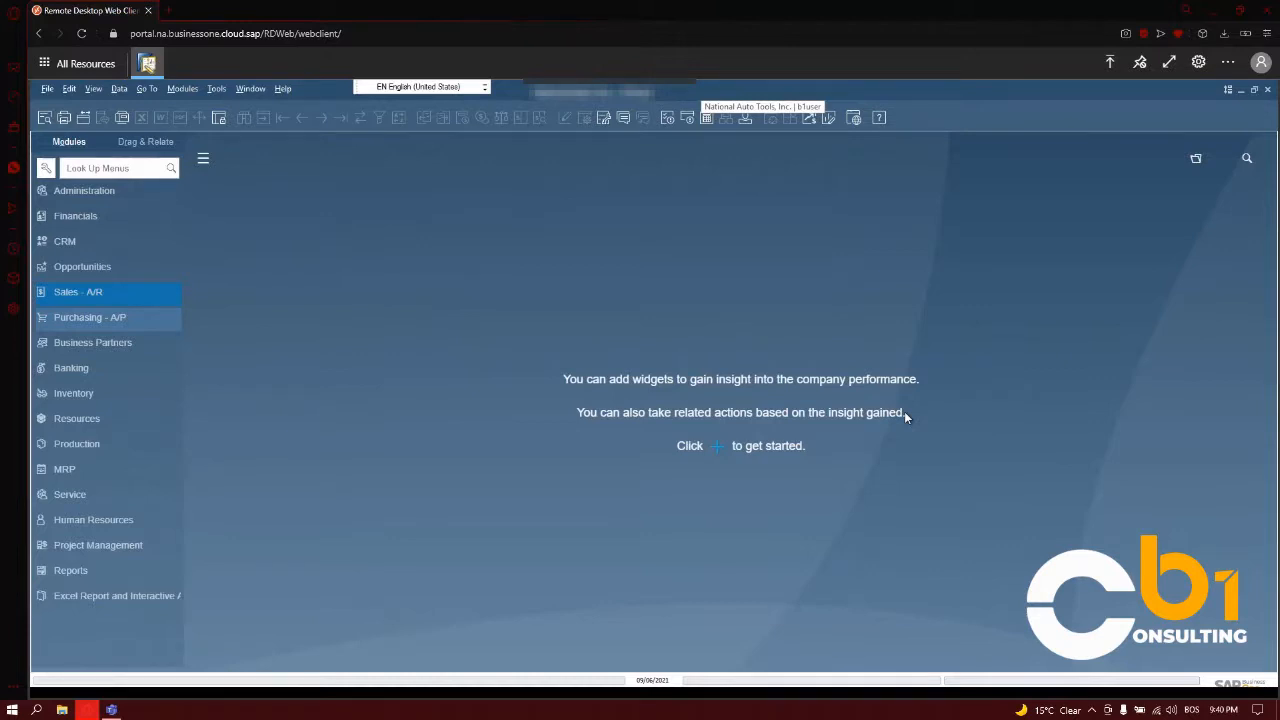
- Open a new Purchase Quotation from Purchasing - A/P and choose the second business partner in the list as the vendor
{"action": "left_click", "coordinate": [135, 328]}
{"action": "scroll", "coordinate": [150, 334], "scroll_direction": "down", "scroll_amount": 4}
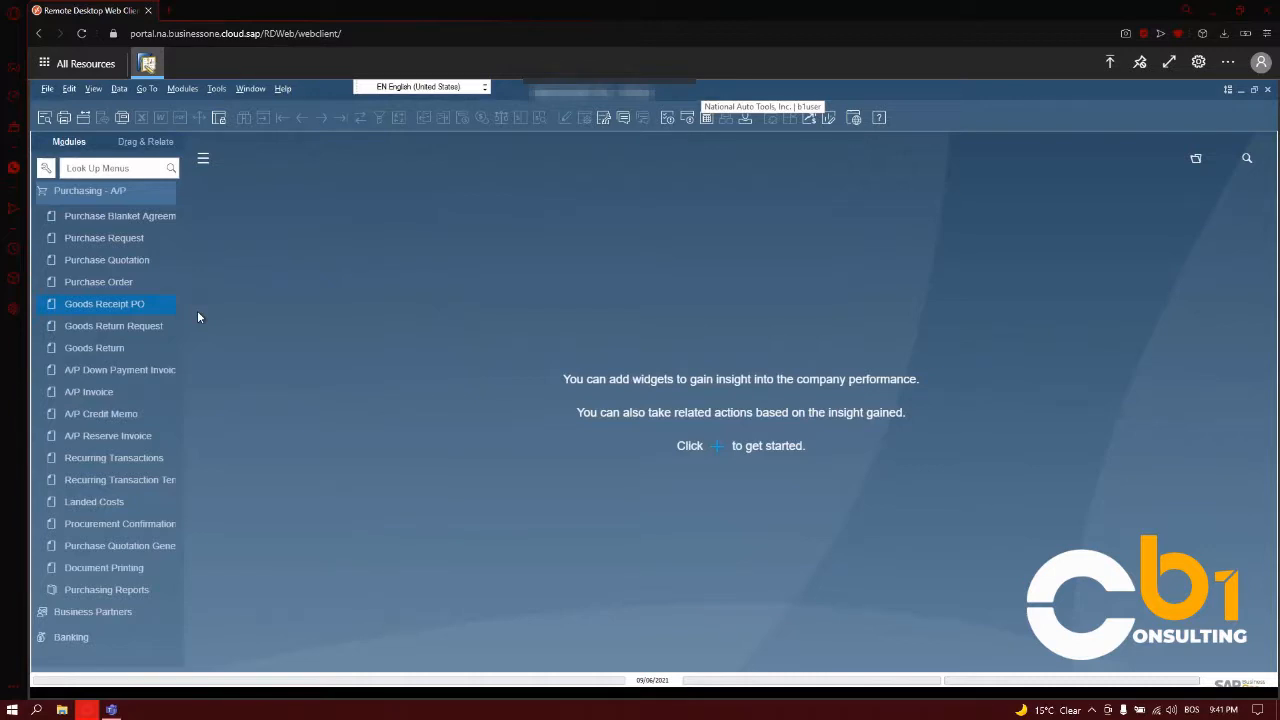
{"action": "left_click", "coordinate": [120, 263]}
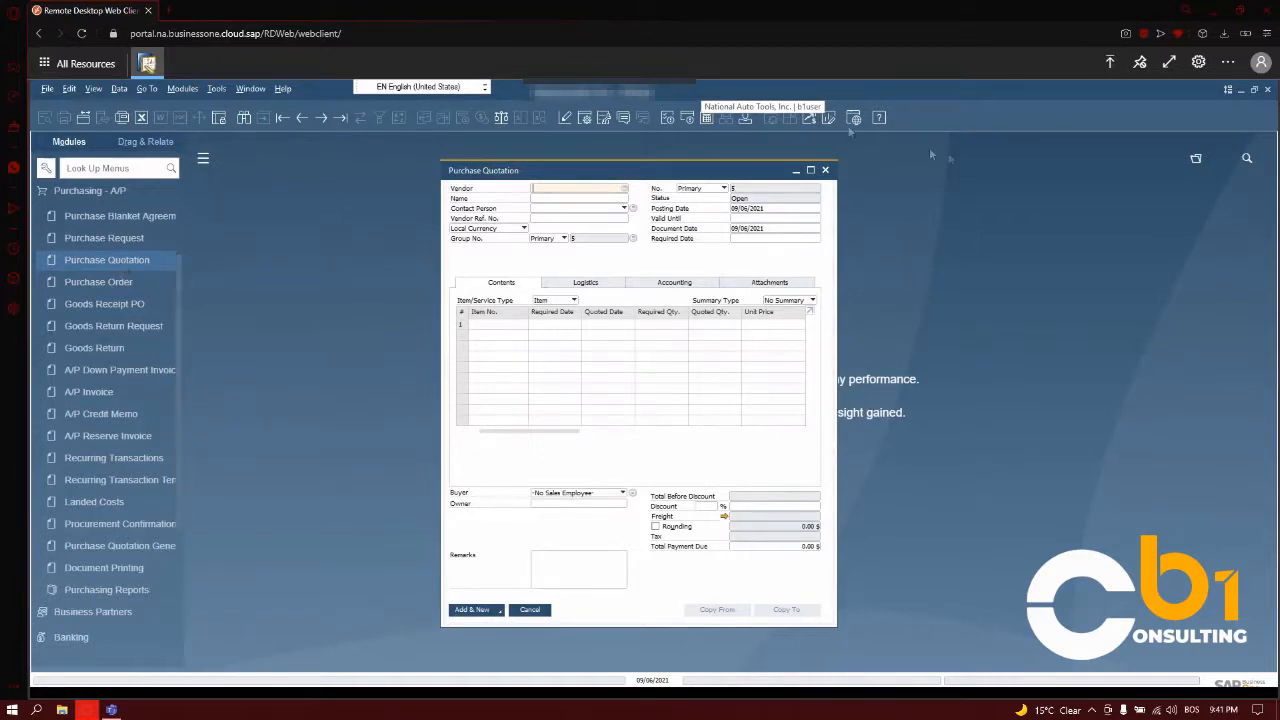
{"action": "left_click", "coordinate": [622, 188]}
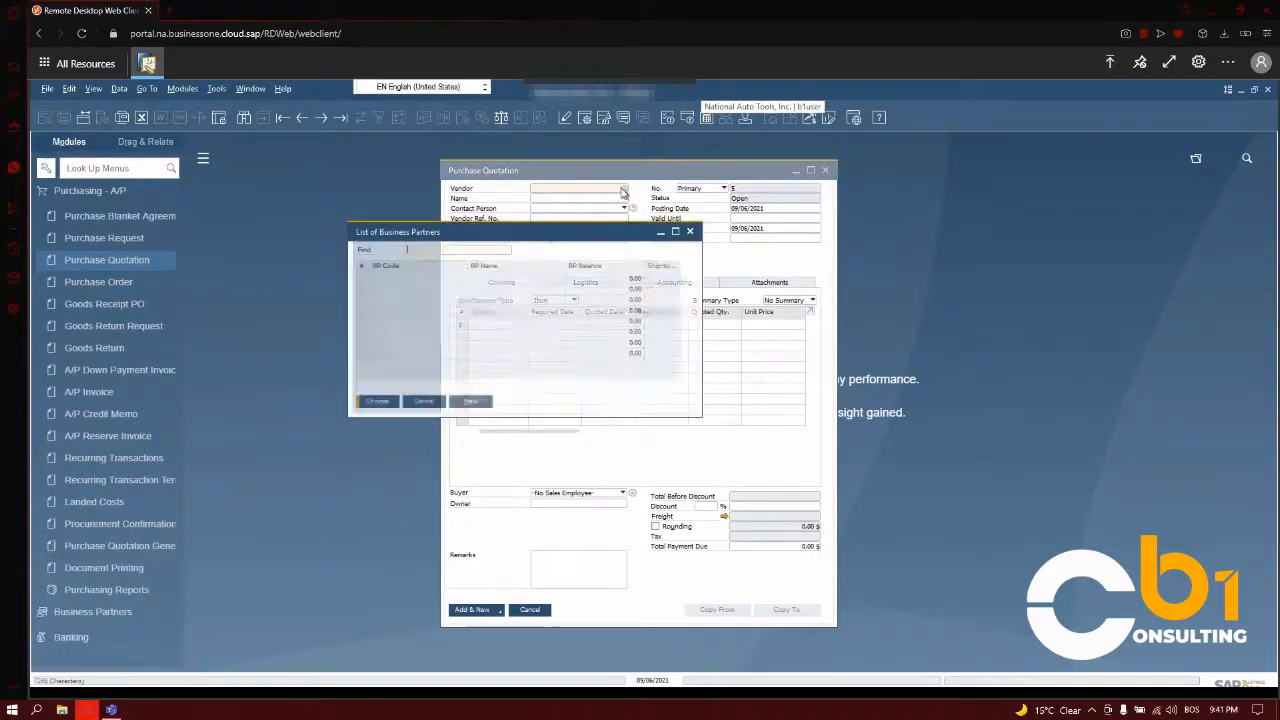
{"action": "double_click", "coordinate": [480, 289]}
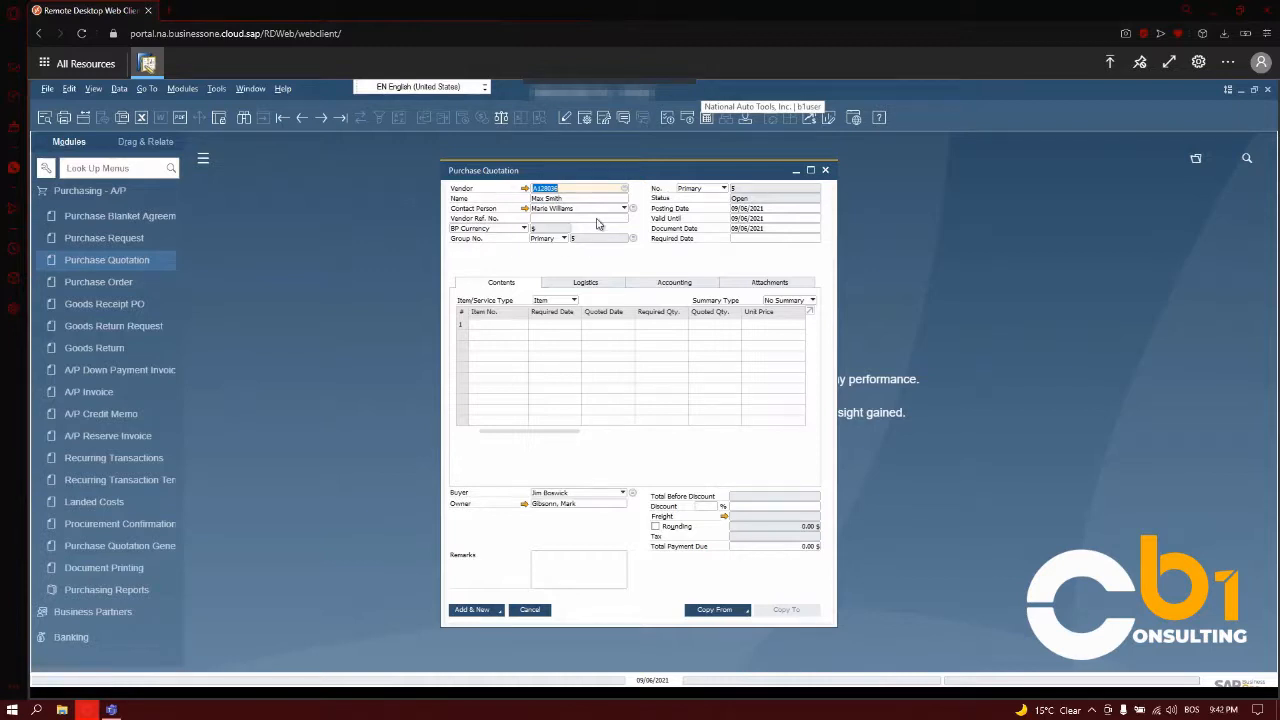
- Enter the vendor reference number and set the quotation's required date to 09/06/2021
{"action": "left_click", "coordinate": [740, 237]}
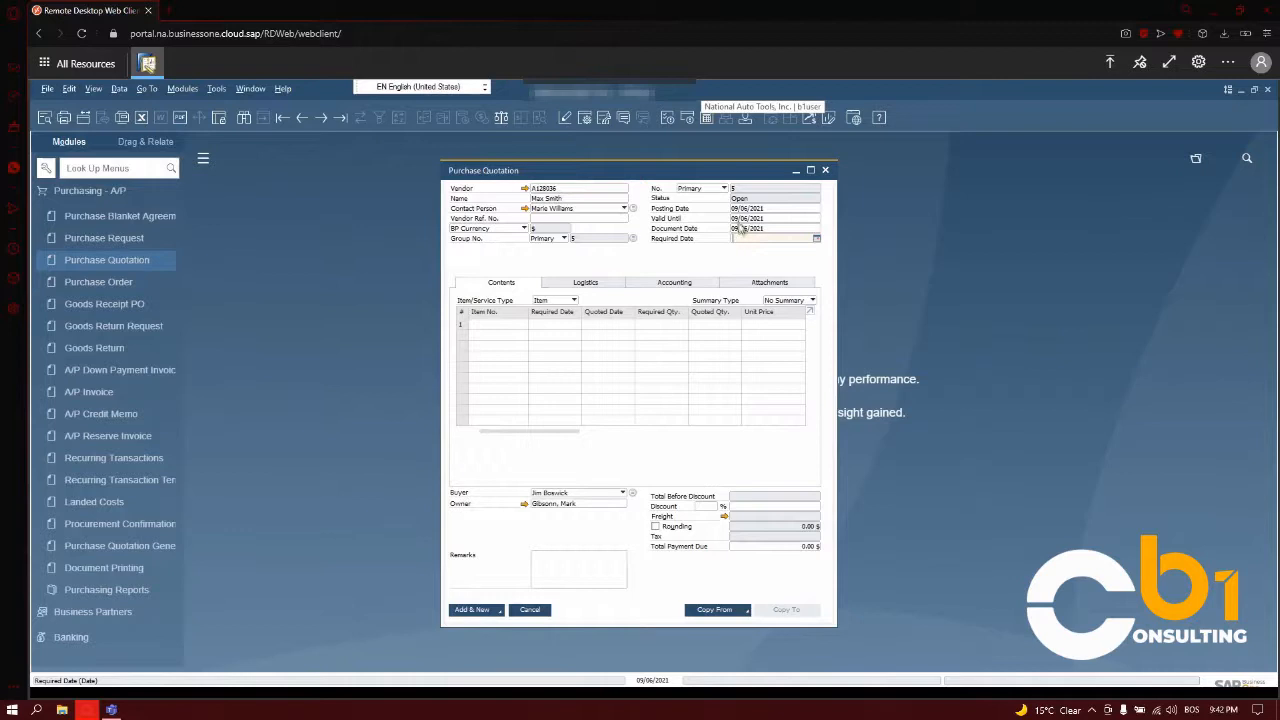
{"action": "left_click", "coordinate": [583, 216]}
{"action": "type", "text": "12345"}
{"action": "left_click", "coordinate": [754, 240]}
{"action": "left_click", "coordinate": [816, 244]}
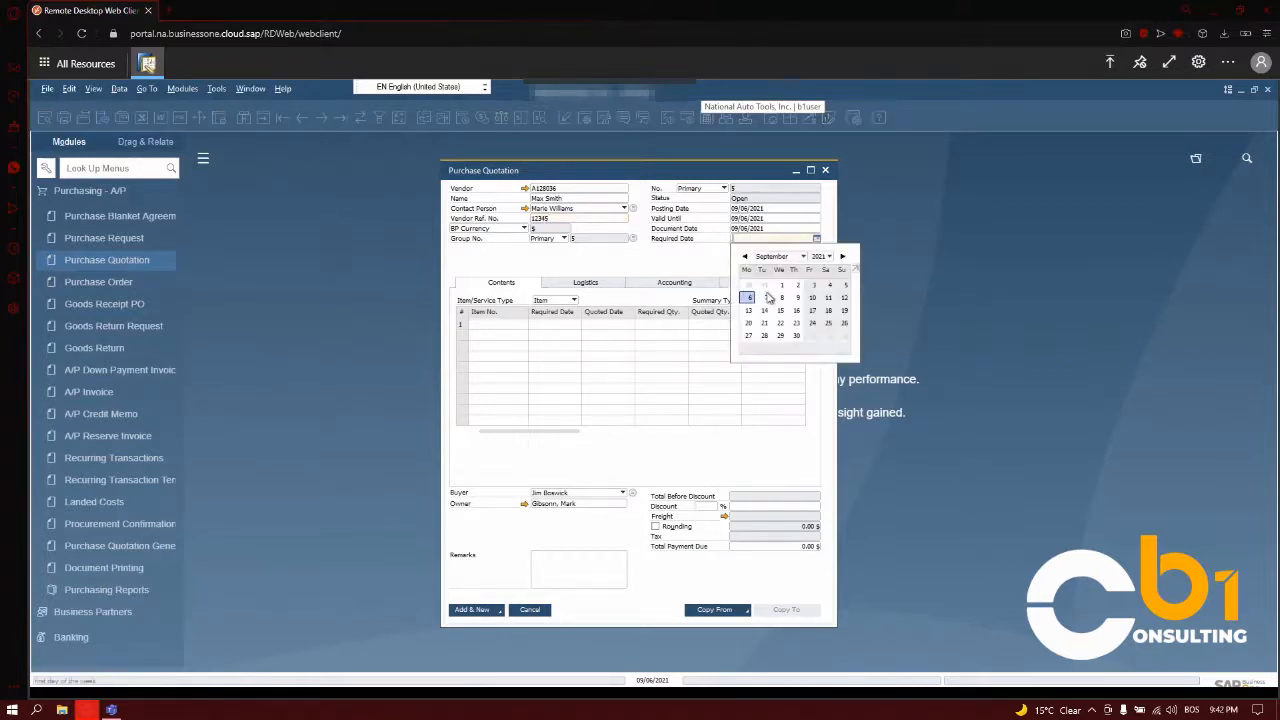
{"action": "left_click", "coordinate": [764, 297]}
{"action": "left_click_drag", "start_coordinate": [772, 238], "coordinate": [727, 241]}
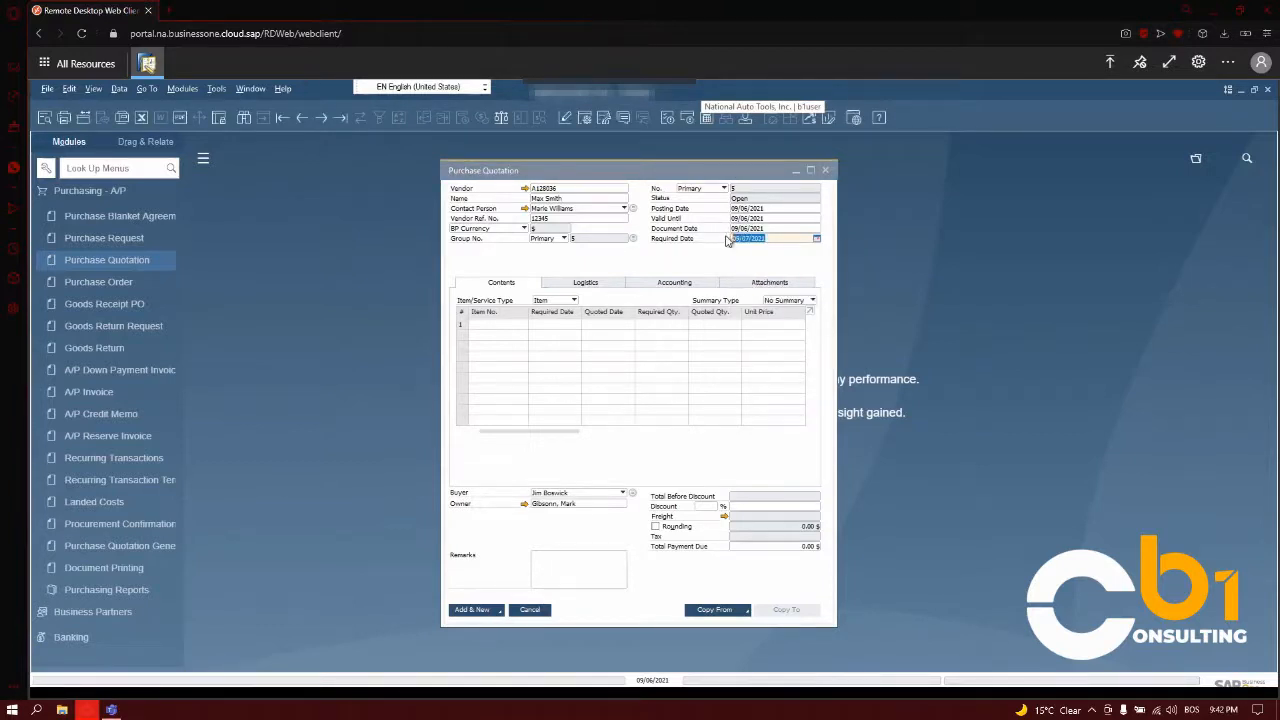
{"action": "type", "text": "0"}
{"action": "left_click", "coordinate": [746, 229]}
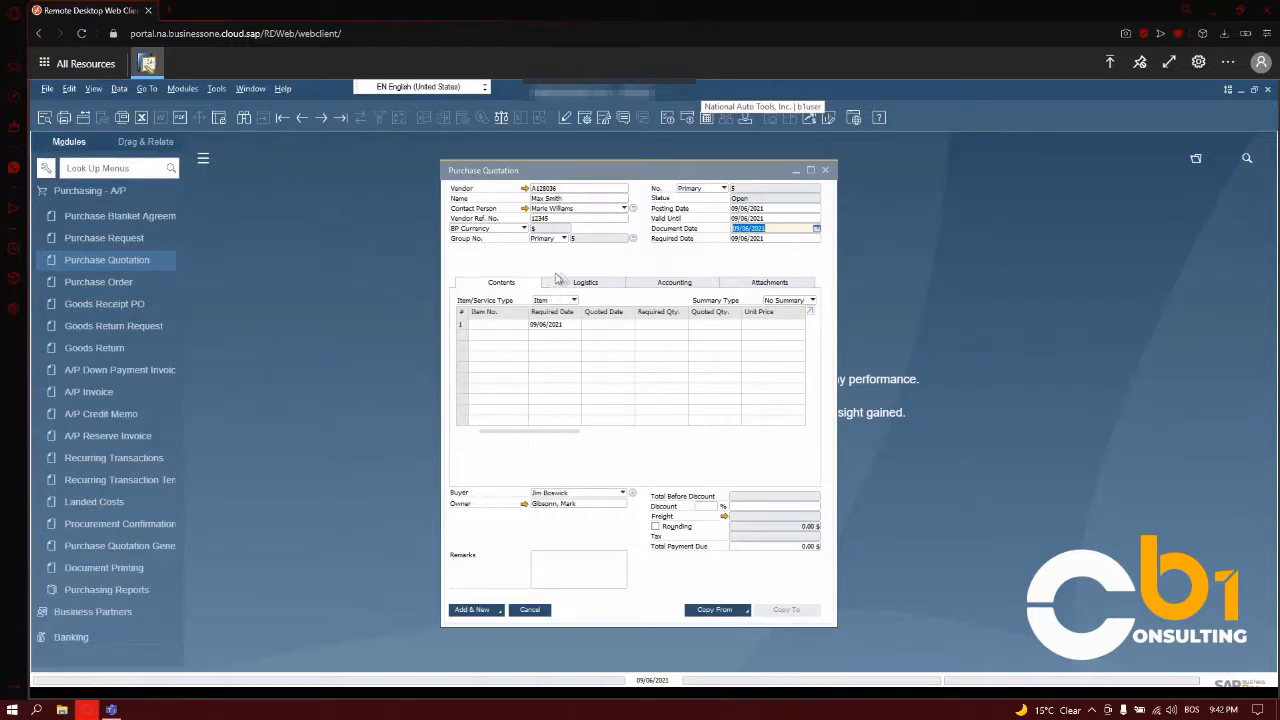
- Keep the document type as Item and add item A00001, J.B. Officeprint 1420, to the first line
{"action": "left_click", "coordinate": [573, 301]}
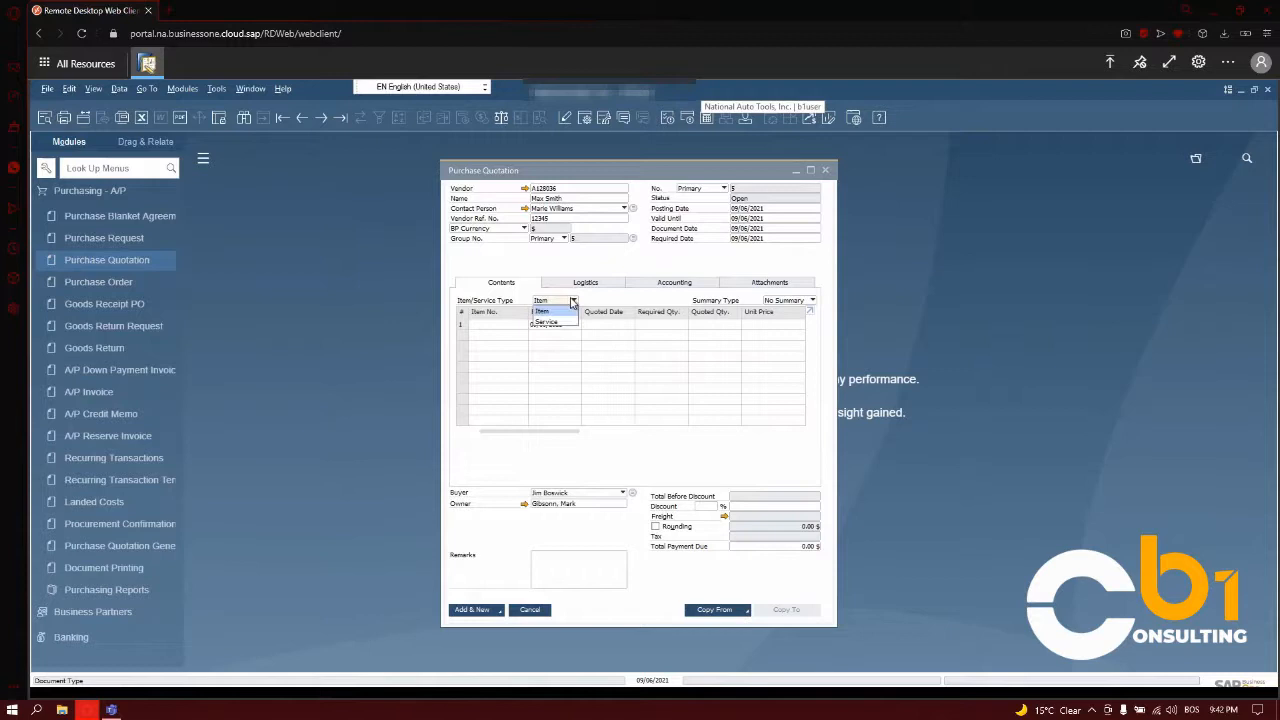
{"action": "left_click", "coordinate": [573, 301]}
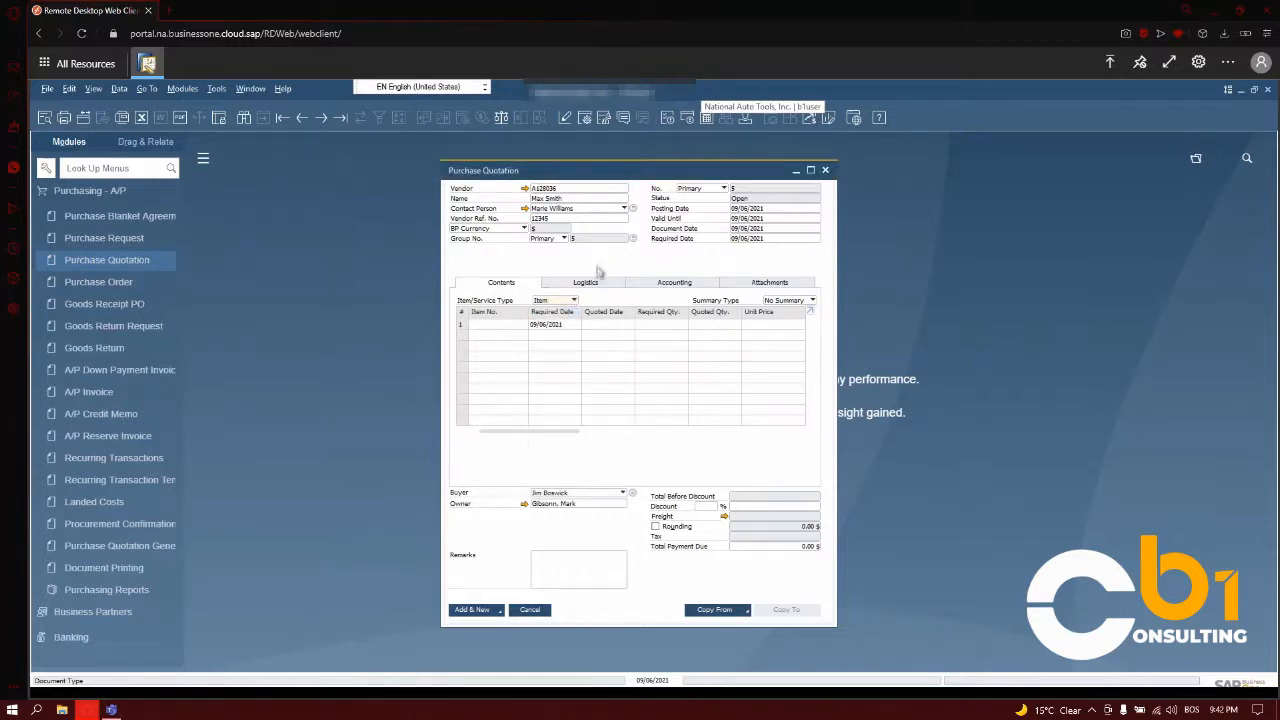
{"action": "left_click", "coordinate": [514, 327]}
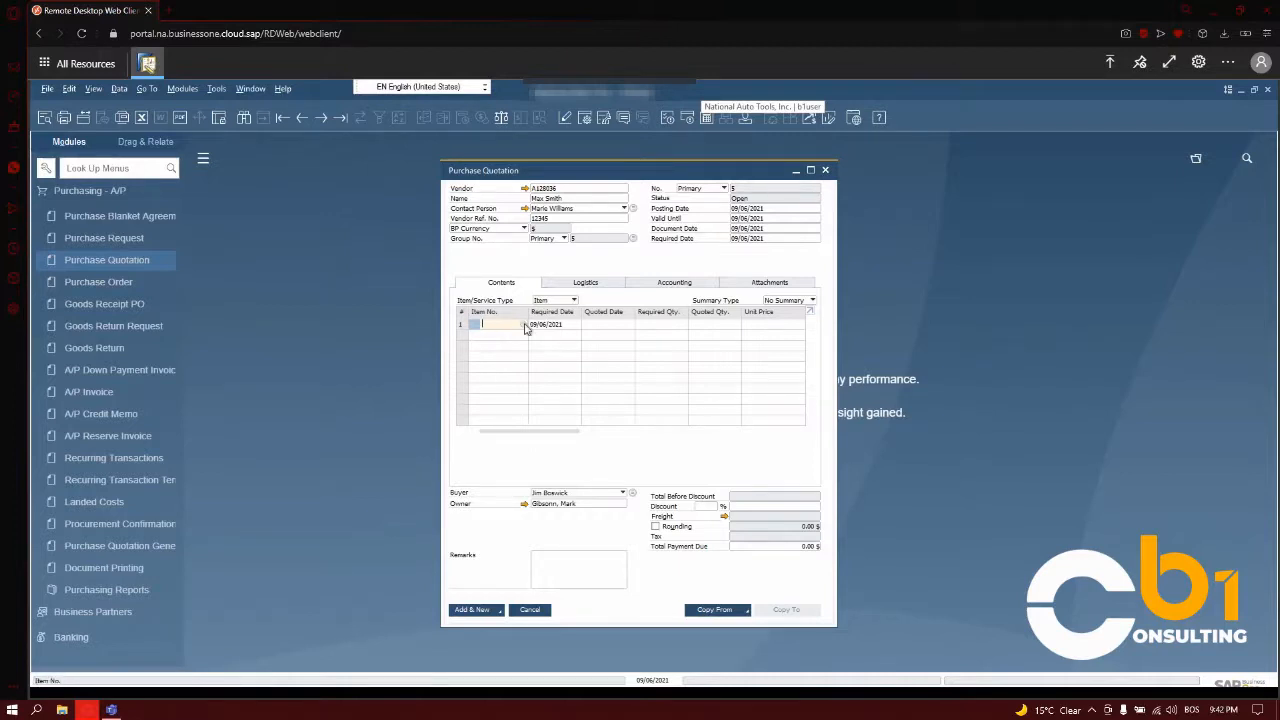
{"action": "left_click", "coordinate": [525, 325]}
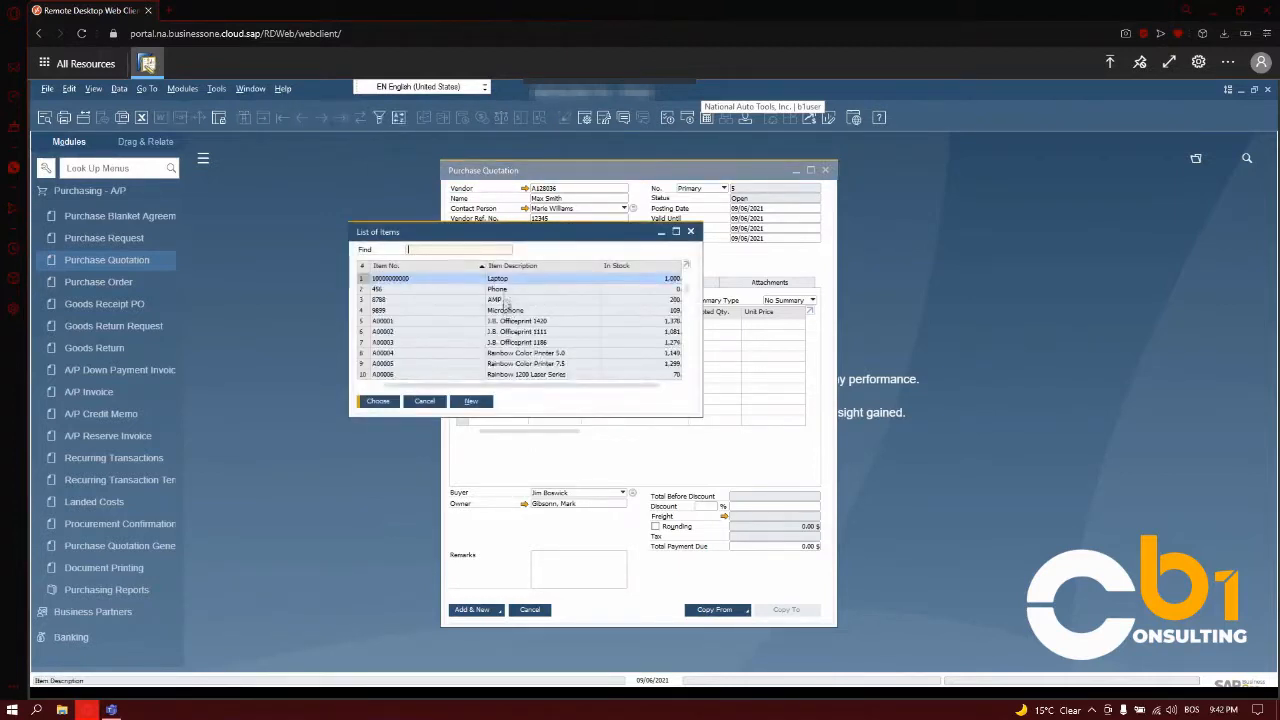
{"action": "double_click", "coordinate": [513, 320]}
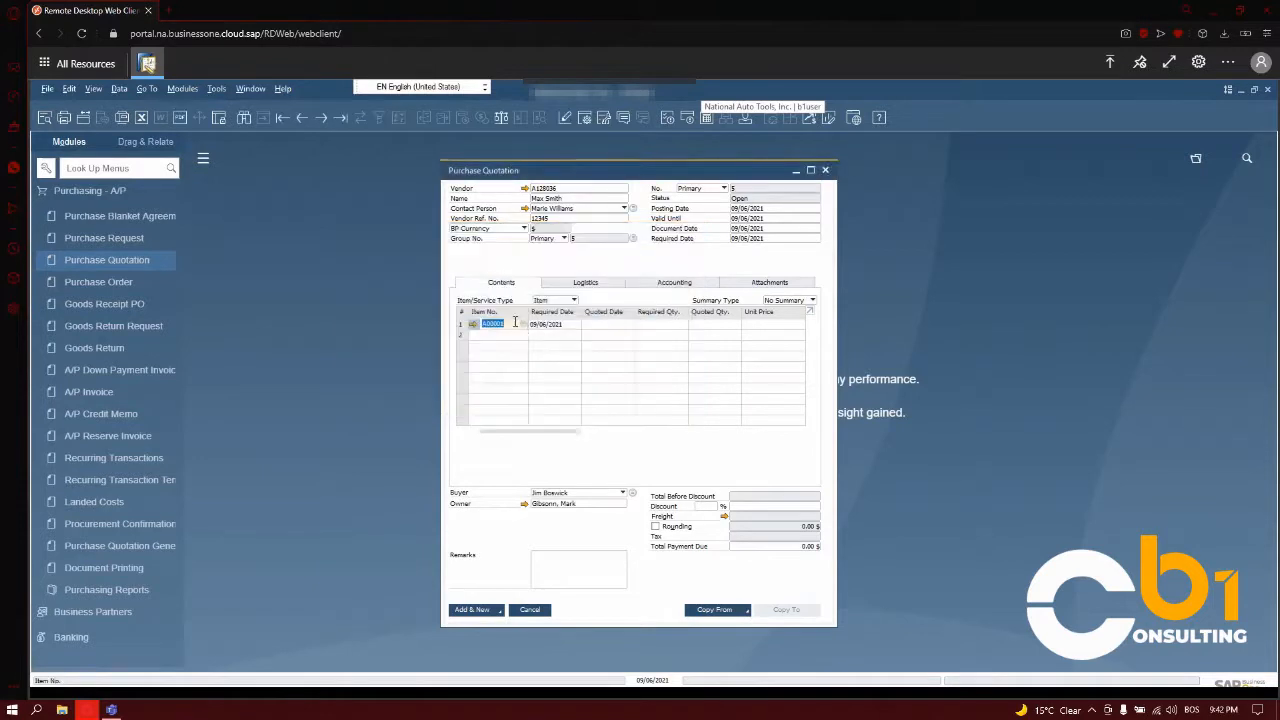
- Set the first line's quoted date to 09/06/2021 and its required quantity to 10
{"action": "left_click", "coordinate": [613, 323]}
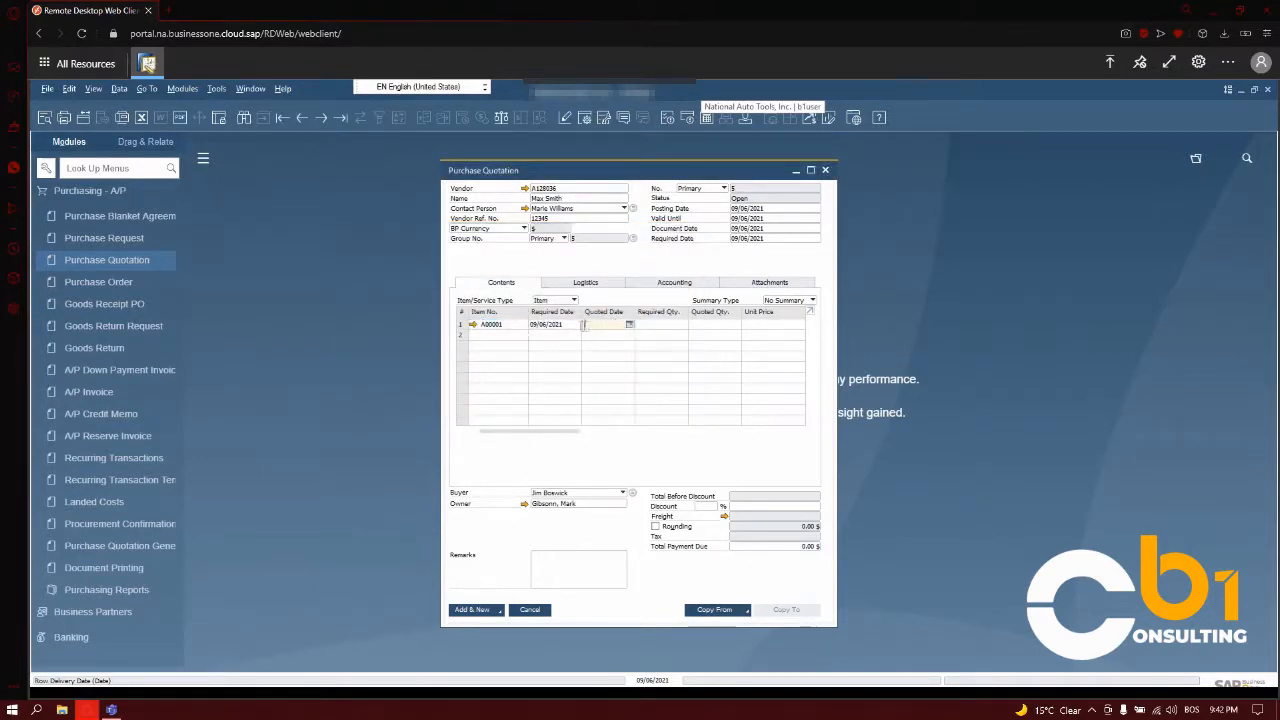
{"action": "type", "text": "d"}
{"action": "key", "text": "Tab"}
{"action": "left_click", "coordinate": [646, 324]}
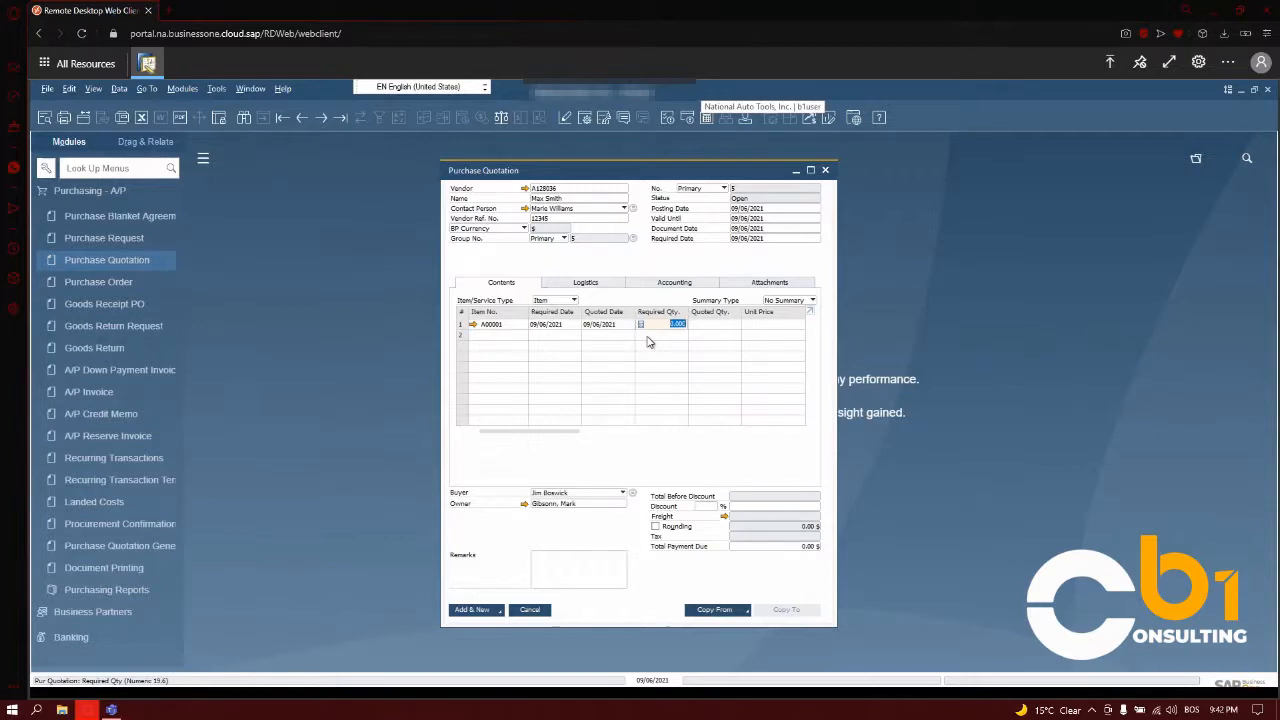
{"action": "type", "text": "10"}
{"action": "key", "text": "Tab"}
- Set the first line's unit price to 20, total to 200 and country of origin to American Virg.Islnd
{"action": "left_click", "coordinate": [755, 325]}
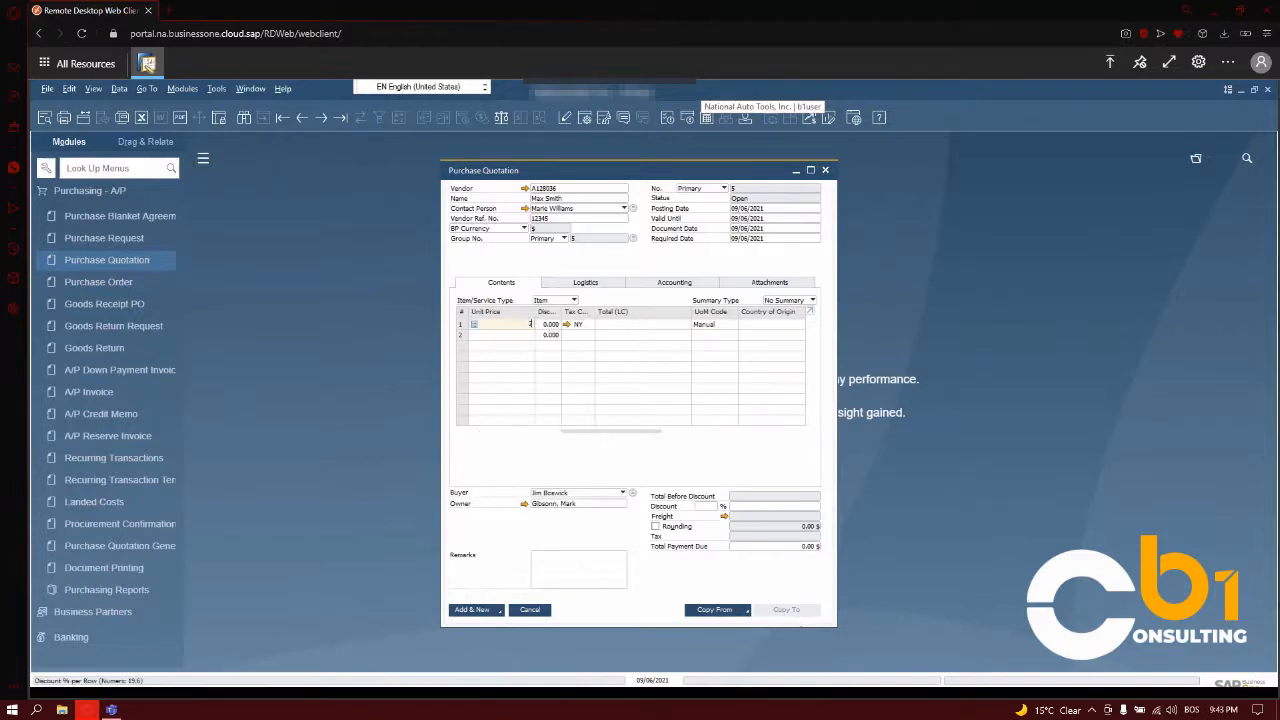
{"action": "type", "text": "20"}
{"action": "left_click", "coordinate": [624, 326]}
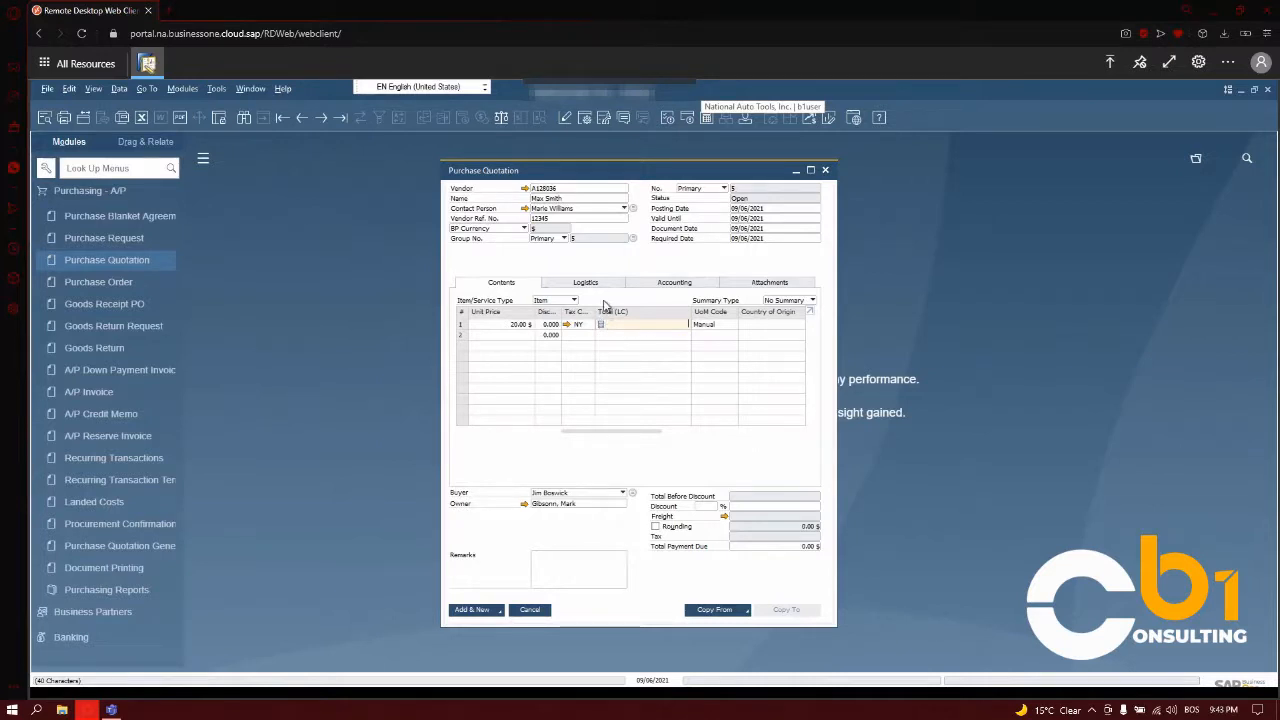
{"action": "type", "text": "200"}
{"action": "left_click", "coordinate": [761, 333]}
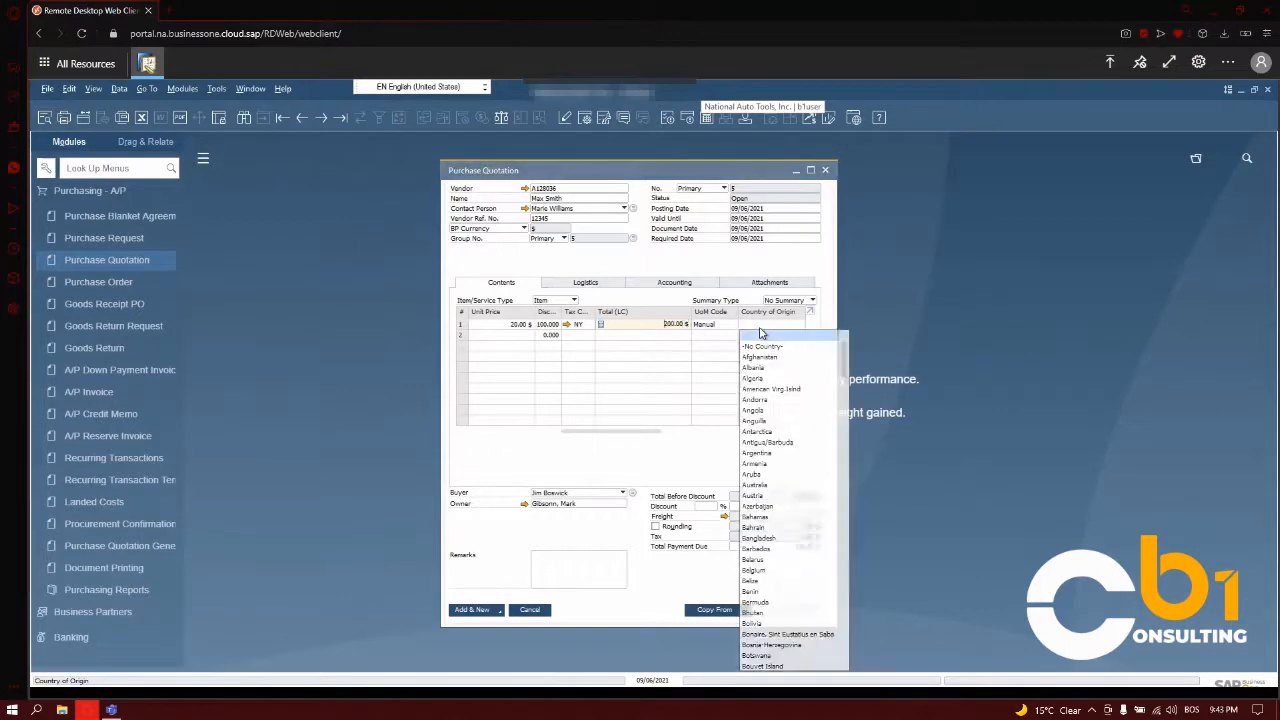
{"action": "left_click", "coordinate": [761, 390]}
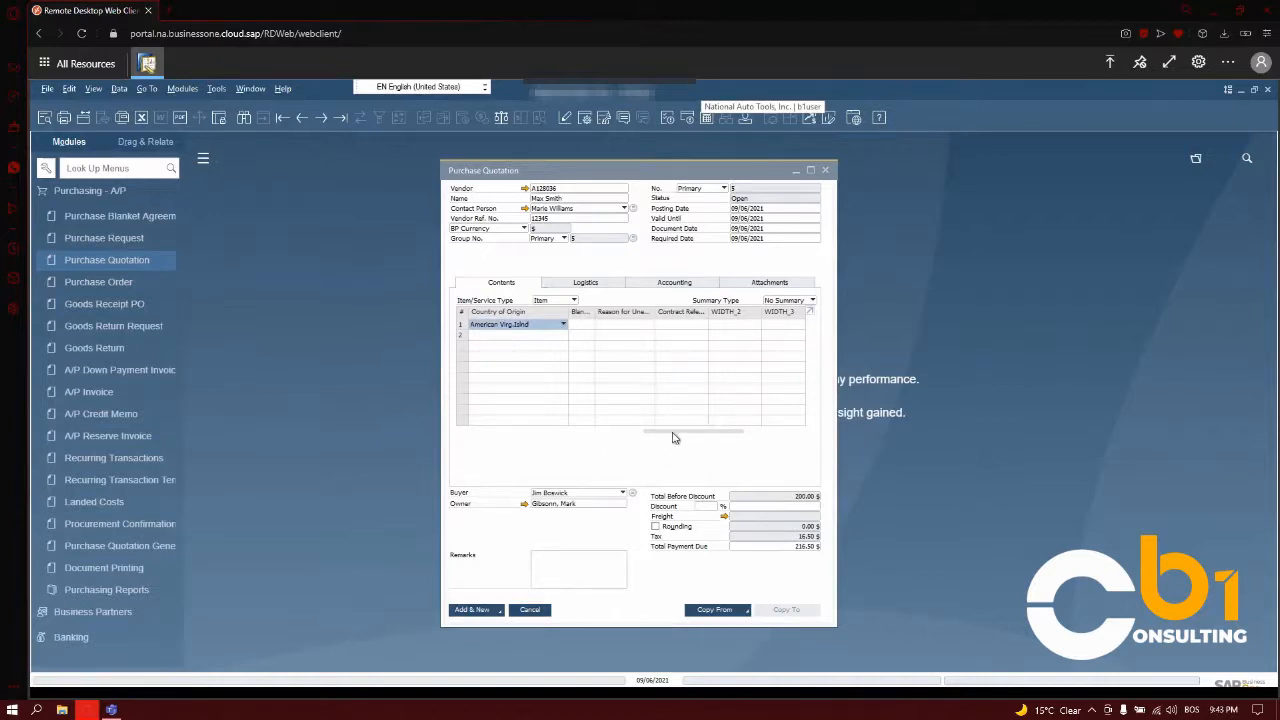
- Review the remaining line columns and the form's table format settings, closing the settings without changes
{"action": "left_click_drag", "start_coordinate": [677, 435], "coordinate": [750, 436]}
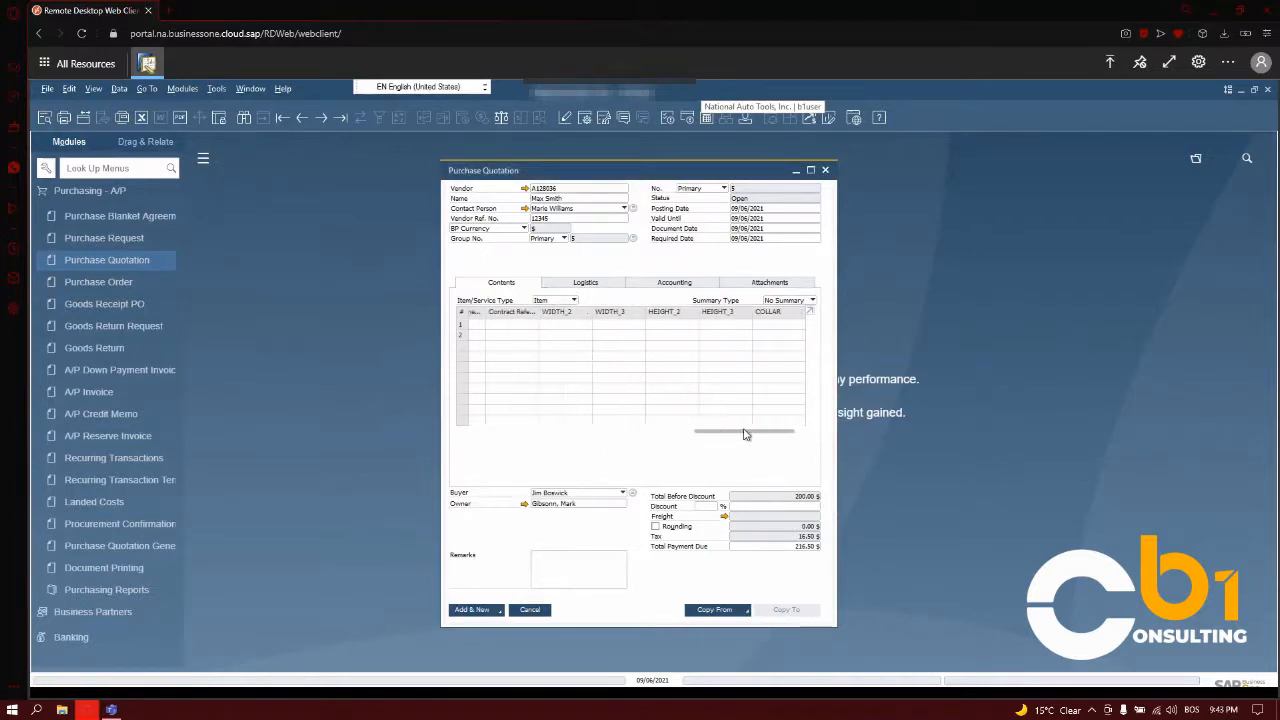
{"action": "left_click_drag", "start_coordinate": [647, 432], "coordinate": [499, 430]}
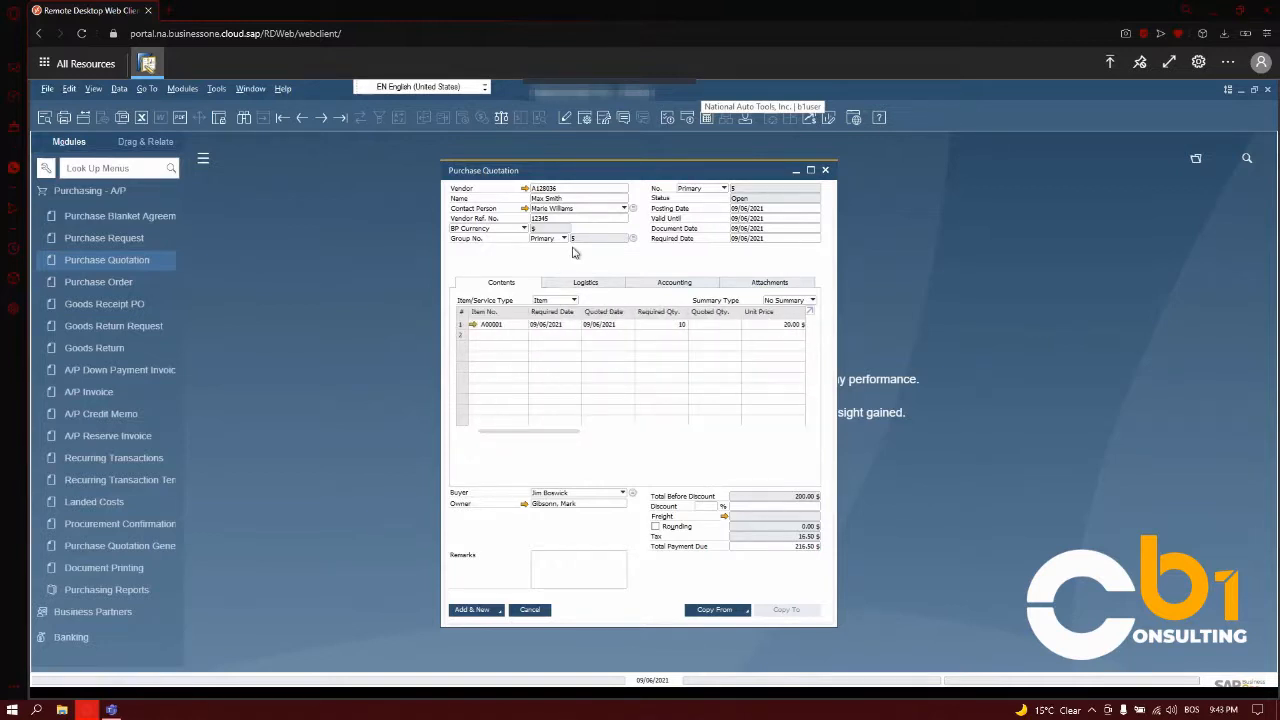
{"action": "left_click", "coordinate": [586, 119]}
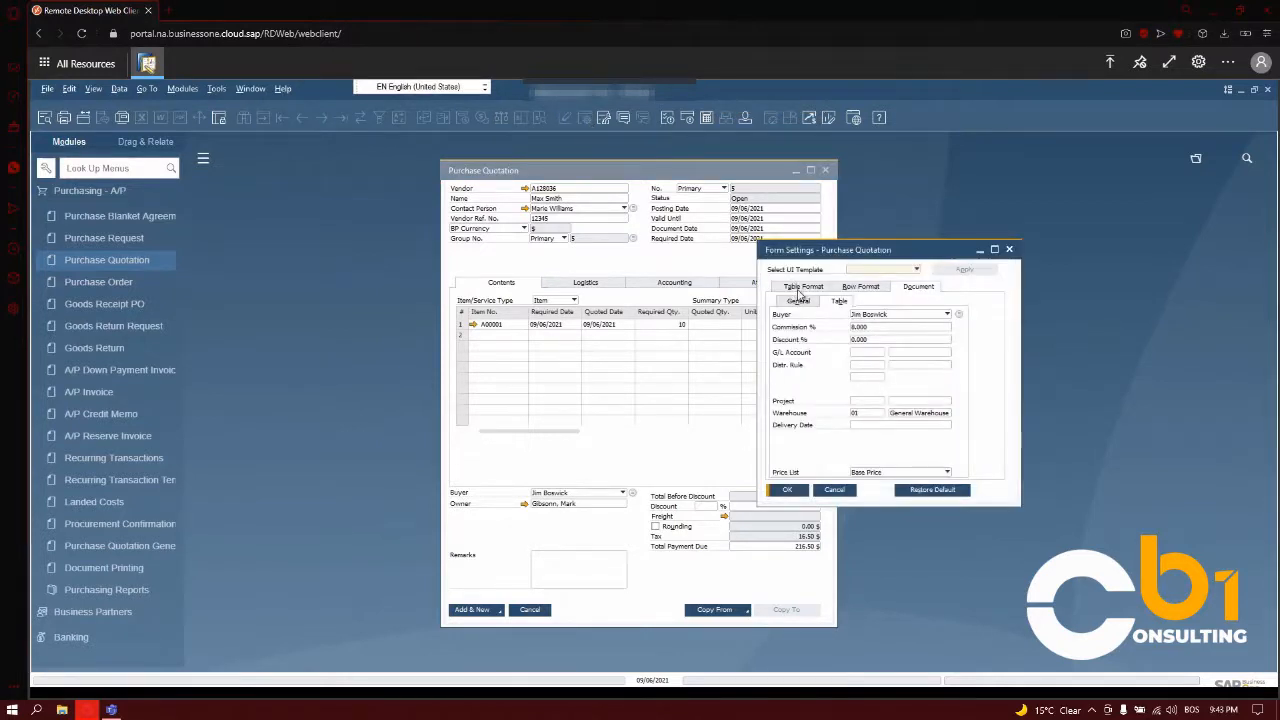
{"action": "left_click", "coordinate": [803, 288]}
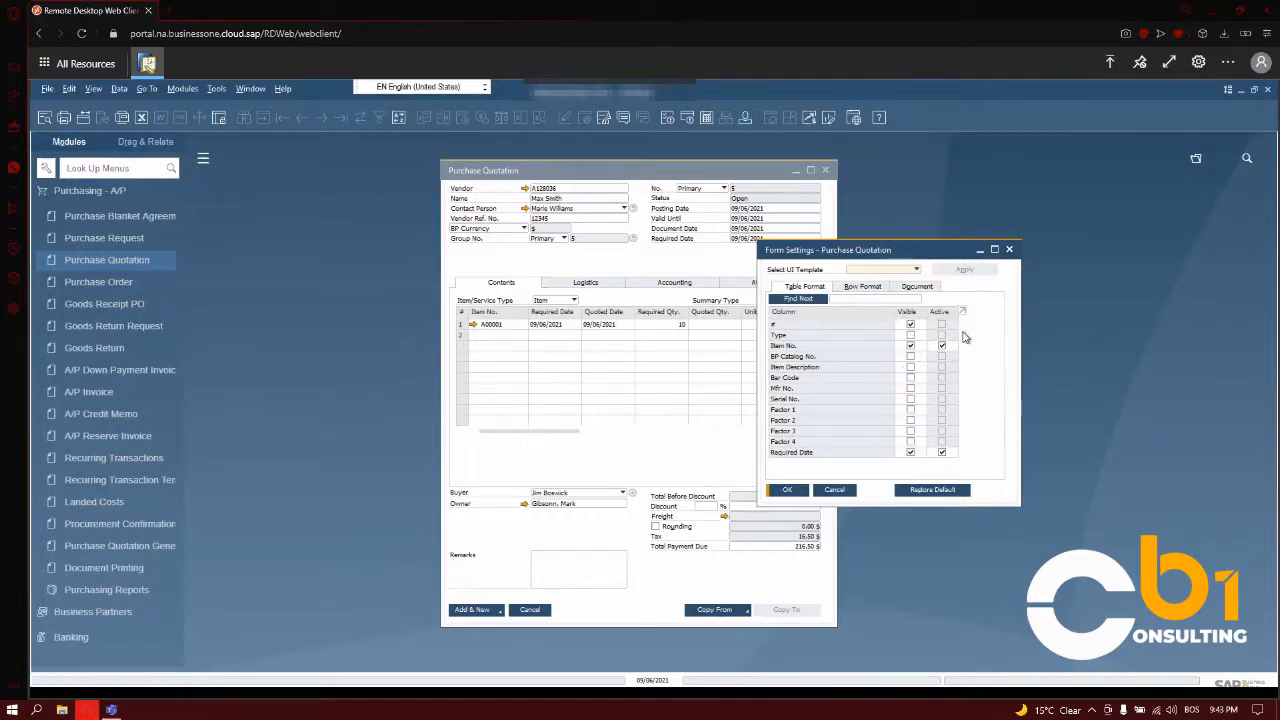
{"action": "left_click_drag", "start_coordinate": [963, 340], "coordinate": [963, 357]}
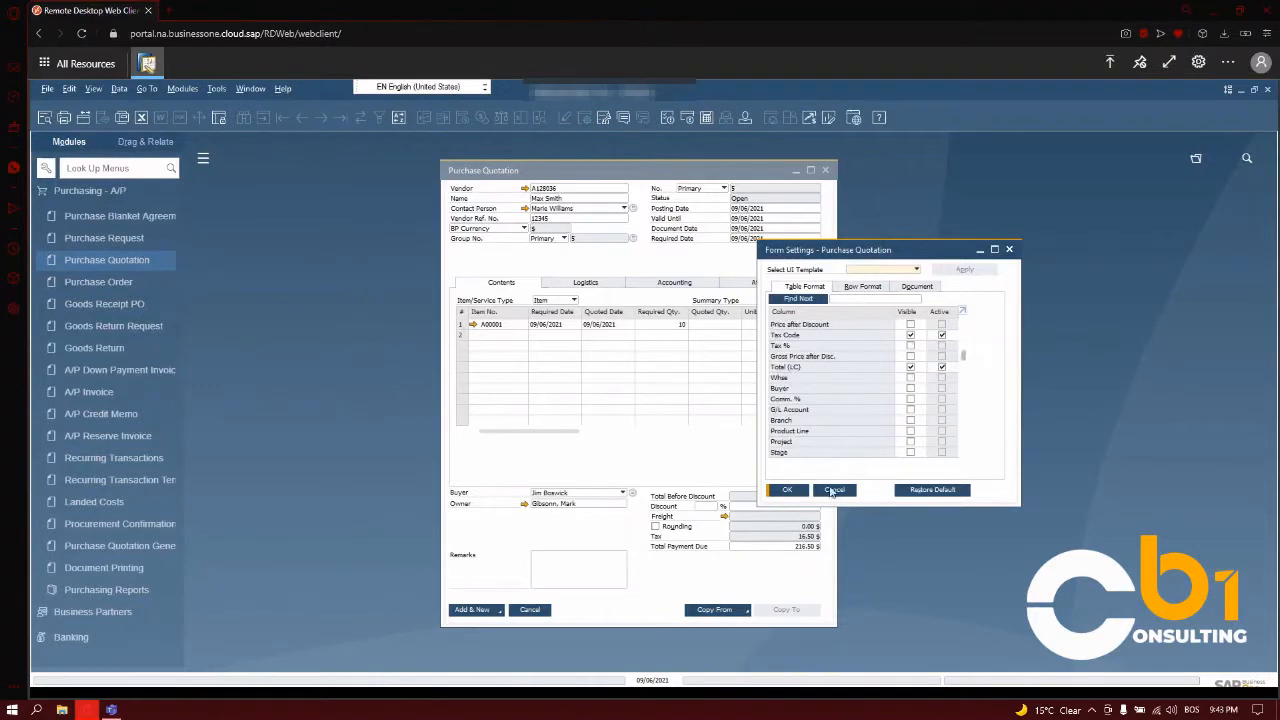
{"action": "left_click", "coordinate": [834, 490]}
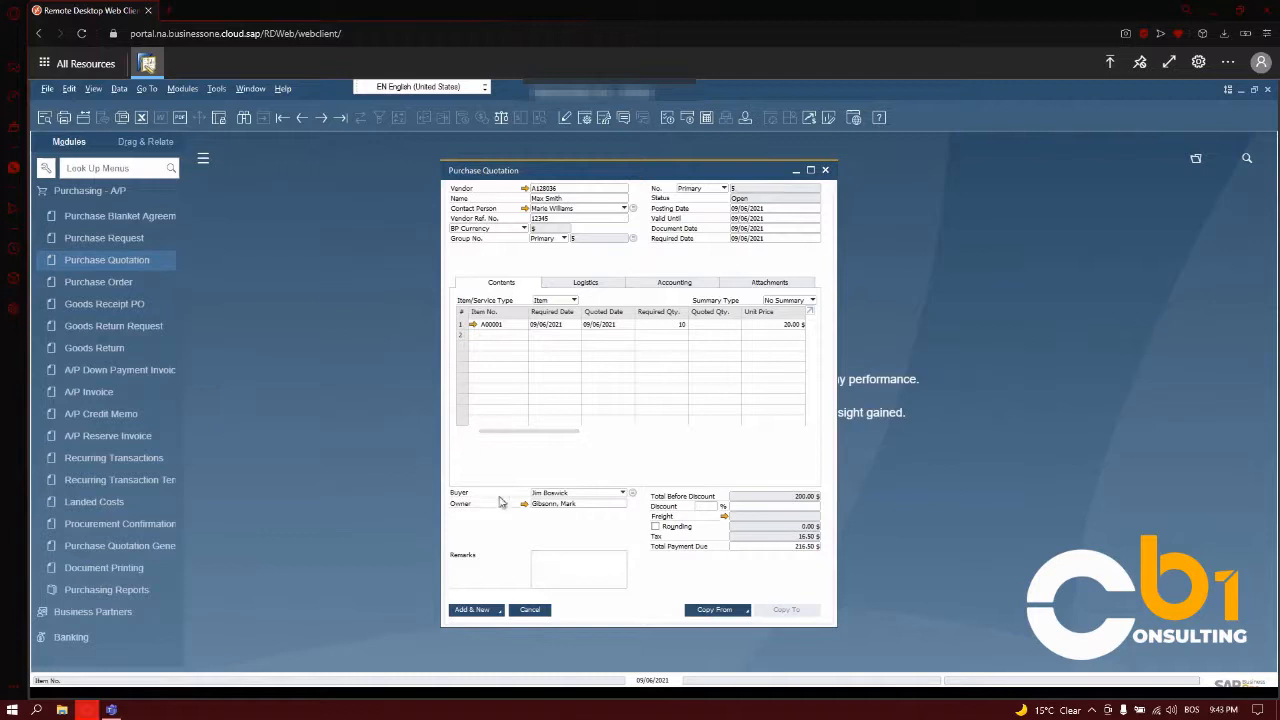
- Change the quotation's buyer to another listed sales employee and apply the change to the existing rows
{"action": "left_click", "coordinate": [545, 493]}
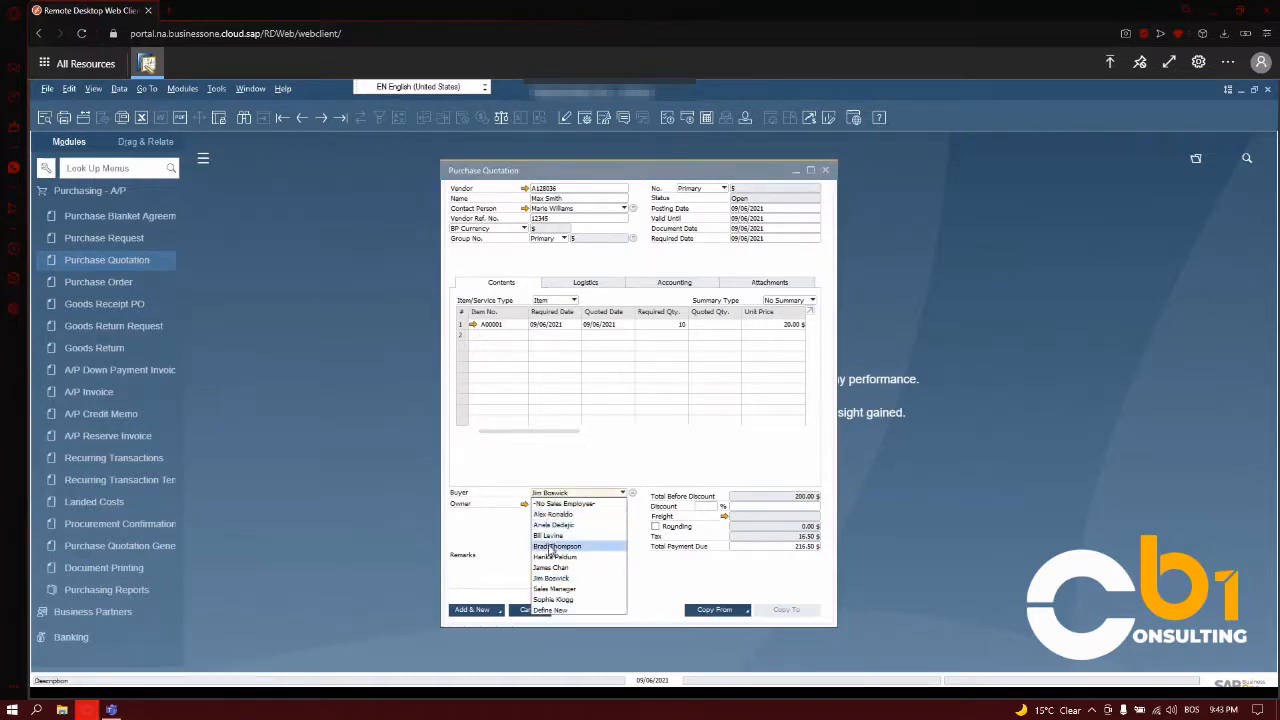
{"action": "left_click", "coordinate": [551, 547]}
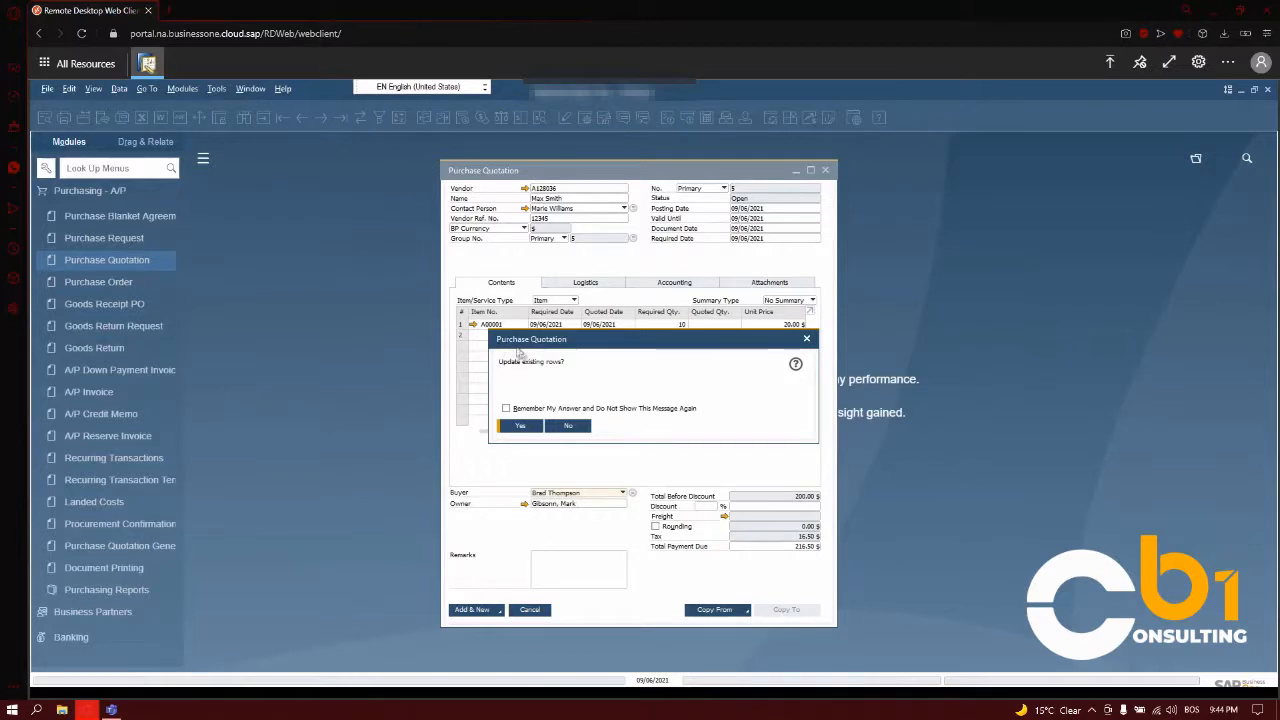
{"action": "left_click", "coordinate": [520, 427]}
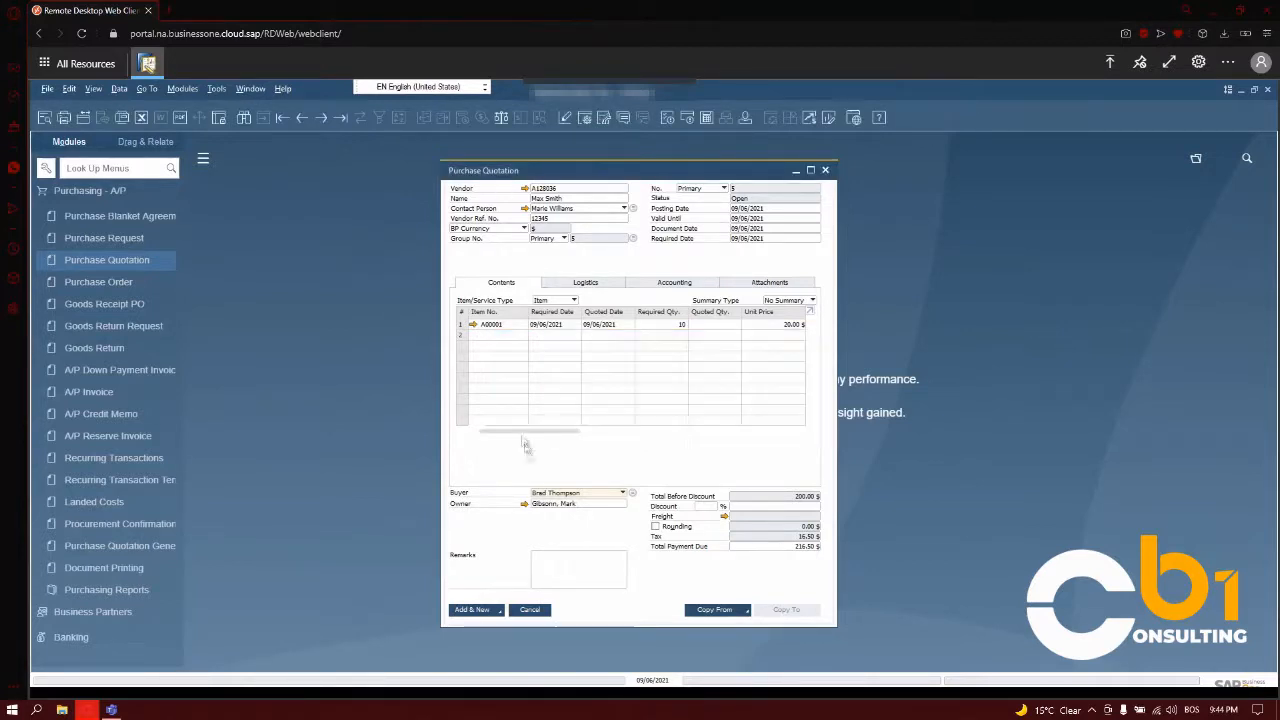
- Enter the remark "Please include all relevant documentation for this item" and add the purchase quotation
{"action": "left_click", "coordinate": [534, 562]}
{"action": "left_click", "coordinate": [533, 562]}
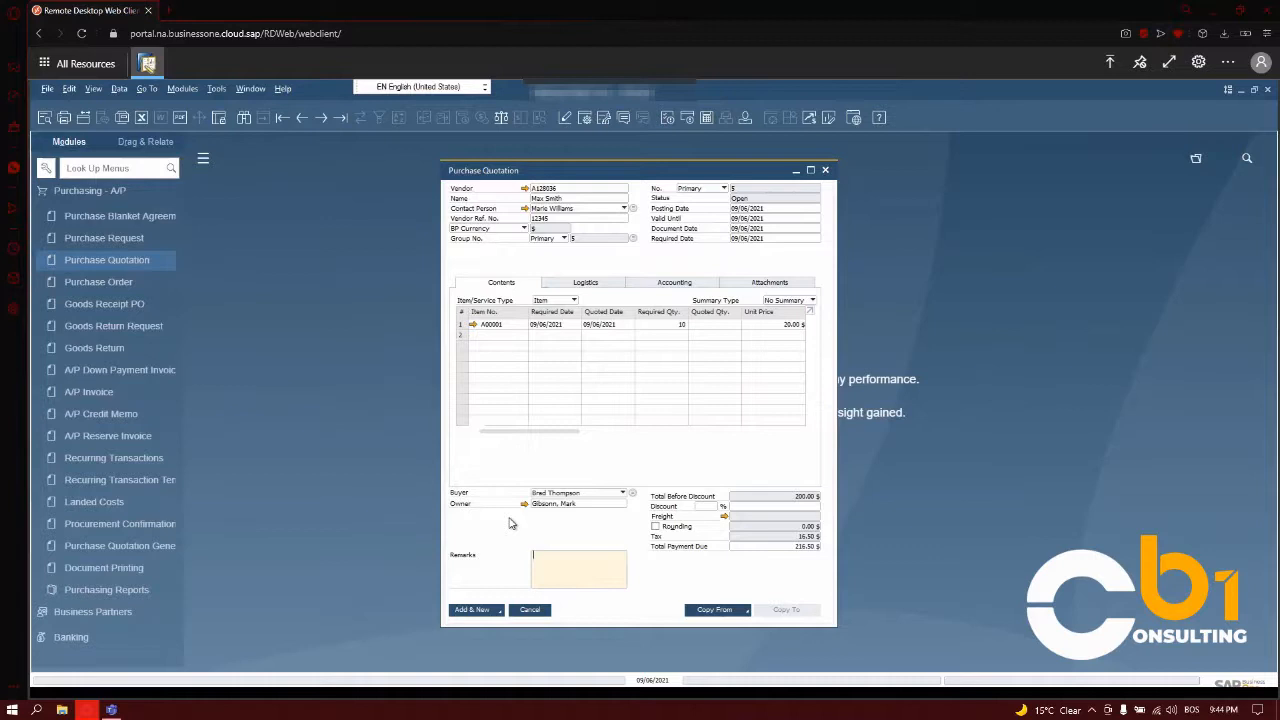
{"action": "key", "text": "Caps_Lock"}
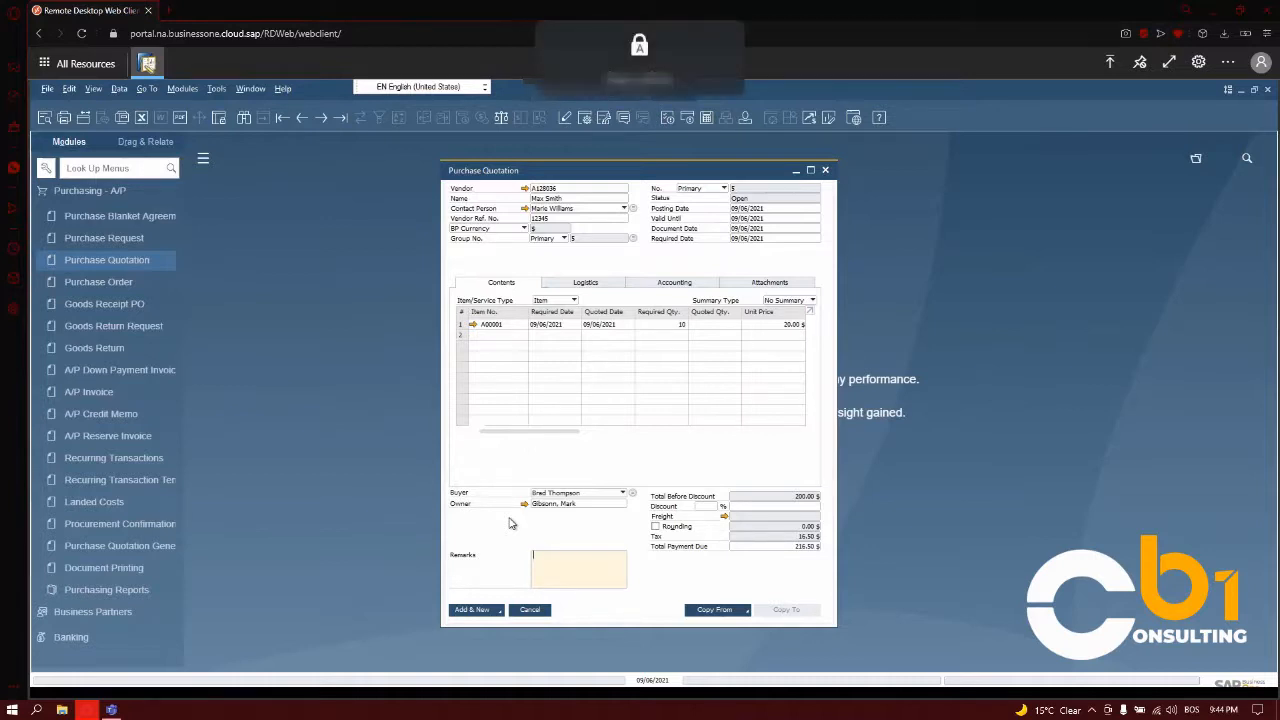
{"action": "type", "text": "se include all relevant"}
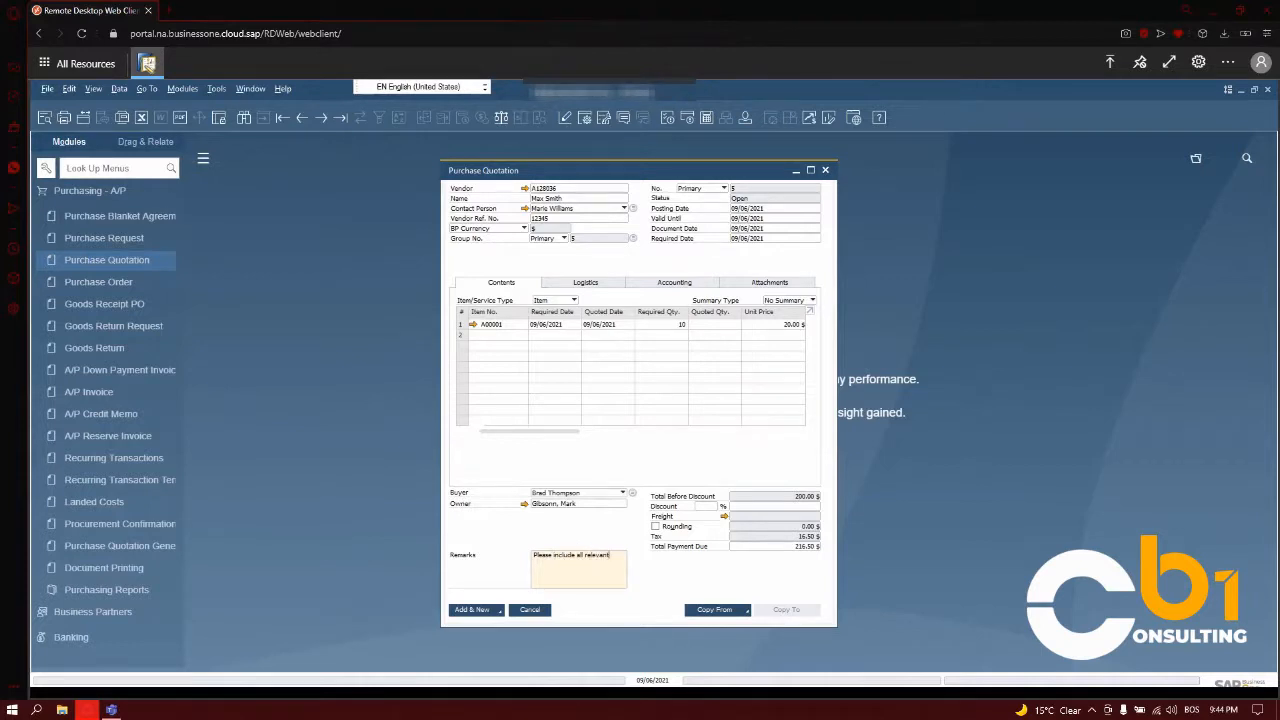
{"action": "type", "text": "cumentation for f"}
{"action": "type", "text": "his item"}
{"action": "left_click", "coordinate": [481, 610]}
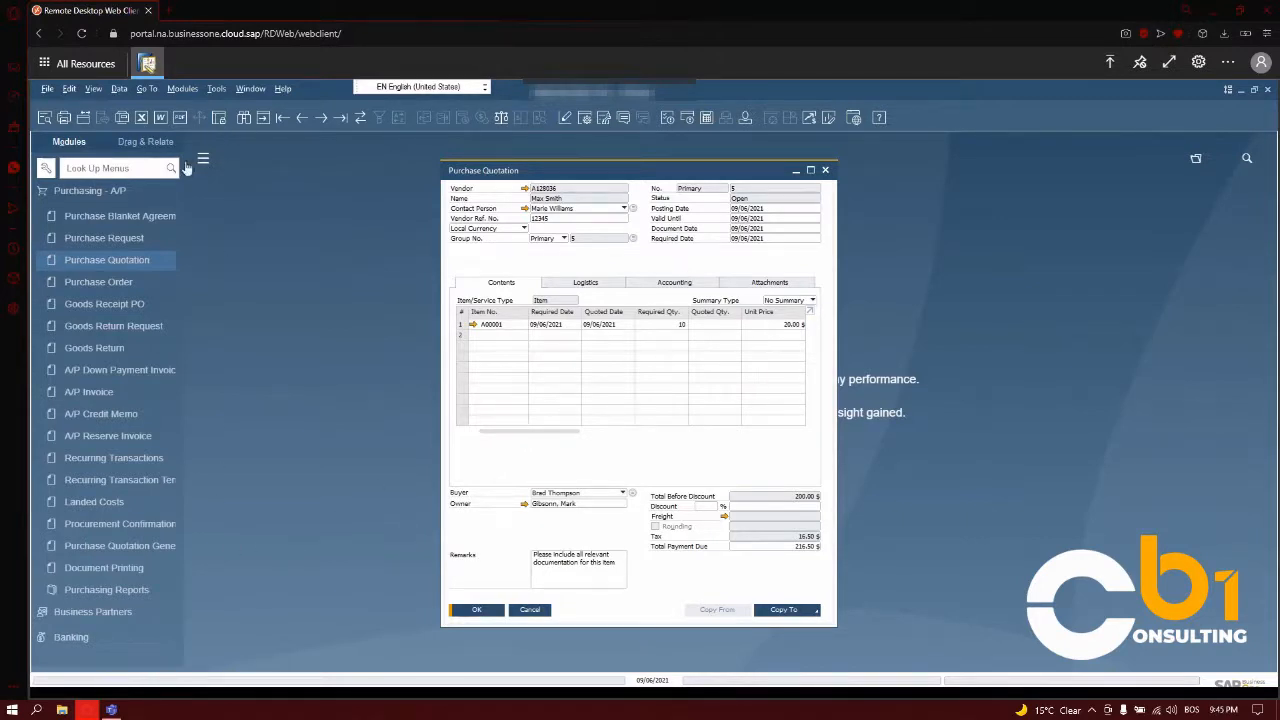
- Start the Purchase Quotation Generation Wizard and advance to the document generation options
{"action": "left_click_drag", "start_coordinate": [184, 162], "coordinate": [279, 163]}
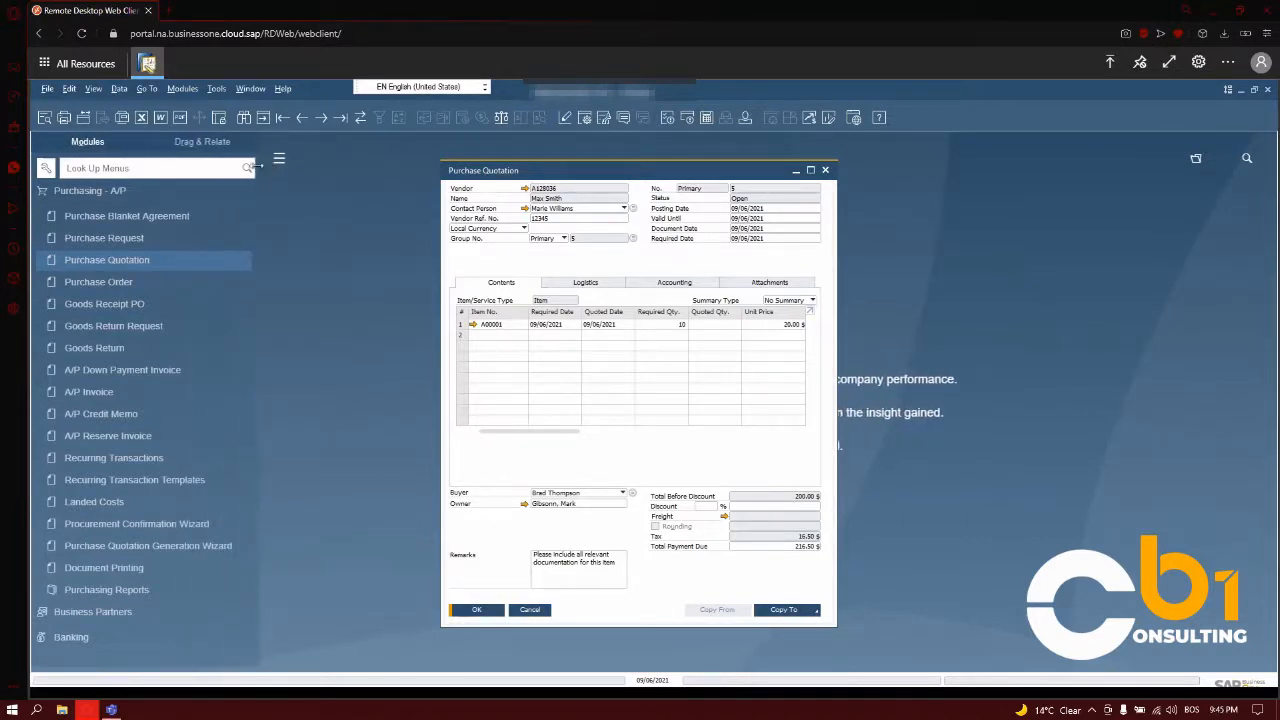
{"action": "left_click", "coordinate": [173, 545]}
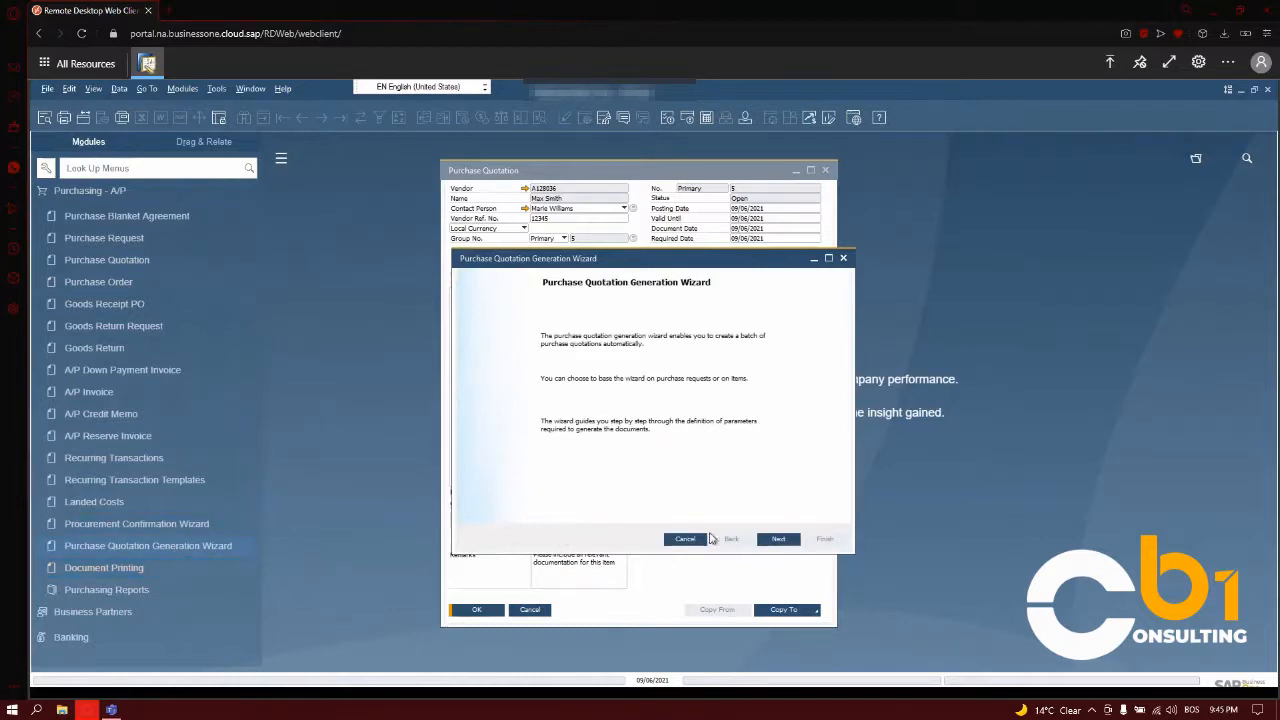
{"action": "left_click", "coordinate": [779, 539]}
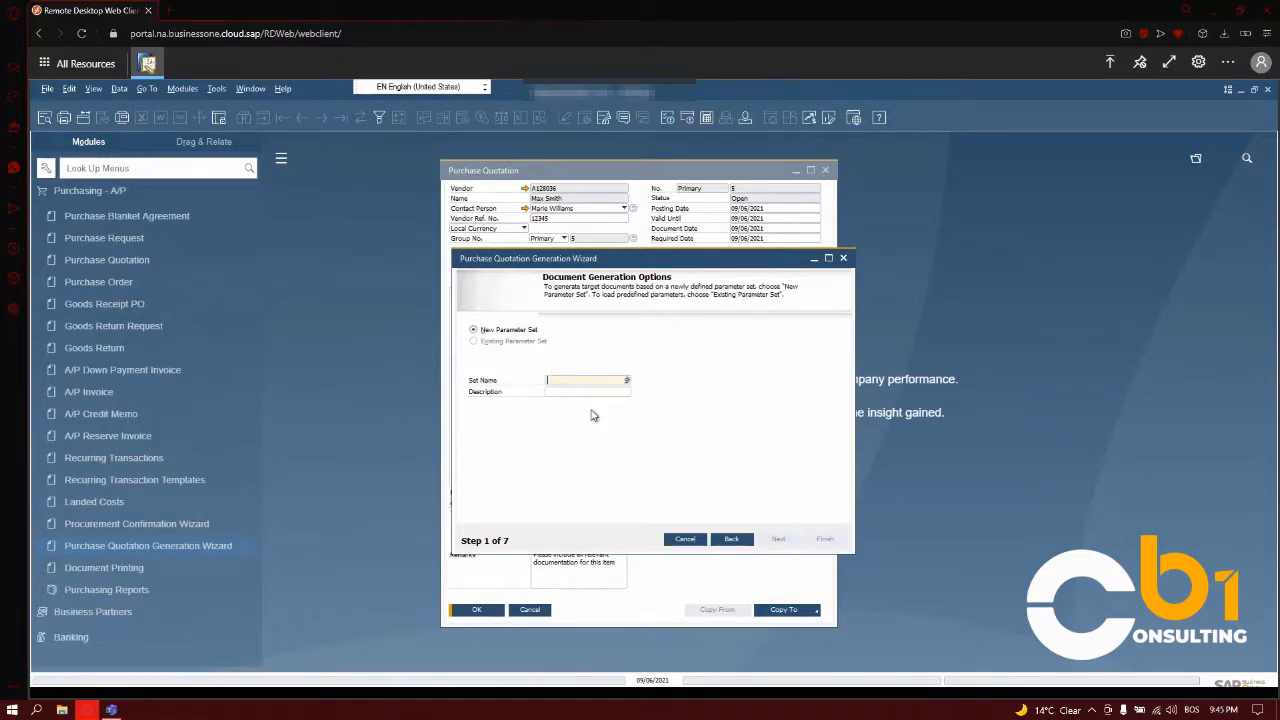
- Name the new parameter set "Test Set Name", keep the quotations based on items, and advance to item selection
{"action": "key", "text": "Caps_Lock"}
{"action": "type", "text": "Test Set Name"}
{"action": "left_click", "coordinate": [578, 393]}
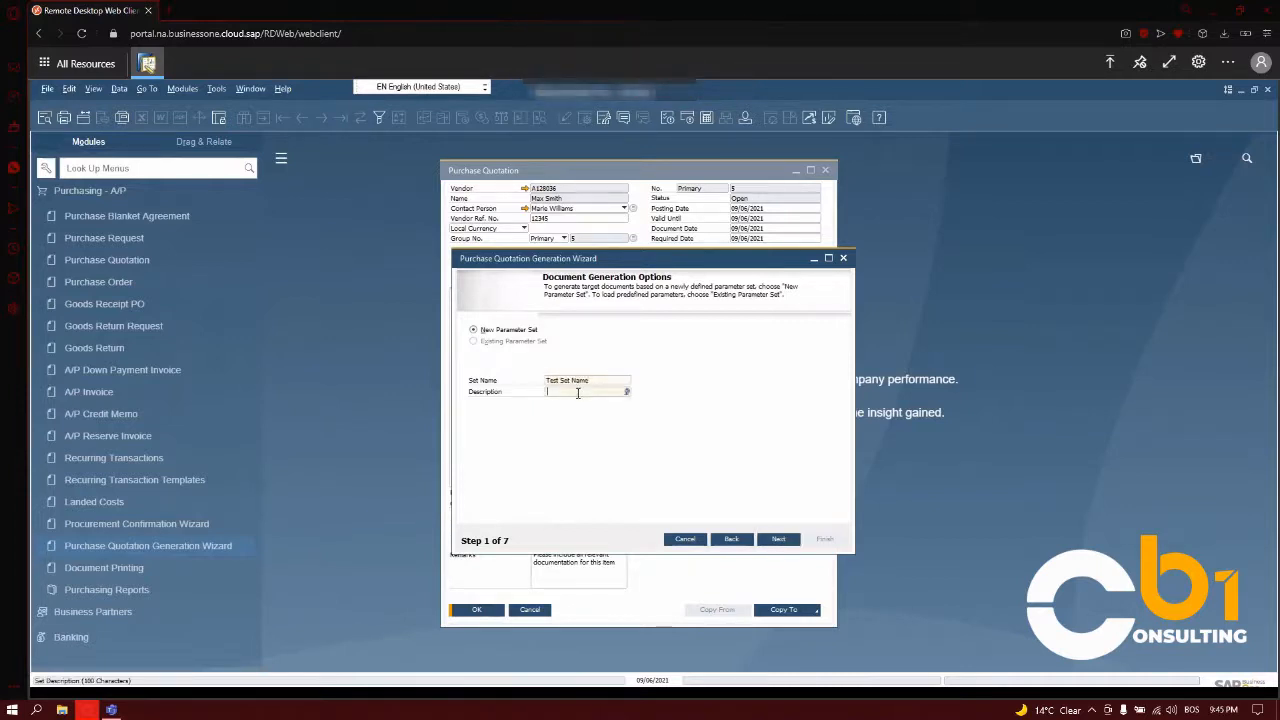
{"action": "left_click", "coordinate": [776, 539]}
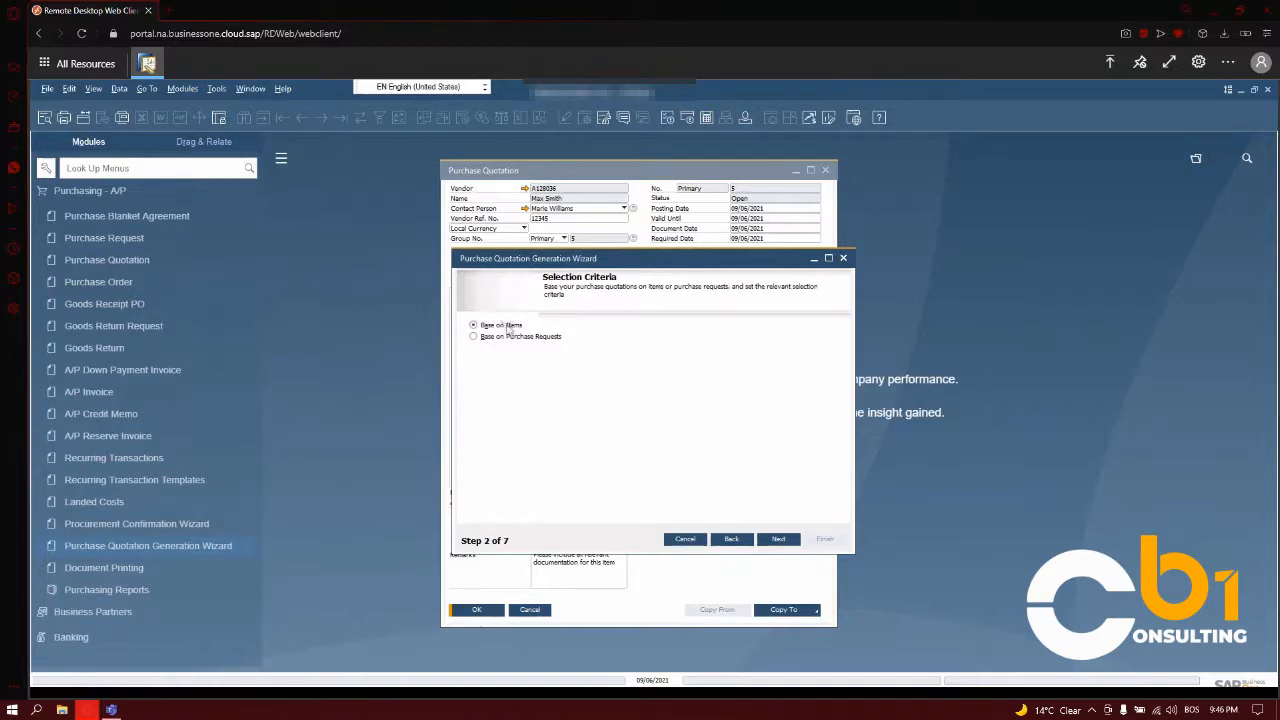
{"action": "left_click", "coordinate": [779, 540]}
- Add the Phone, AMP, Microphone and J.B. Officeprint 1420 items to the wizard's item table
{"action": "left_click", "coordinate": [544, 397]}
{"action": "key", "text": "Tab"}
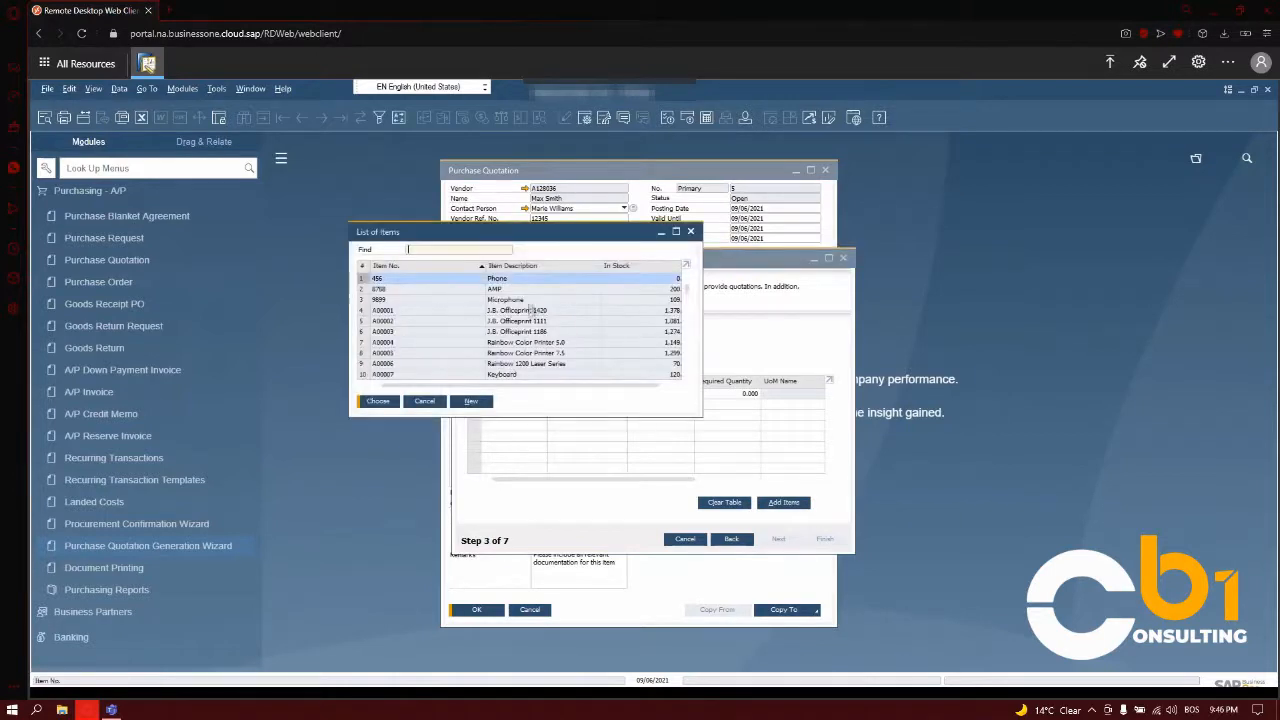
{"action": "left_click", "coordinate": [510, 311], "text": "shift"}
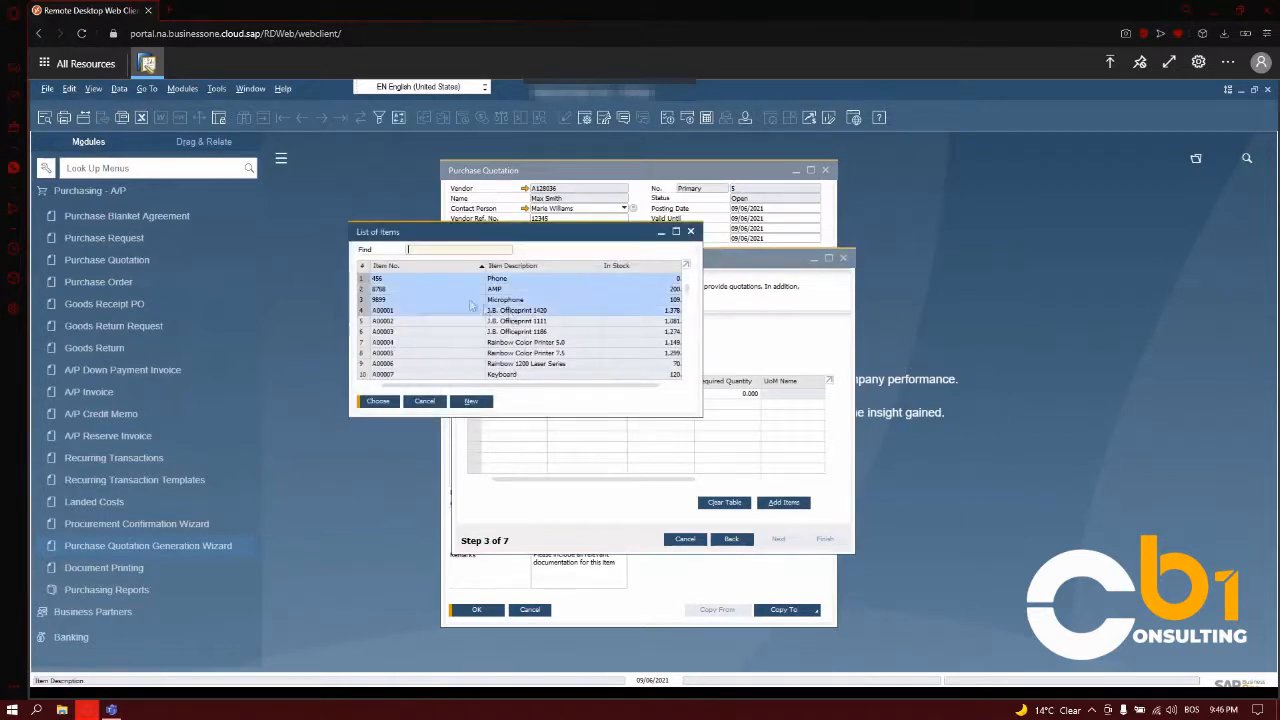
{"action": "left_click", "coordinate": [378, 401]}
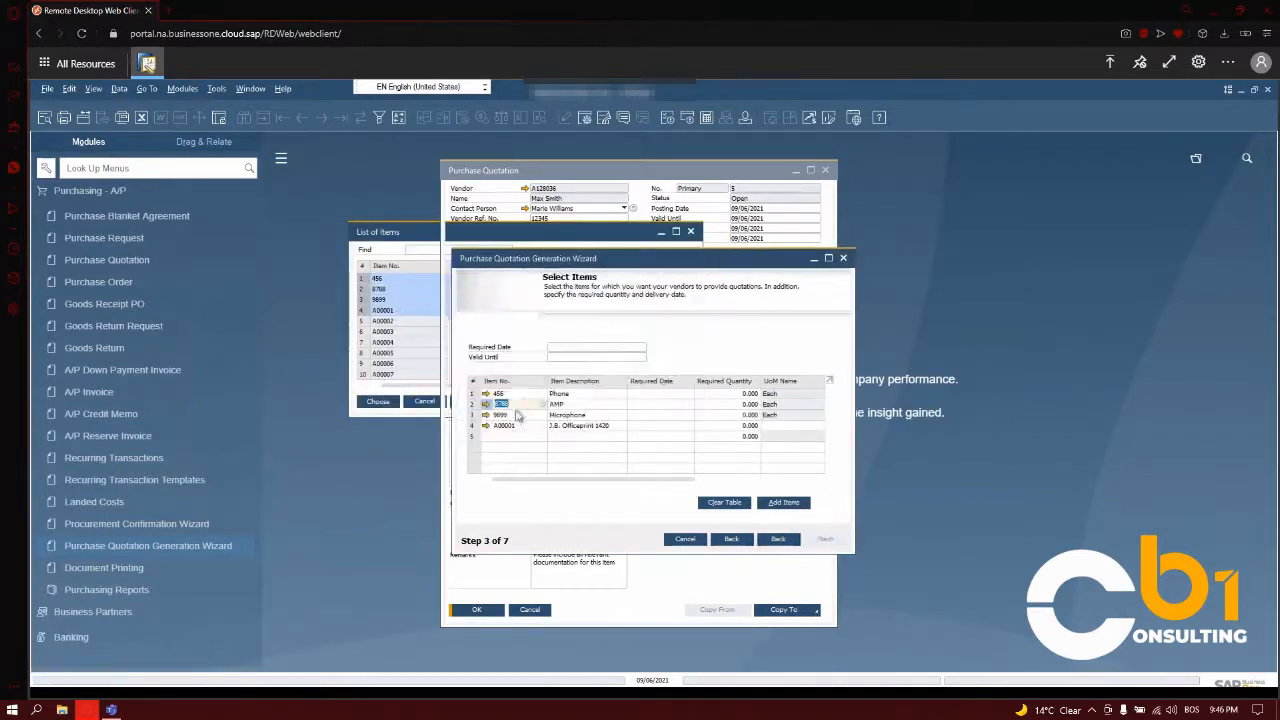
- Set the required date of all four item rows to 09/06/2021
{"action": "left_click", "coordinate": [662, 397]}
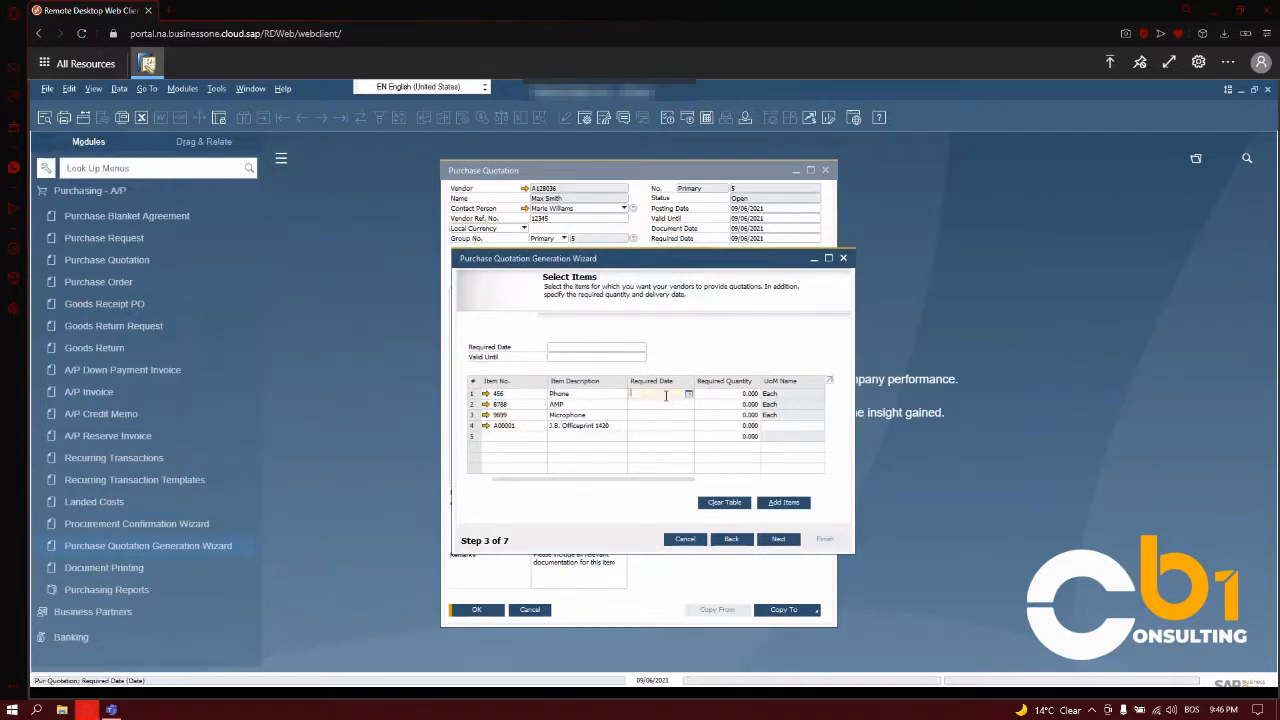
{"action": "type", "text": "d"}
{"action": "left_click", "coordinate": [660, 407]}
{"action": "type", "text": "d"}
{"action": "left_click", "coordinate": [658, 415]}
{"action": "type", "text": "d"}
{"action": "left_click", "coordinate": [655, 426]}
{"action": "type", "text": "d"}
- Set the wizard's general required date to 09/06/2021 and valid-until date to 09/13/2021, and continue to the quotation line items
{"action": "left_click", "coordinate": [565, 350]}
{"action": "type", "text": "d"}
{"action": "left_click", "coordinate": [557, 357]}
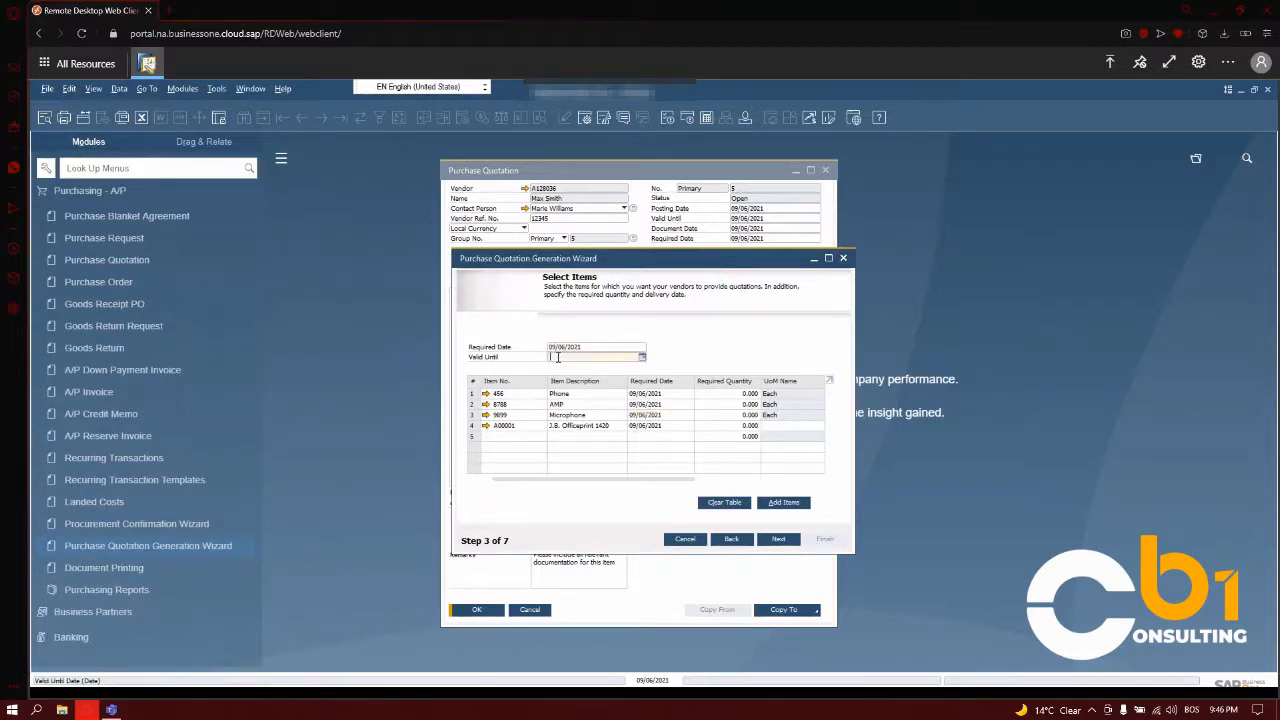
{"action": "left_click", "coordinate": [641, 357]}
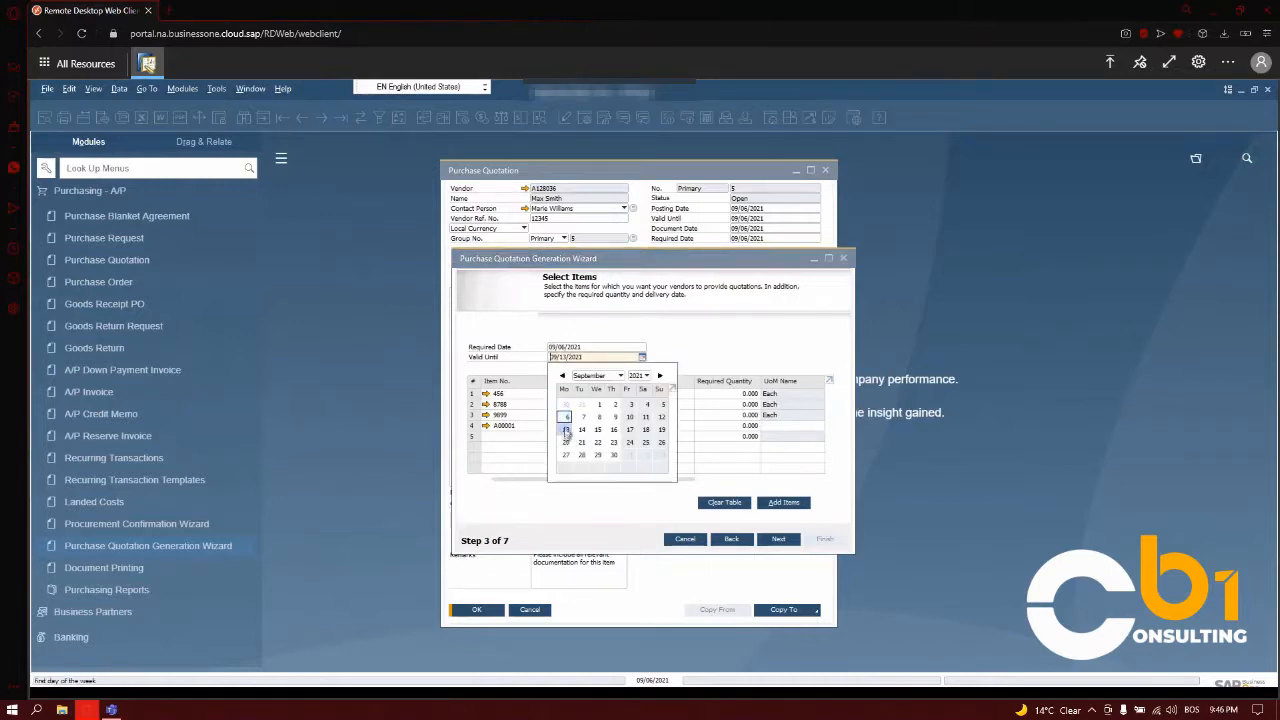
{"action": "left_click", "coordinate": [565, 429]}
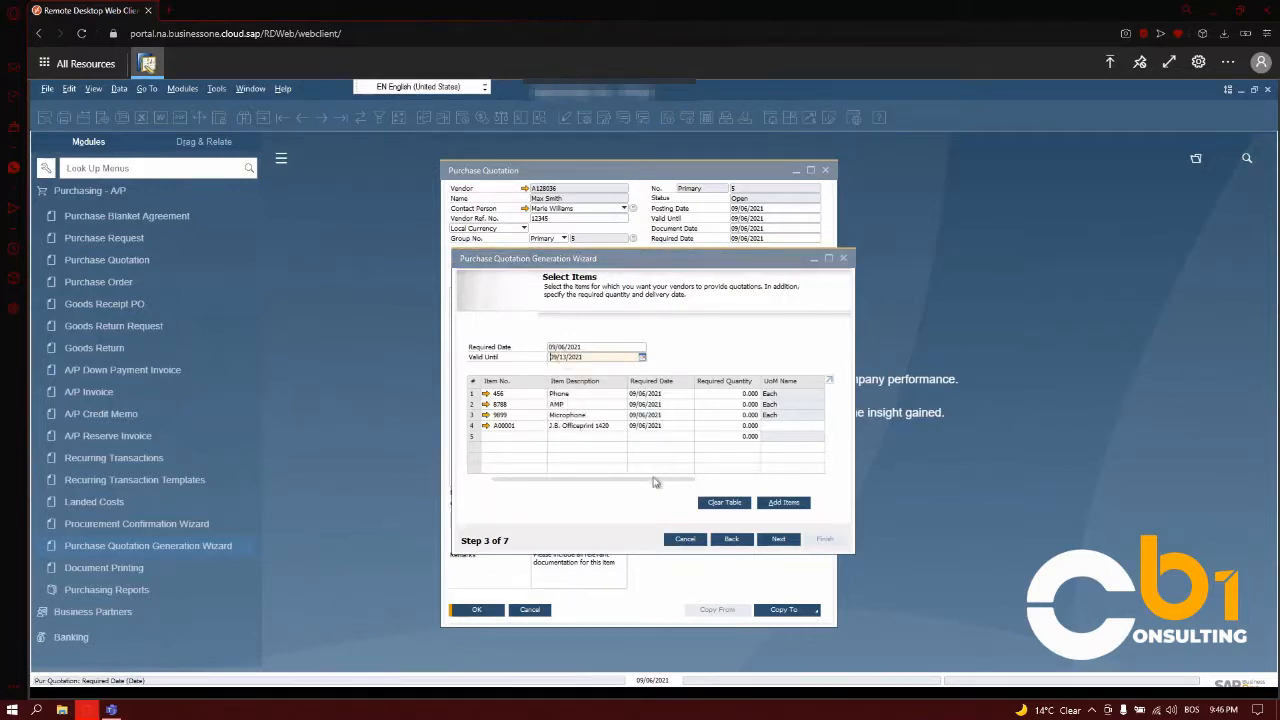
{"action": "left_click_drag", "start_coordinate": [655, 480], "coordinate": [781, 485]}
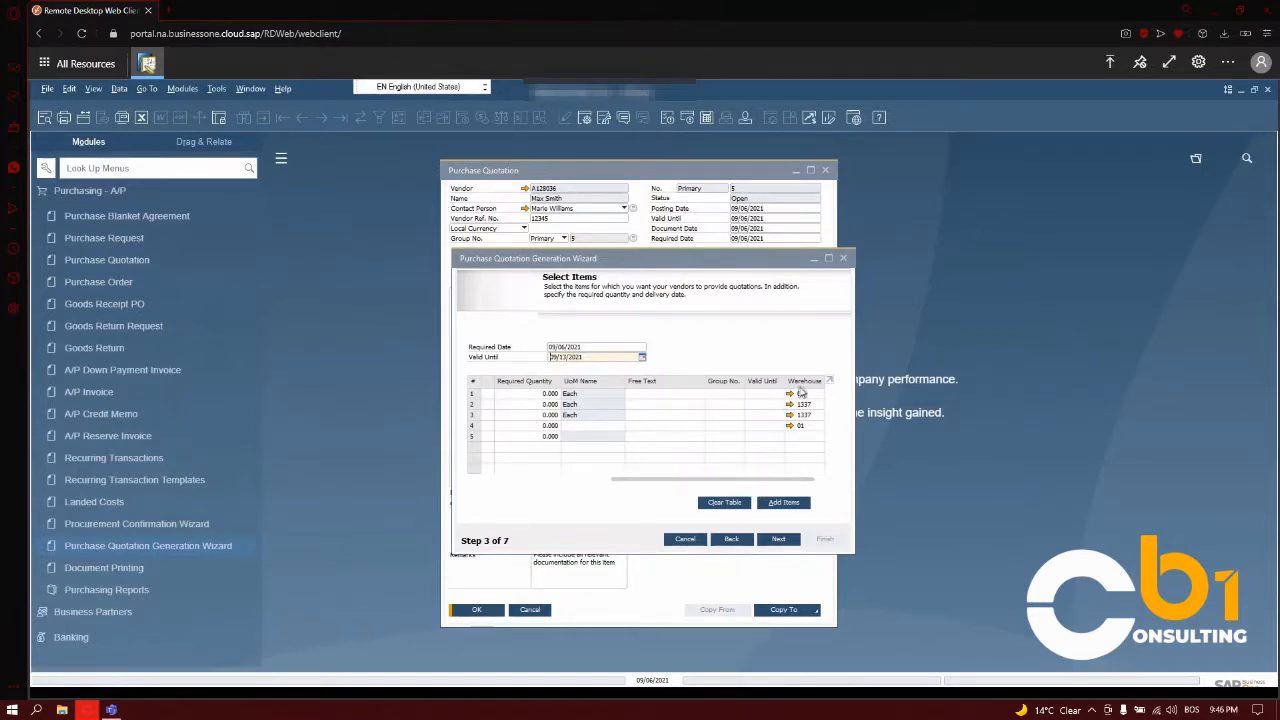
{"action": "left_click_drag", "start_coordinate": [770, 480], "coordinate": [565, 490]}
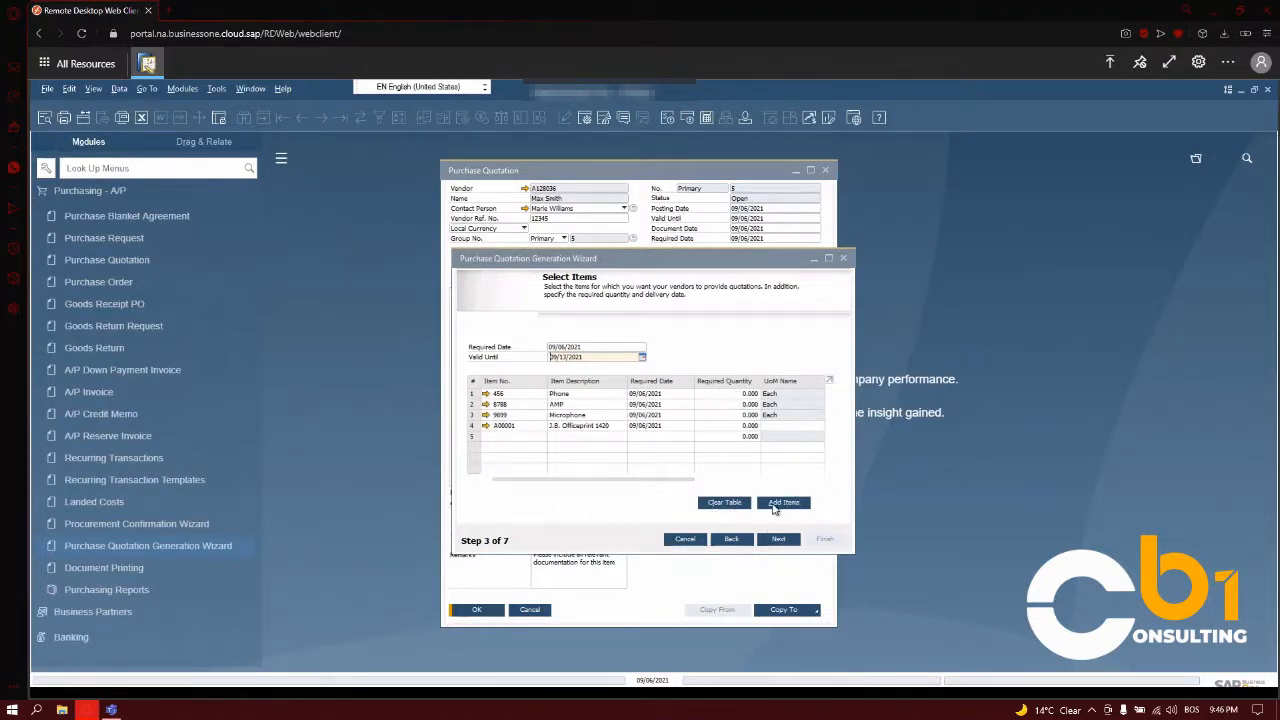
{"action": "left_click", "coordinate": [777, 539]}
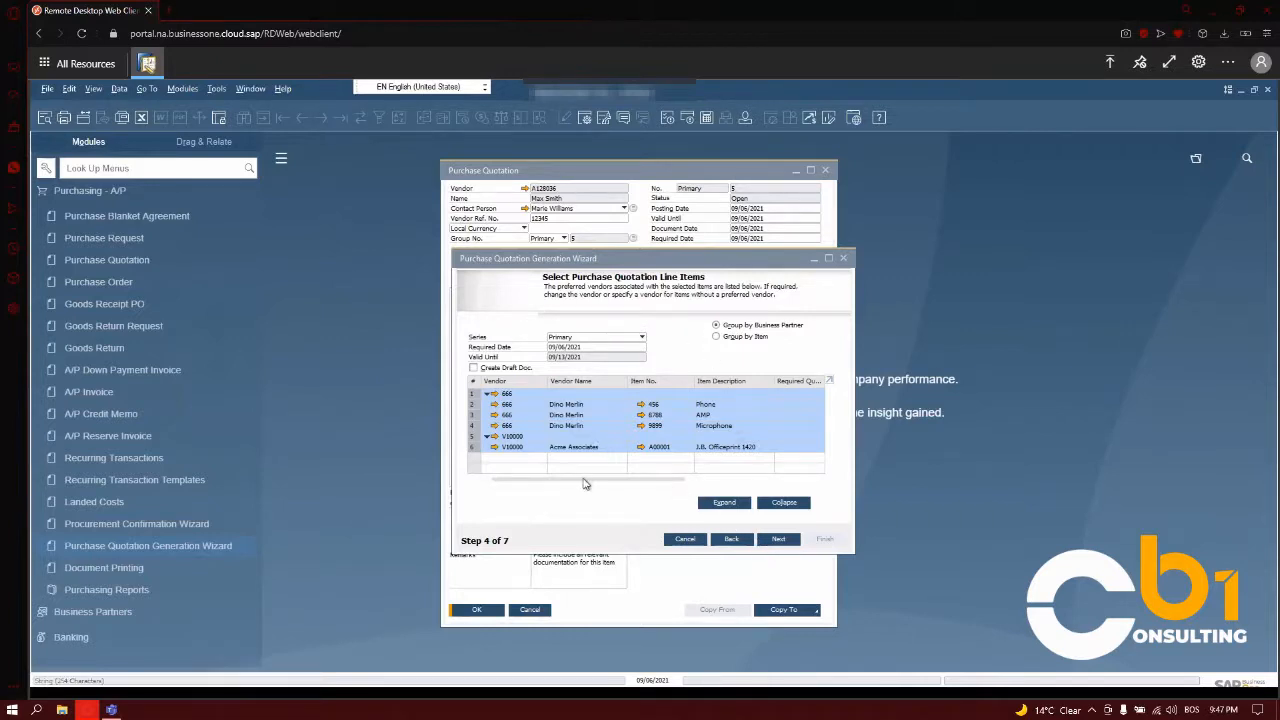
- Accept the selected line items grouped by business partner and proceed through the preview to the save and execute options
{"action": "mouse_move", "coordinate": [597, 482]}
{"action": "left_mouse_down"}
{"action": "mouse_move", "coordinate": [628, 488]}
{"action": "mouse_move", "coordinate": [601, 500]}
{"action": "left_mouse_up"}
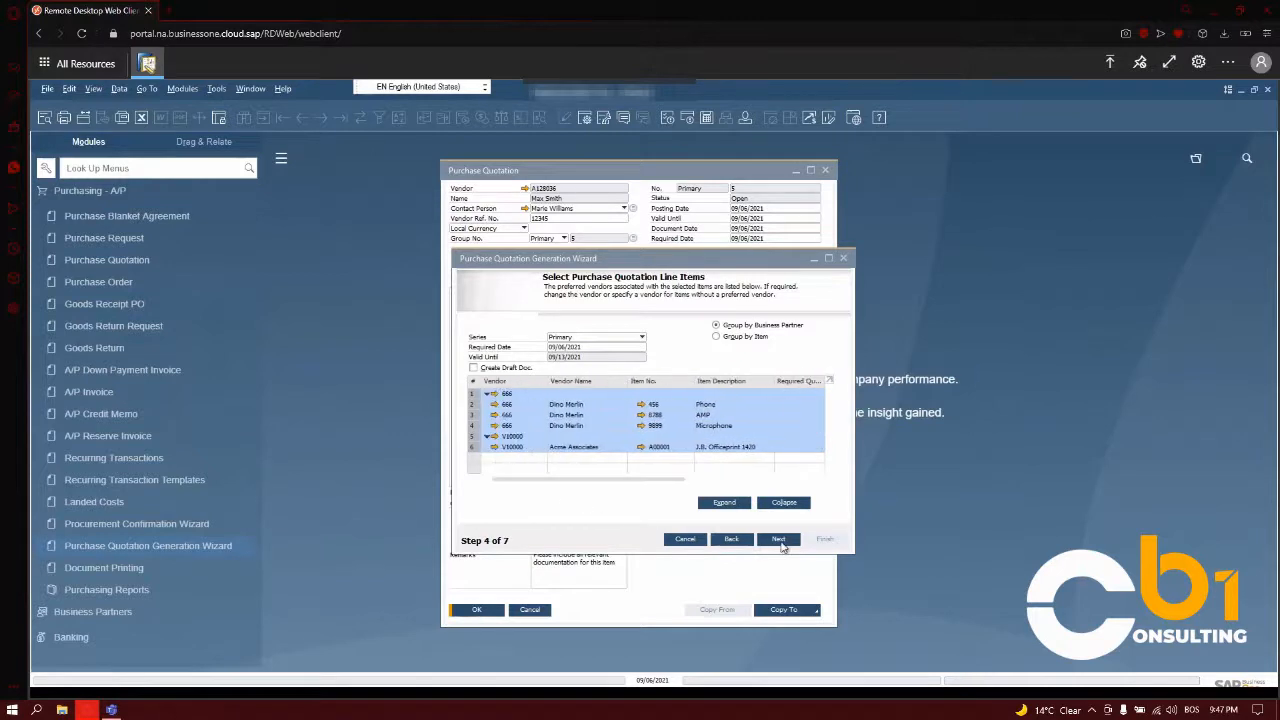
{"action": "left_click", "coordinate": [779, 540]}
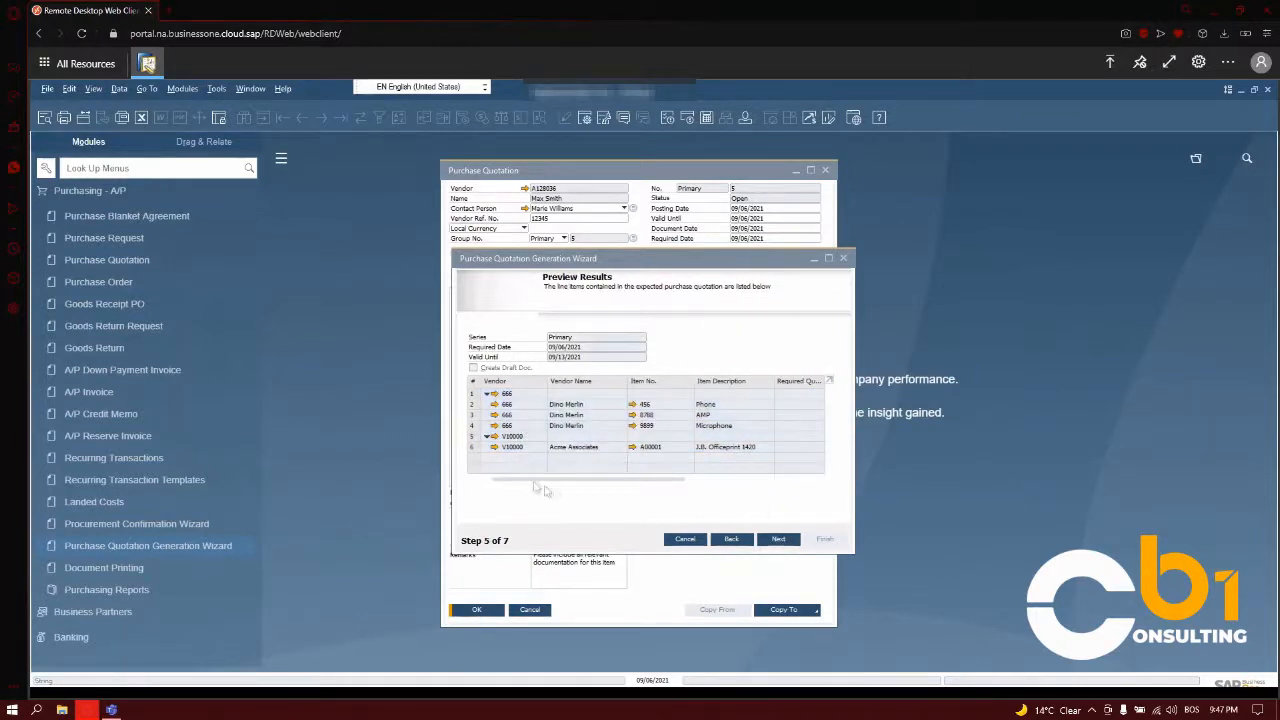
{"action": "left_click", "coordinate": [779, 540]}
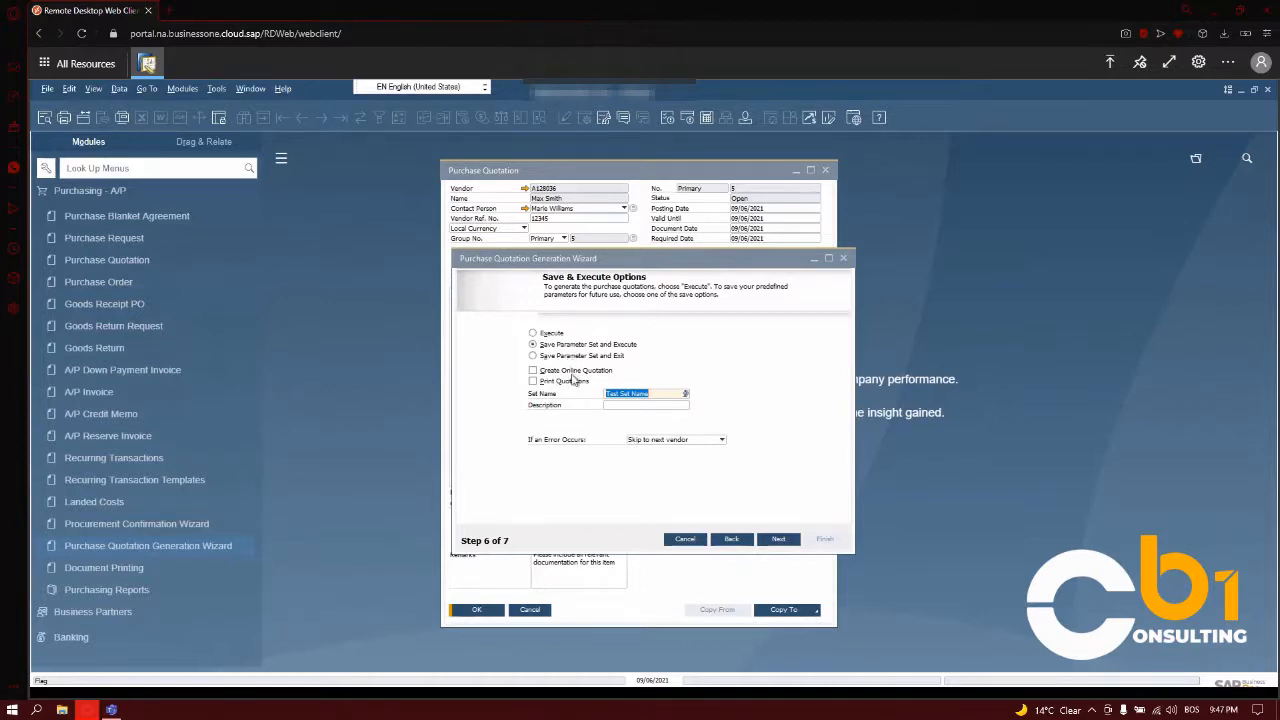
- Save the parameter set and generate the quotations with errors set to "Skip to next vendor", and close the wizard
{"action": "left_click", "coordinate": [652, 441]}
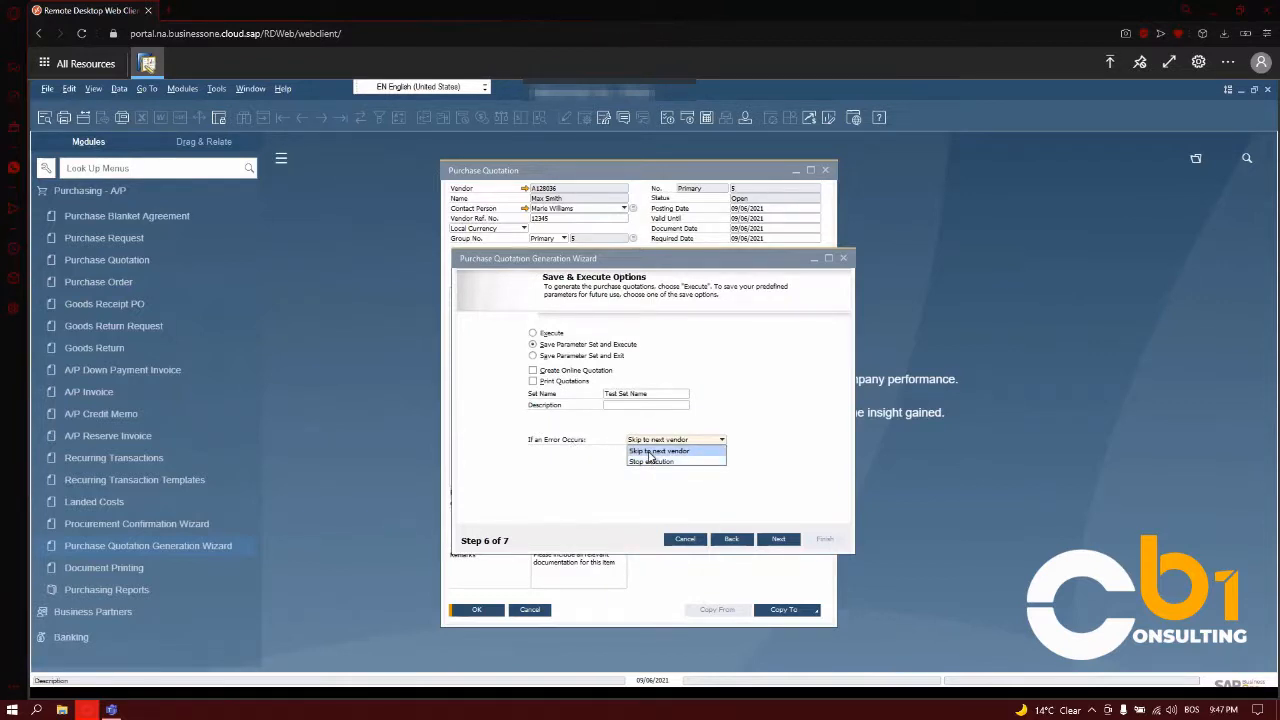
{"action": "left_click", "coordinate": [650, 452]}
{"action": "left_click", "coordinate": [776, 539]}
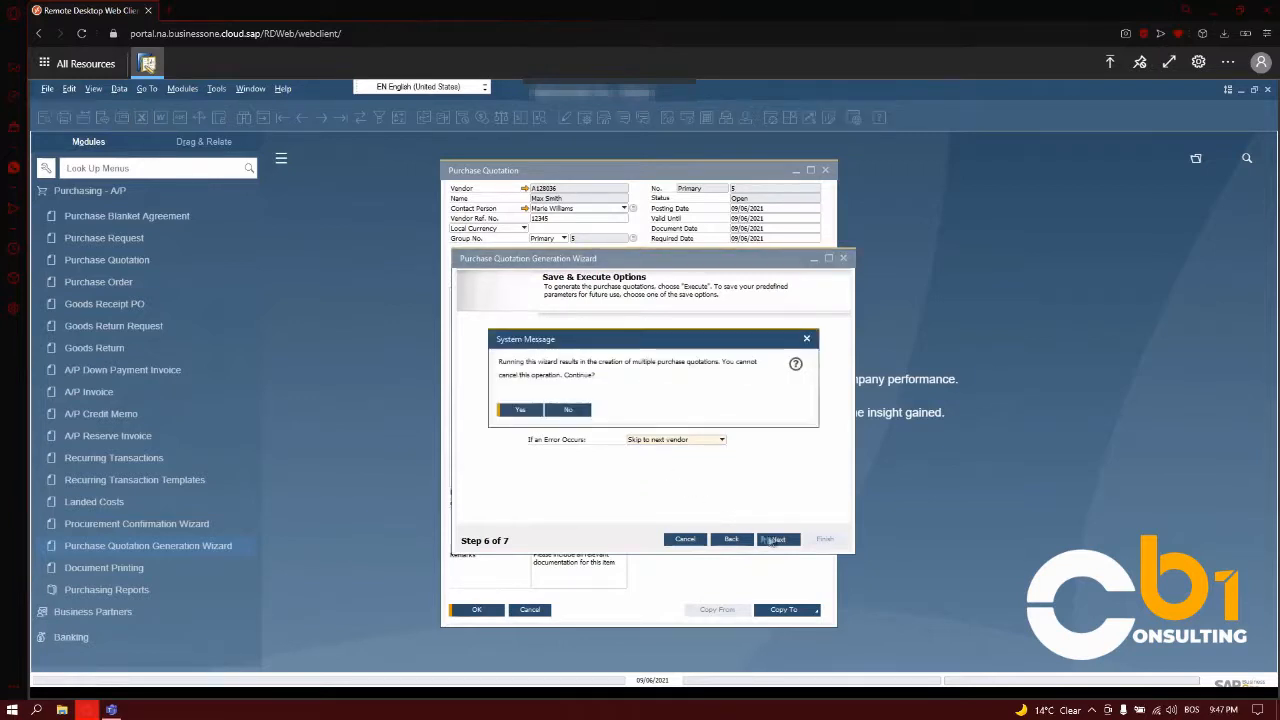
{"action": "left_click", "coordinate": [524, 412]}
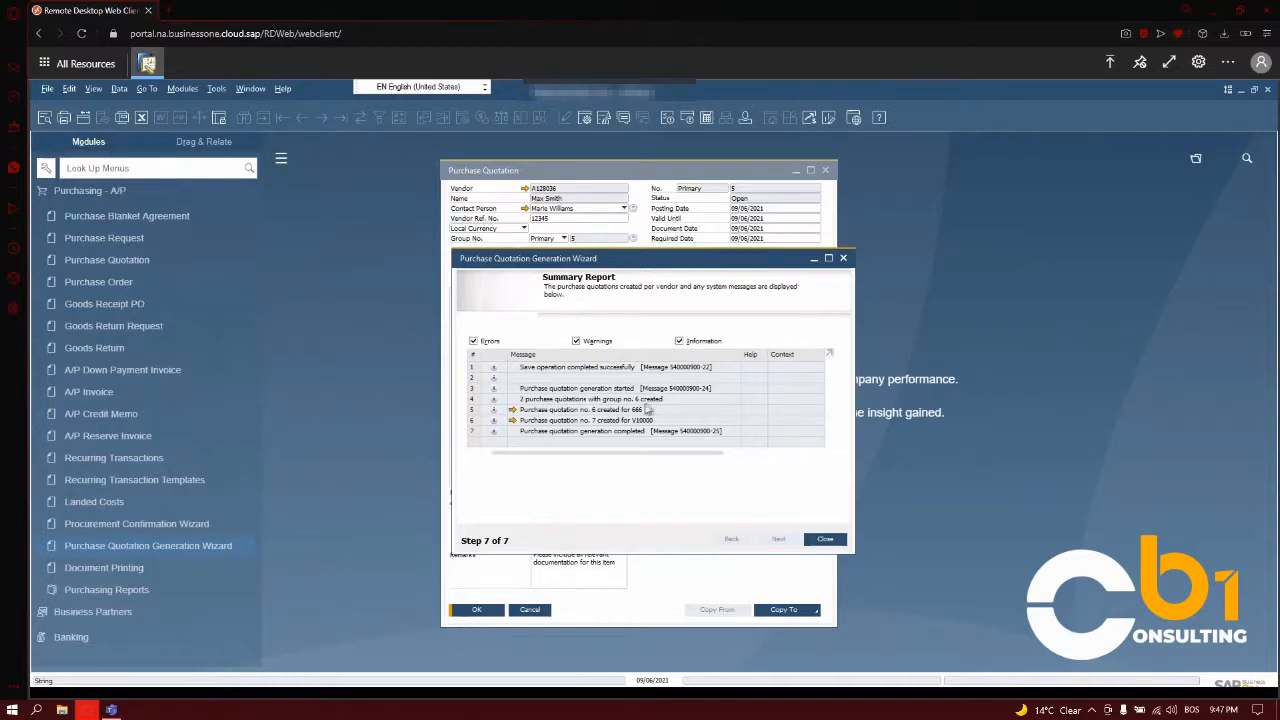
{"action": "left_click", "coordinate": [822, 541]}
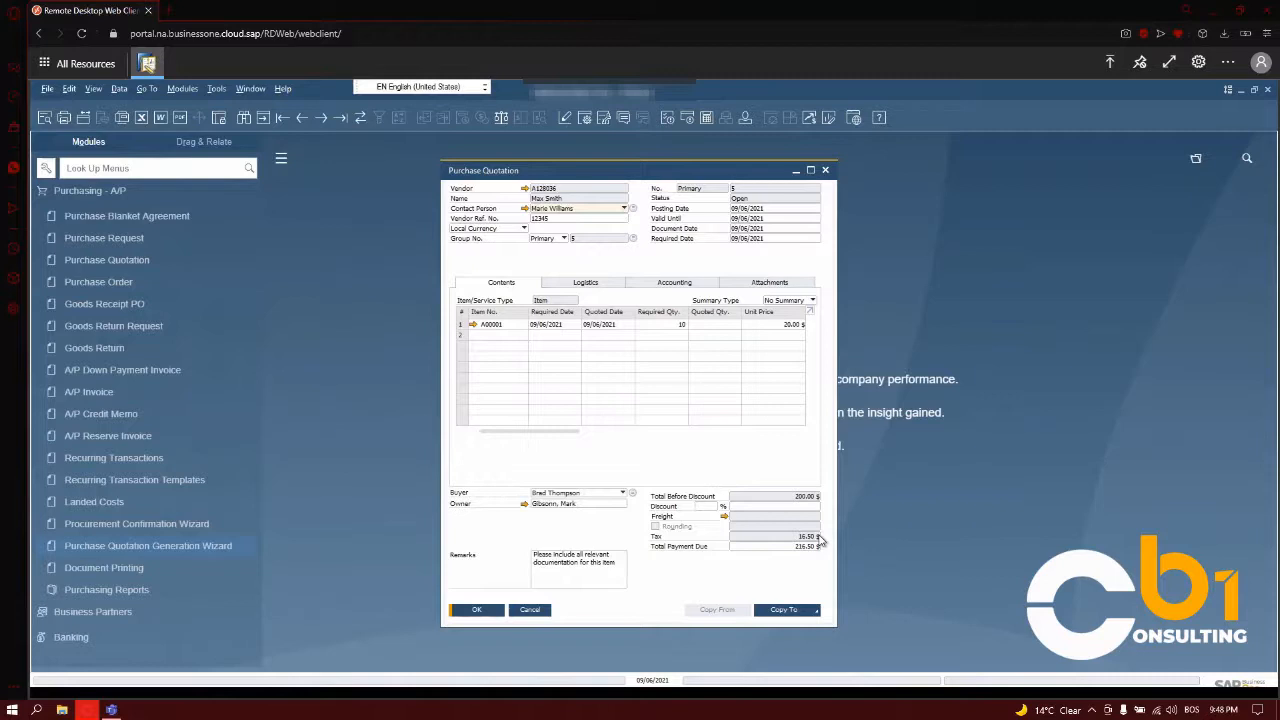
- Start a new purchase quotation and choose the second listed business partner as its vendor
{"action": "left_click", "coordinate": [159, 268]}
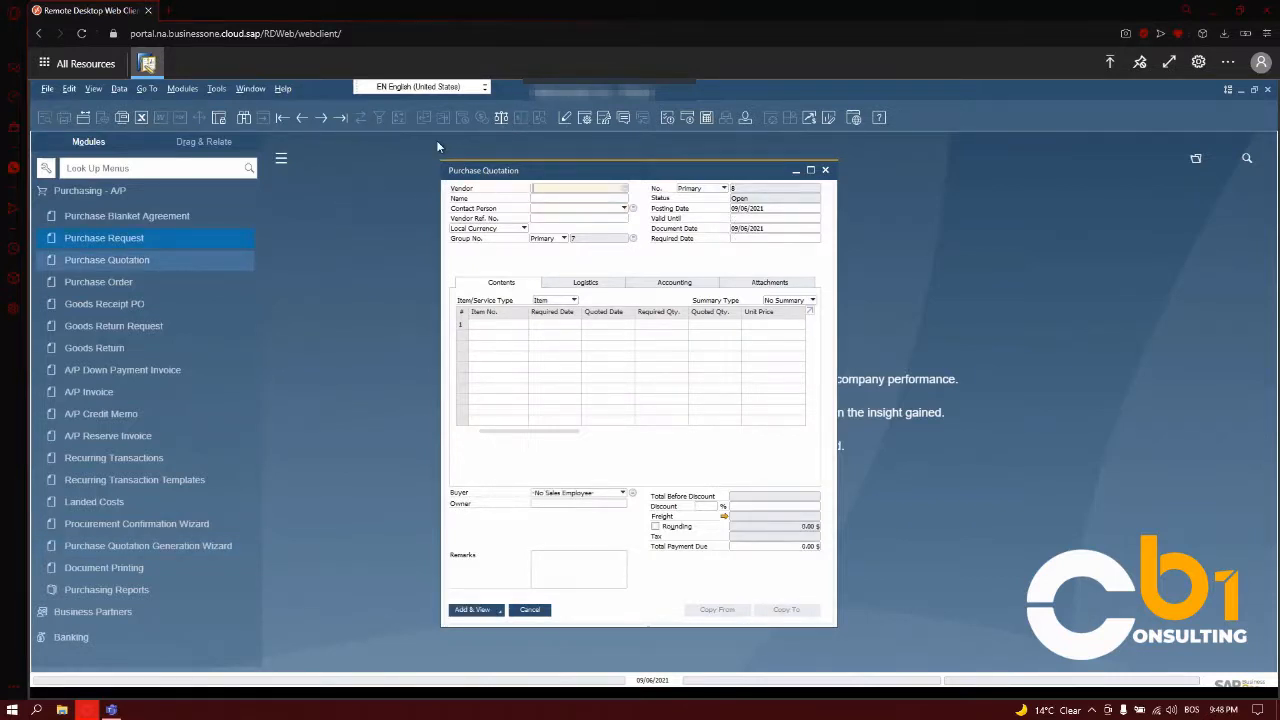
{"action": "left_click", "coordinate": [624, 190]}
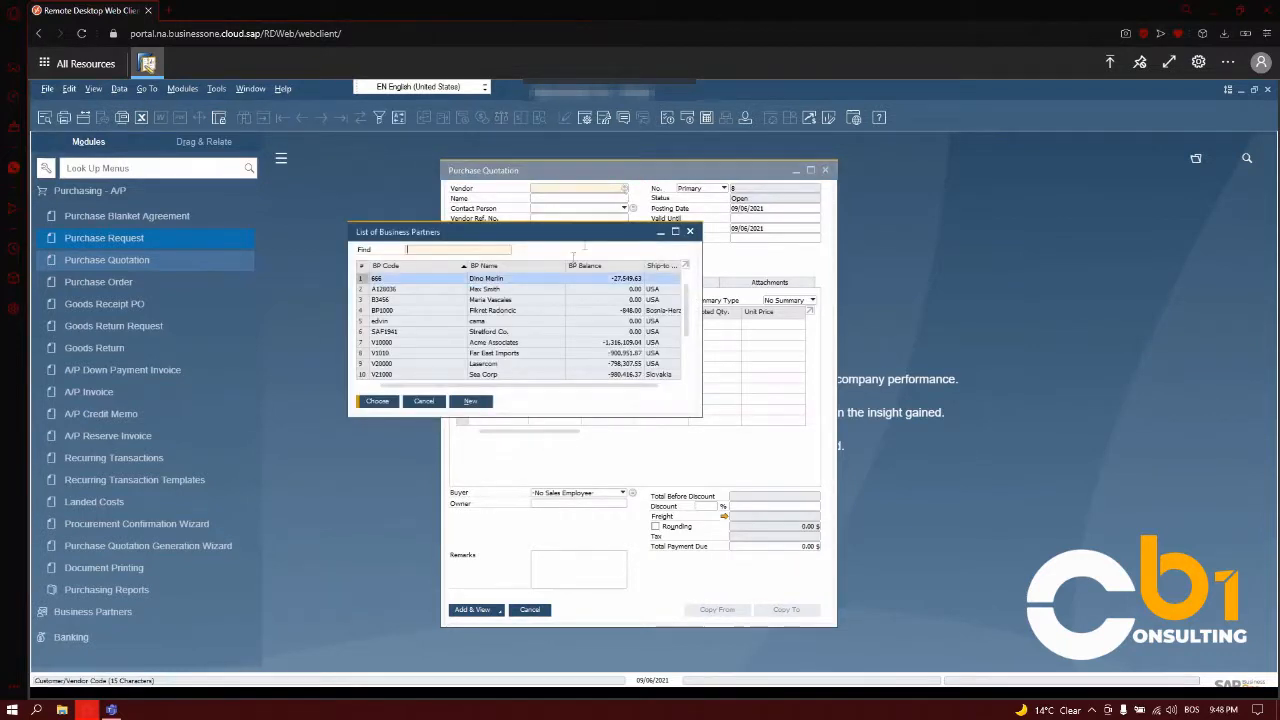
{"action": "left_click", "coordinate": [490, 291]}
{"action": "double_click", "coordinate": [490, 291]}
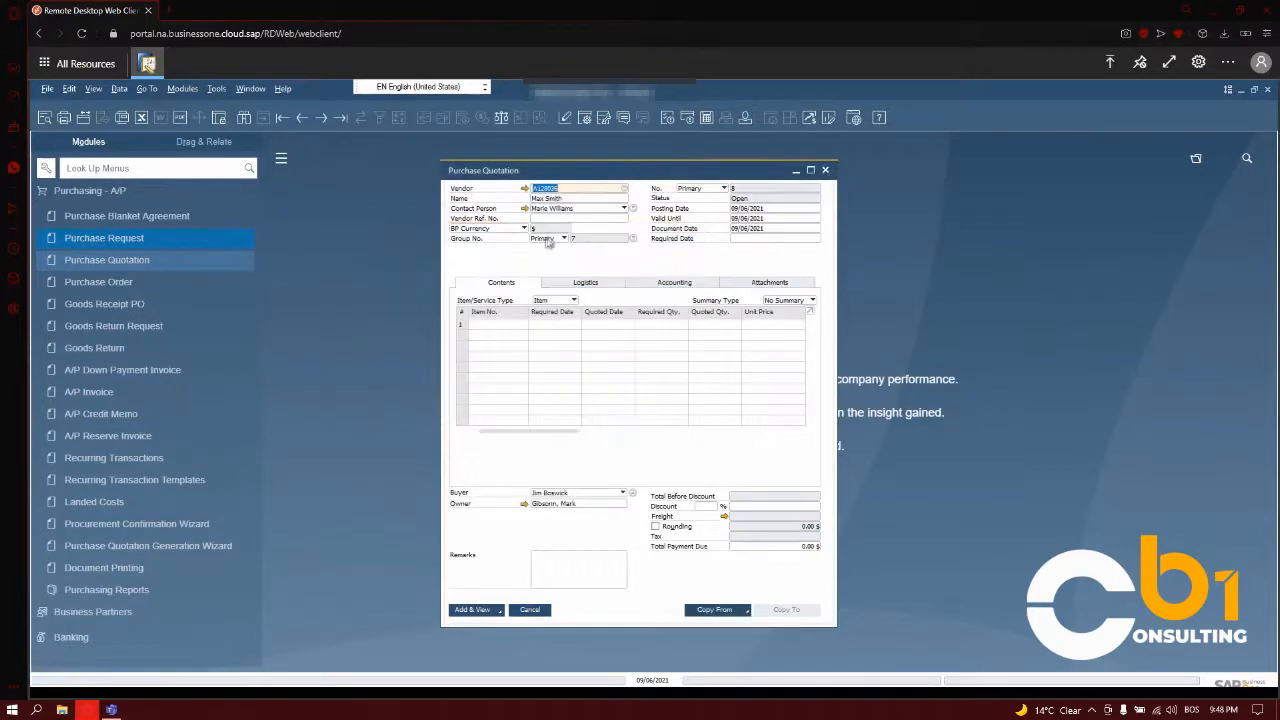
- Enter the vendor reference number and set the quotation's required date to 09/08/2021
{"action": "type", "text": "14785"}
{"action": "left_click", "coordinate": [768, 240]}
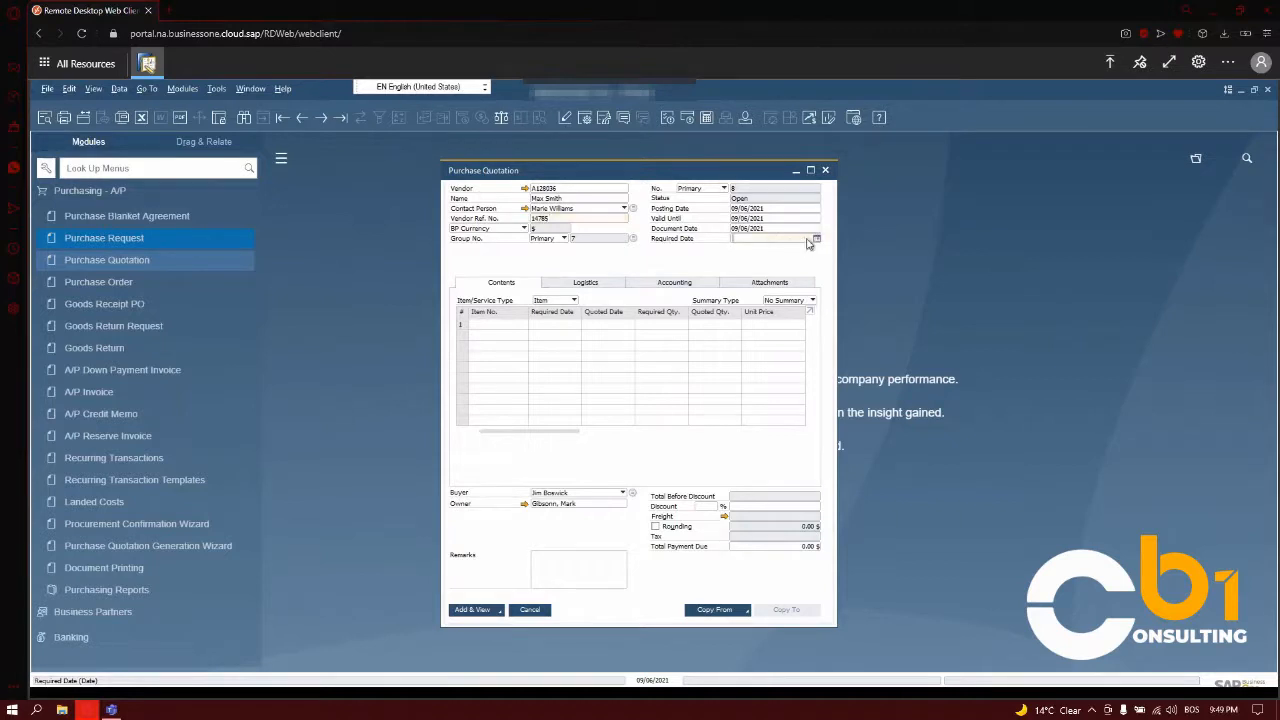
{"action": "left_click", "coordinate": [817, 241]}
{"action": "left_click", "coordinate": [783, 301]}
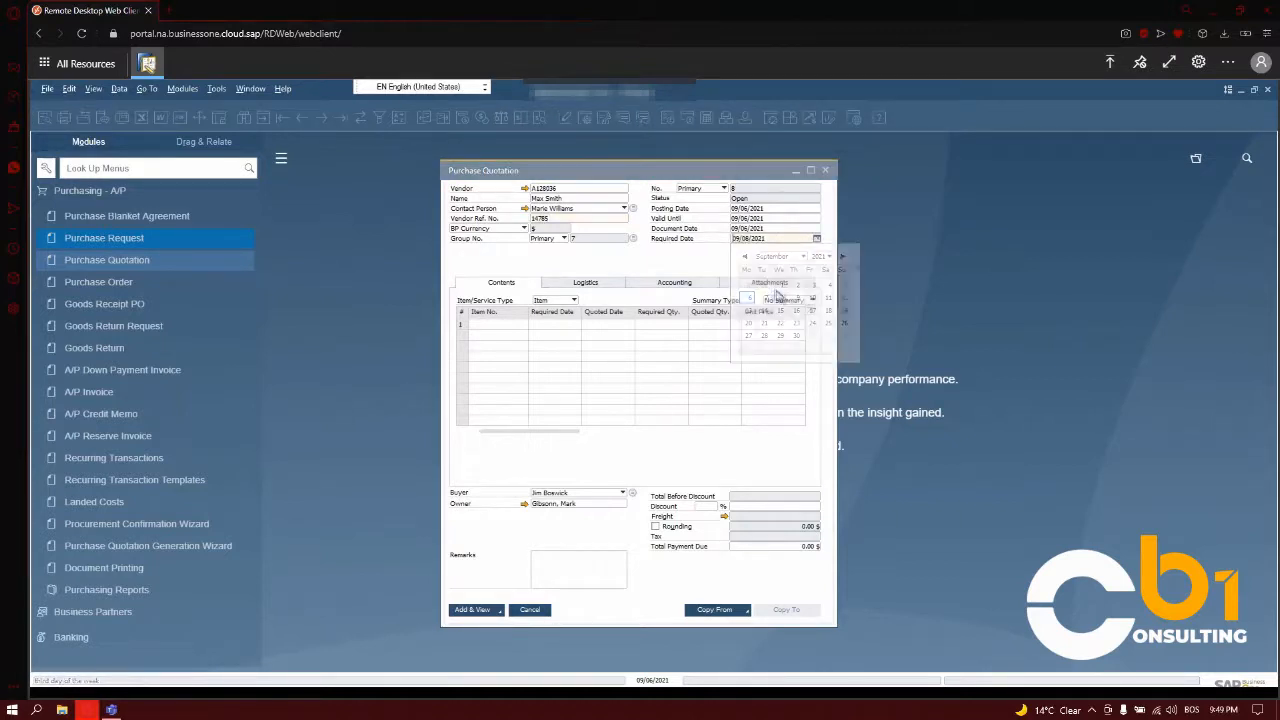
- Switch the quotation to the Service type and describe the first line as "Installation of software for printers"
{"action": "left_click", "coordinate": [545, 301]}
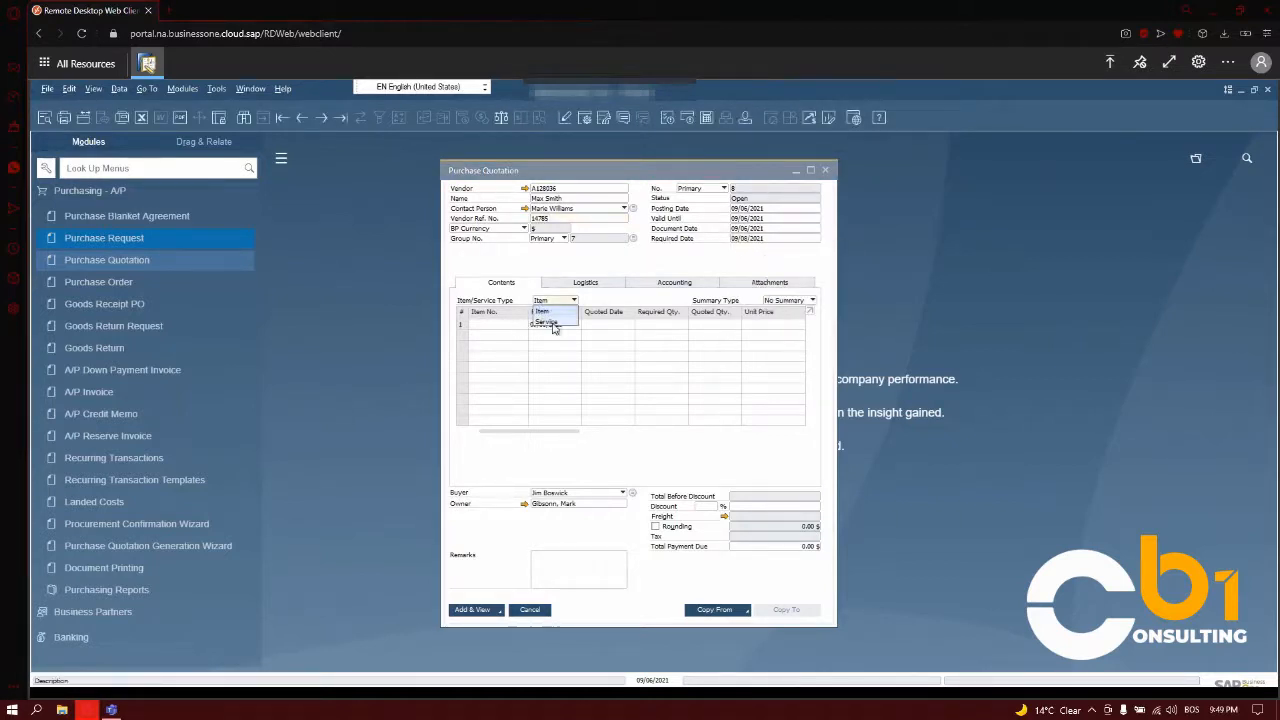
{"action": "left_click", "coordinate": [548, 322]}
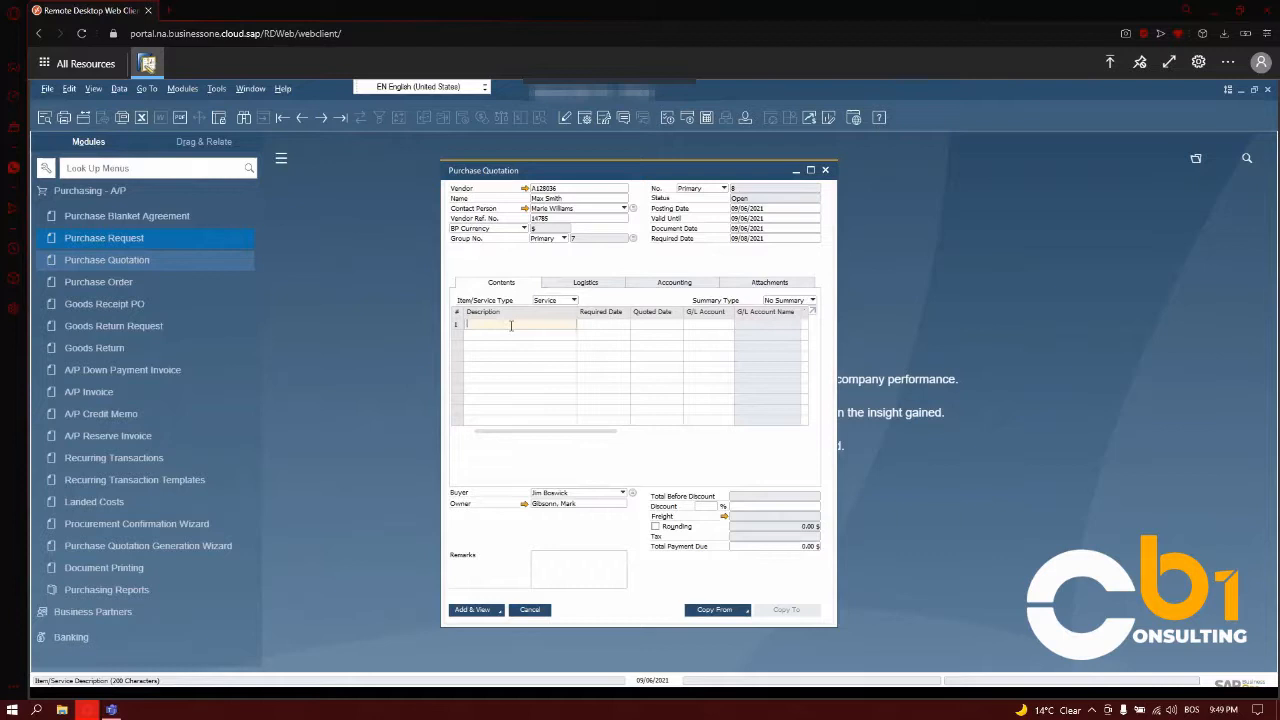
{"action": "key", "text": "Caps_Lock"}
{"action": "type", "text": "stallation of software for printers"}
{"action": "key", "text": "Tab"}
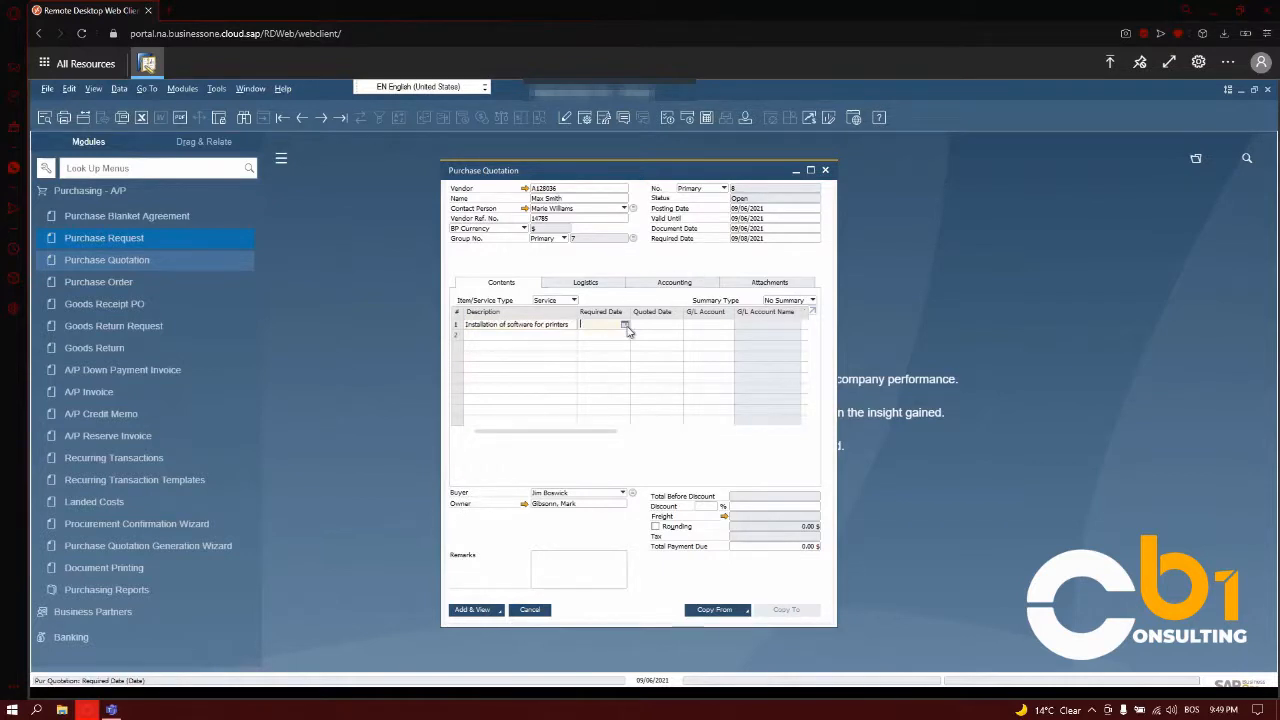
- Set the service line's required date to 09/08/2021 and assign the Cash on Hand G/L account to it
{"action": "left_click", "coordinate": [640, 372]}
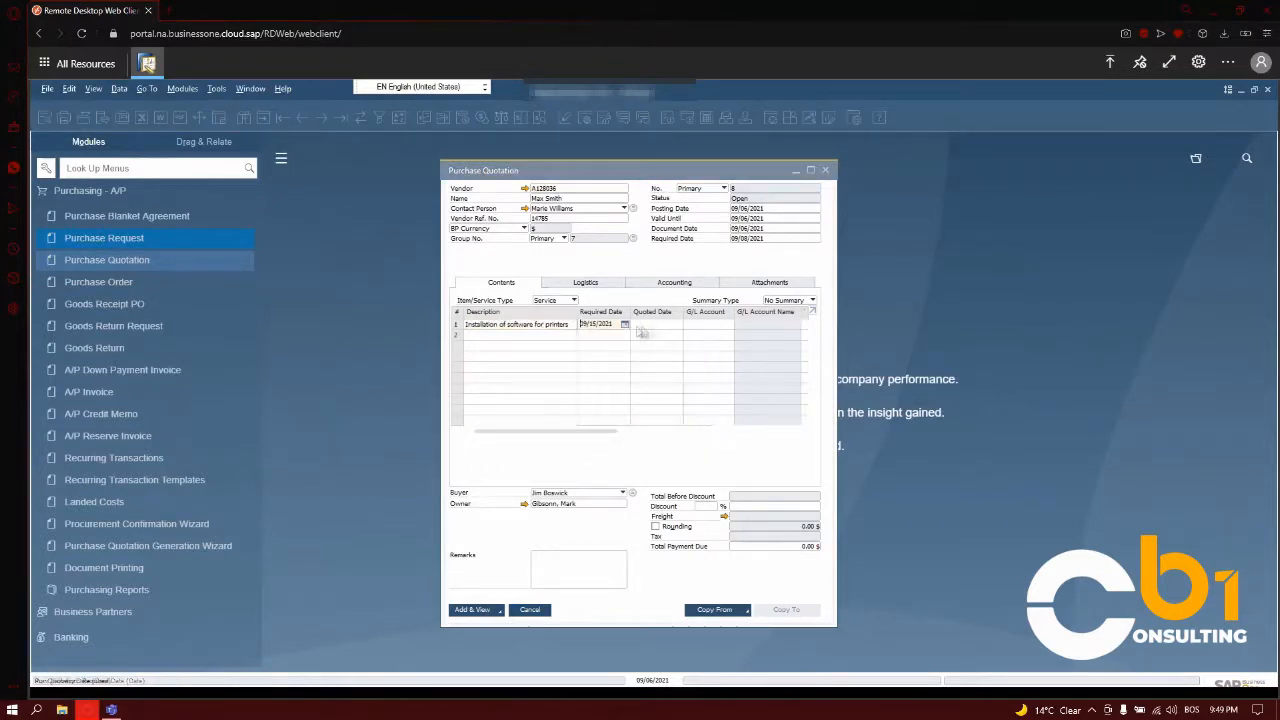
{"action": "left_click", "coordinate": [703, 325]}
{"action": "left_click", "coordinate": [729, 324]}
{"action": "double_click", "coordinate": [498, 254]}
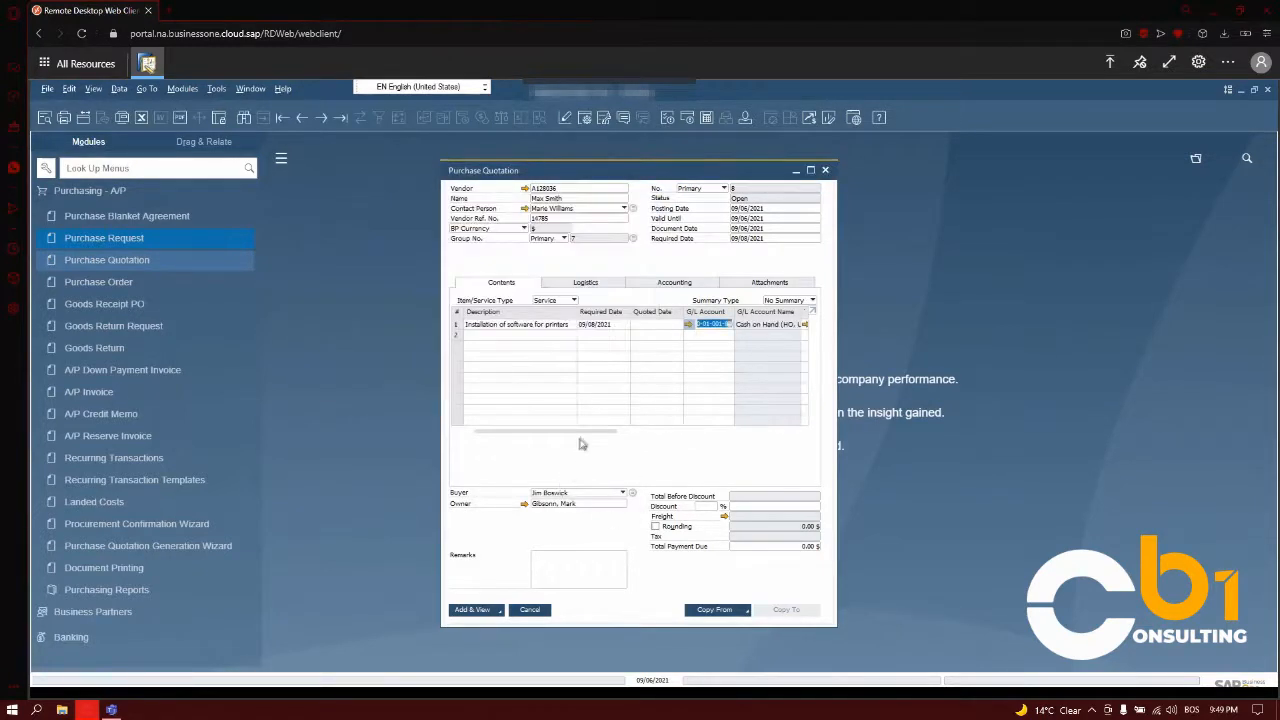
- Enter 50 as the service line's Total (LC)
{"action": "left_click_drag", "start_coordinate": [587, 438], "coordinate": [652, 447]}
{"action": "left_click", "coordinate": [725, 325]}
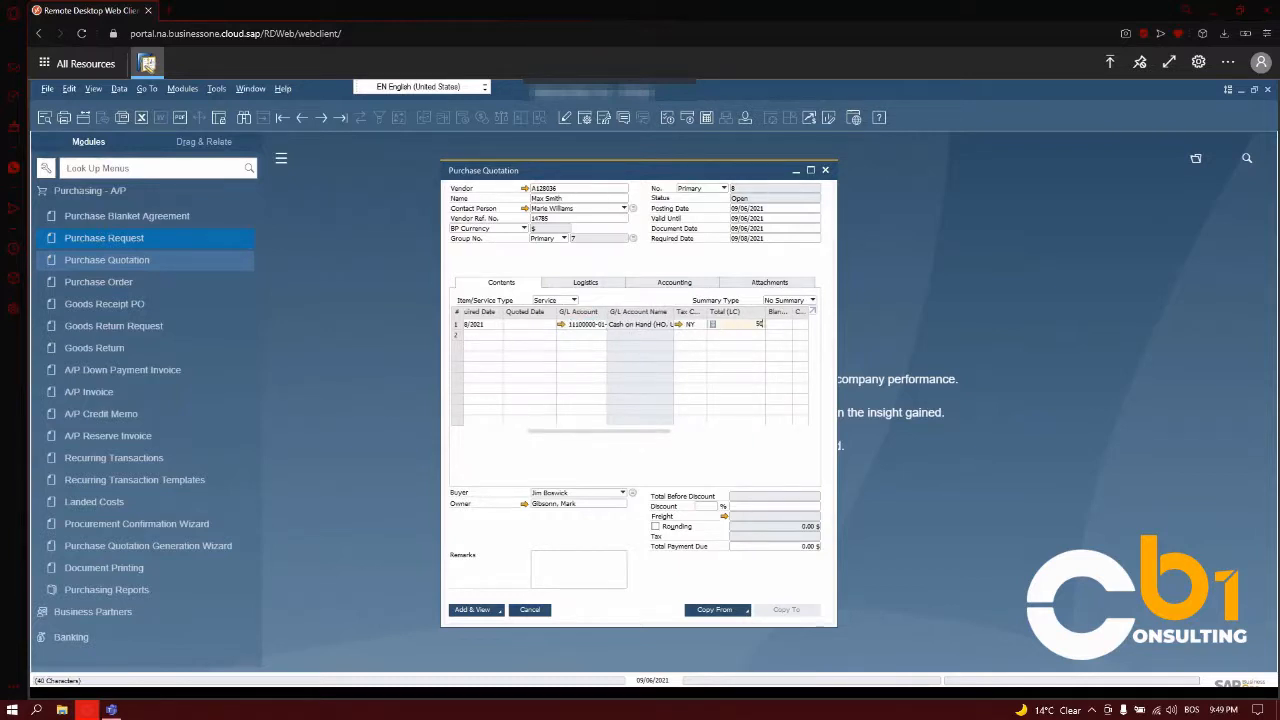
{"action": "left_click_drag", "start_coordinate": [644, 442], "coordinate": [484, 447]}
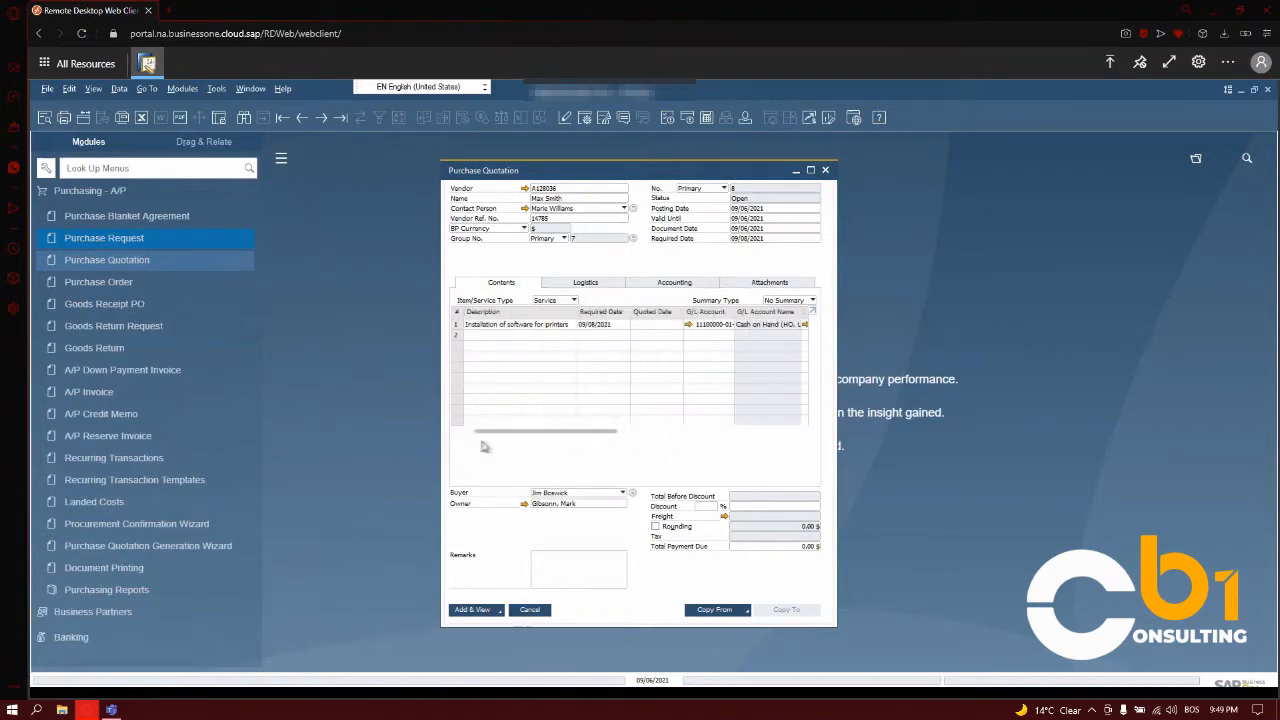
- Change the service quotation's buyer to the sales employee listed third and confirm the change
{"action": "left_click", "coordinate": [570, 493]}
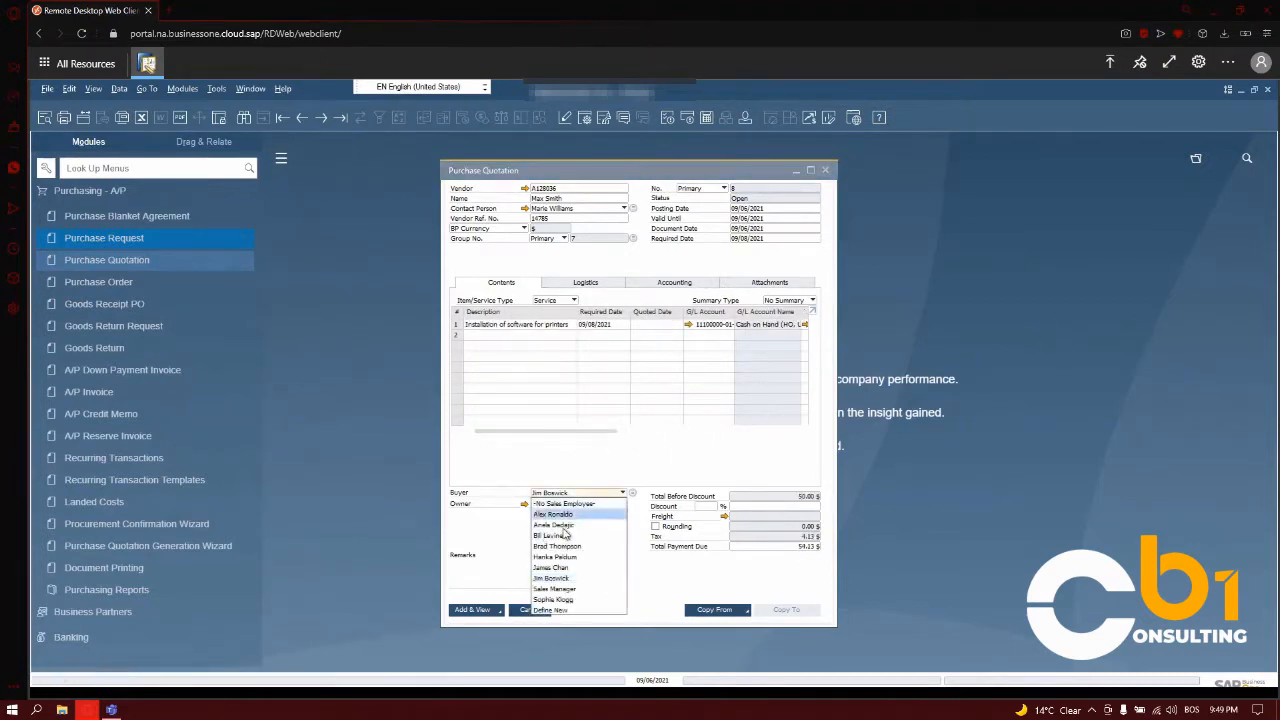
{"action": "left_click", "coordinate": [562, 525]}
{"action": "left_click", "coordinate": [541, 426]}
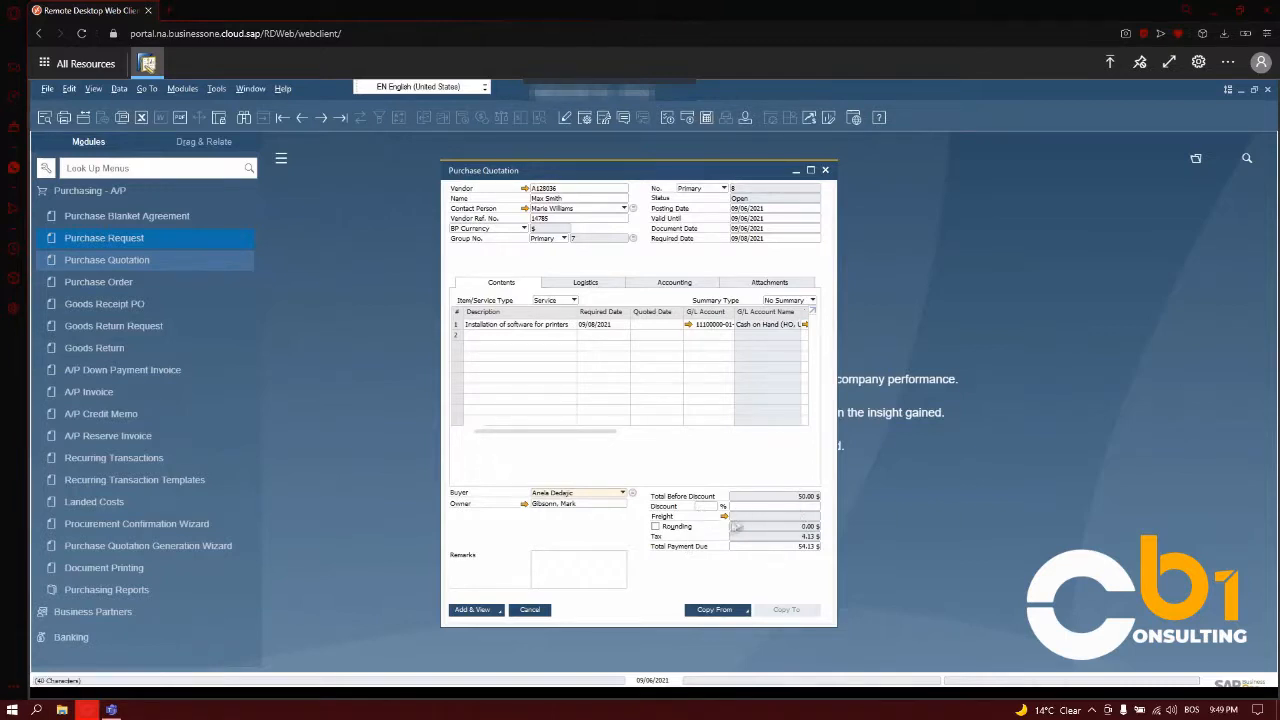
- Enter the remark "Please send out 3 technicians to install the software in our office" and add the service quotation, closing it once saved
{"action": "left_click", "coordinate": [543, 556]}
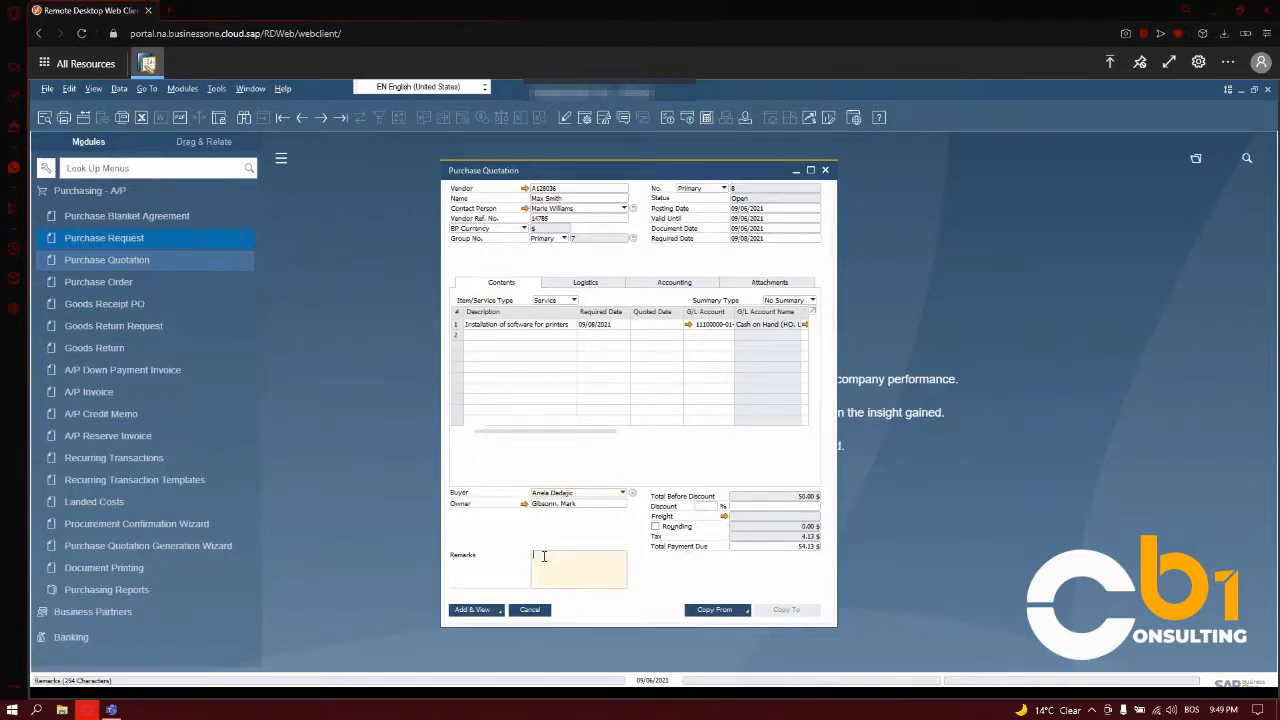
{"action": "key", "text": "Caps_Lock"}
{"action": "type", "text": "Hl"}
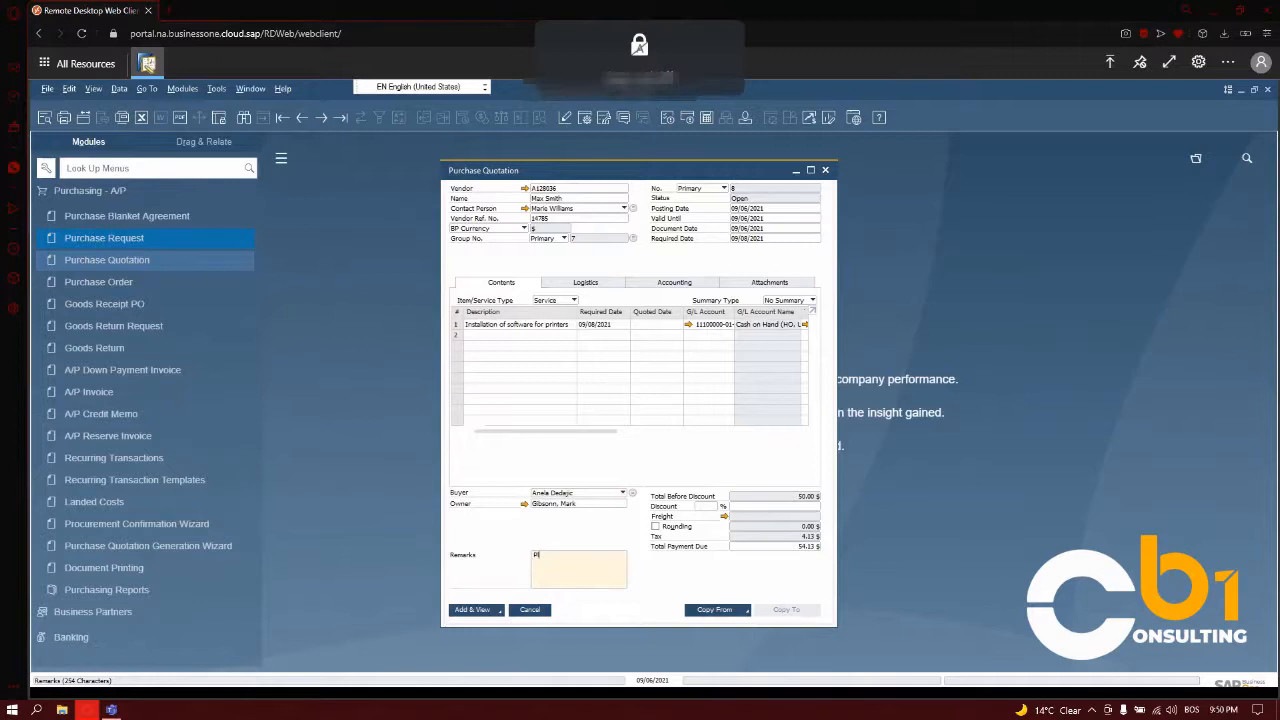
{"action": "type", "text": "ease"}
{"action": "type", "text": " send c"}
{"action": "type", "text": "ut 3 technicians "}
{"action": "type", "text": "to install the softwa"}
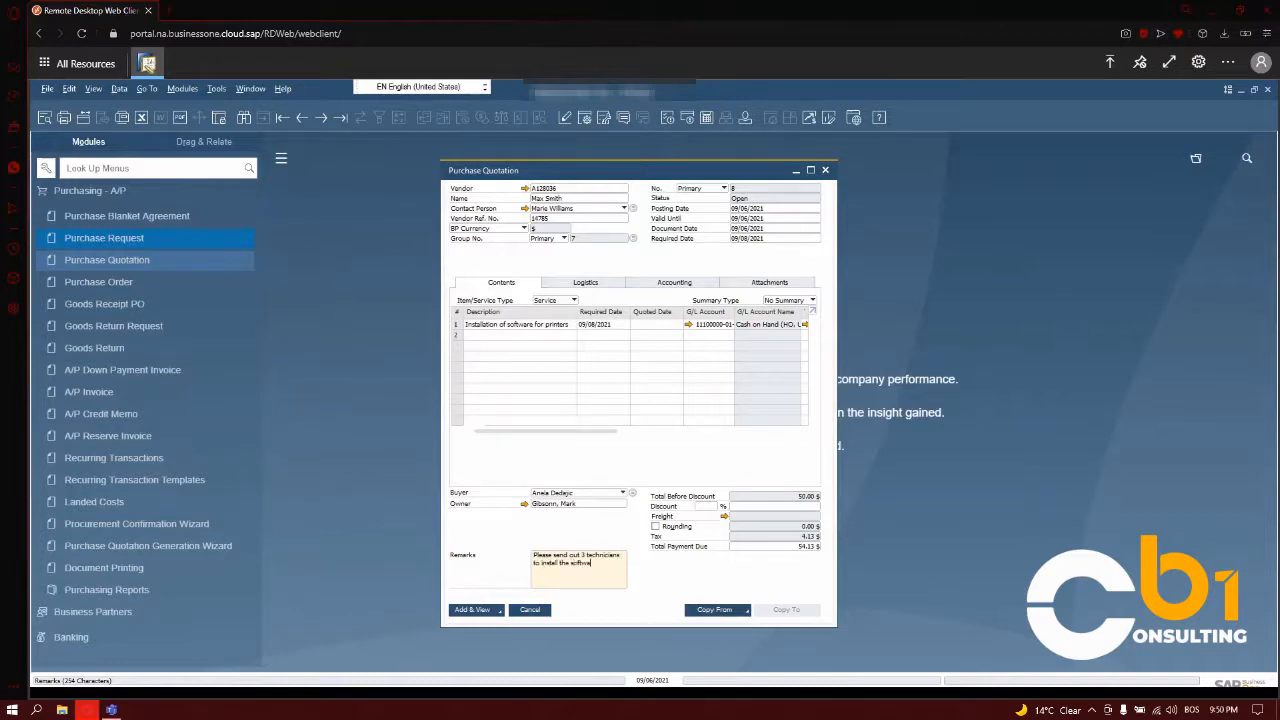
{"action": "type", "text": "re in our office"}
{"action": "left_click", "coordinate": [491, 611]}
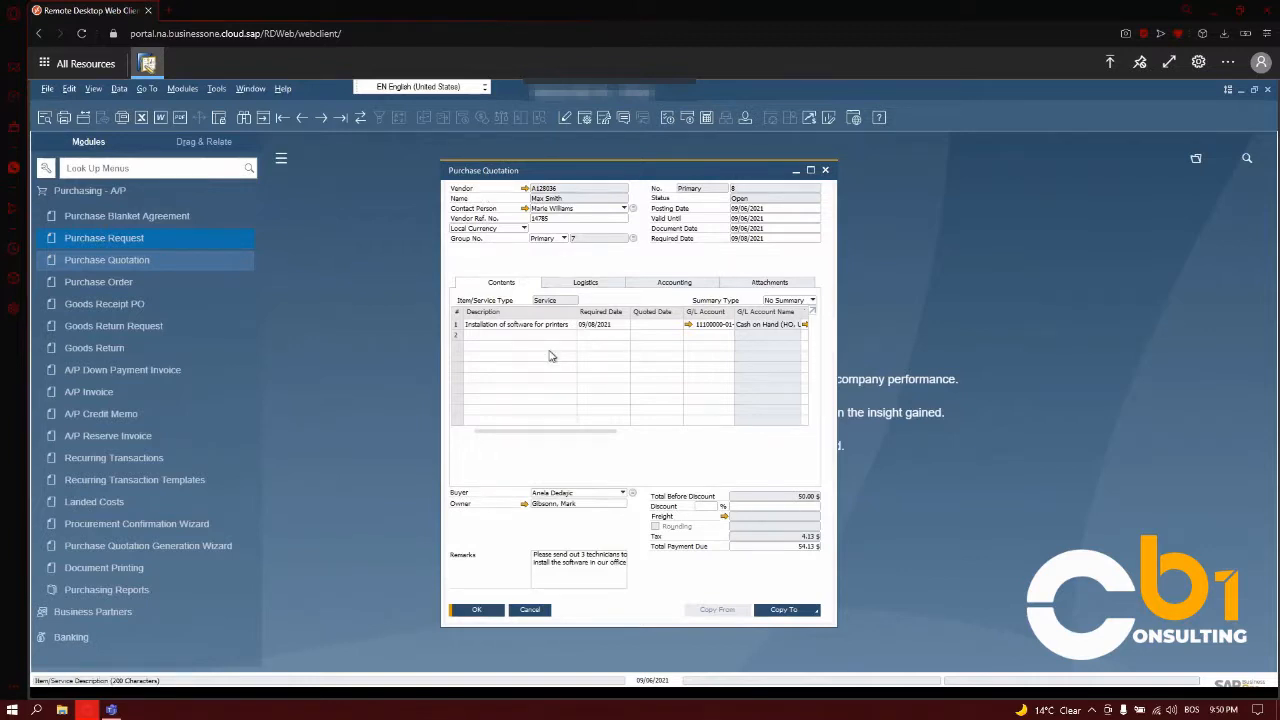
{"action": "left_click", "coordinate": [494, 611]}
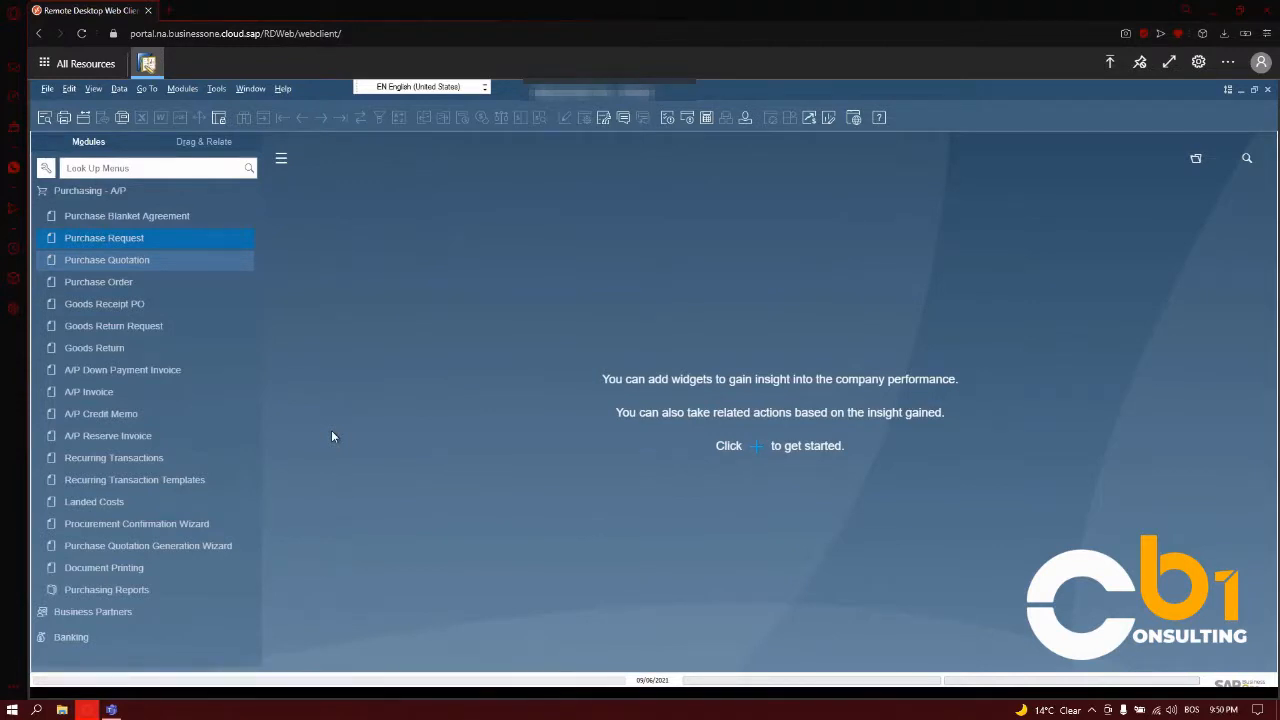
- Start a purchase order for the second vendor in the business partner list with Vendor Ref. No. 8975
{"action": "left_click", "coordinate": [134, 284]}
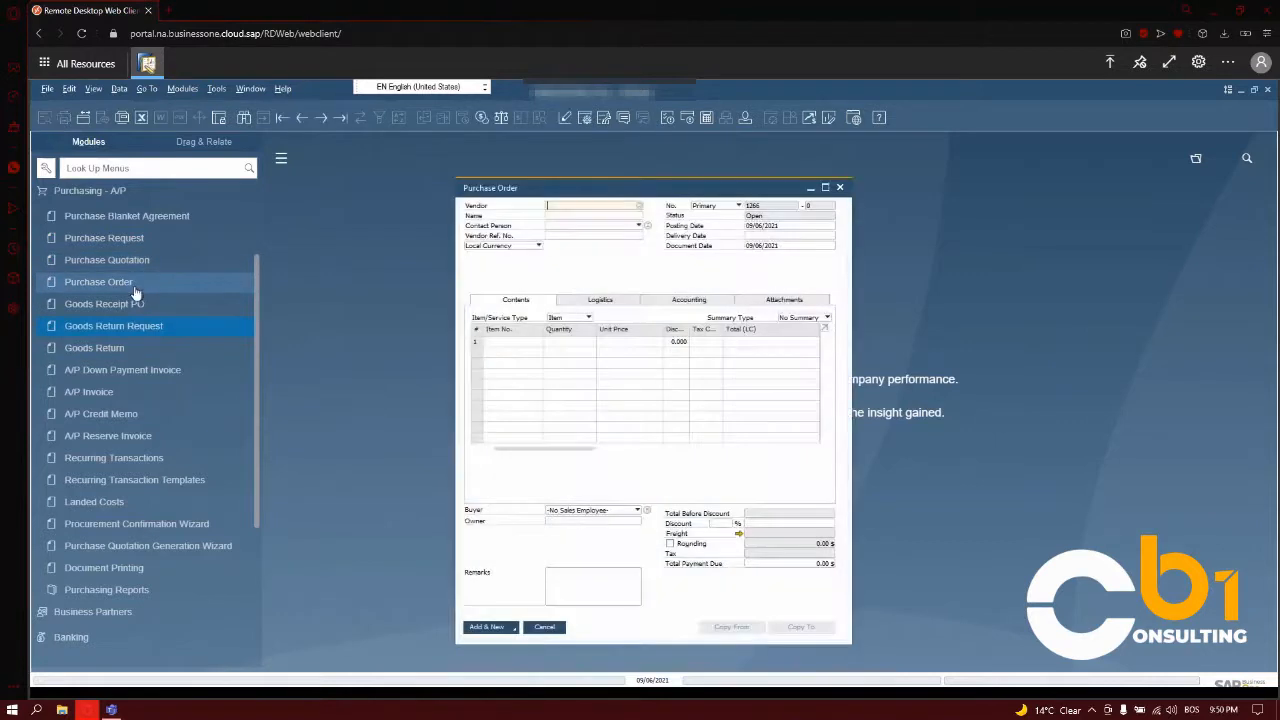
{"action": "left_click", "coordinate": [640, 207]}
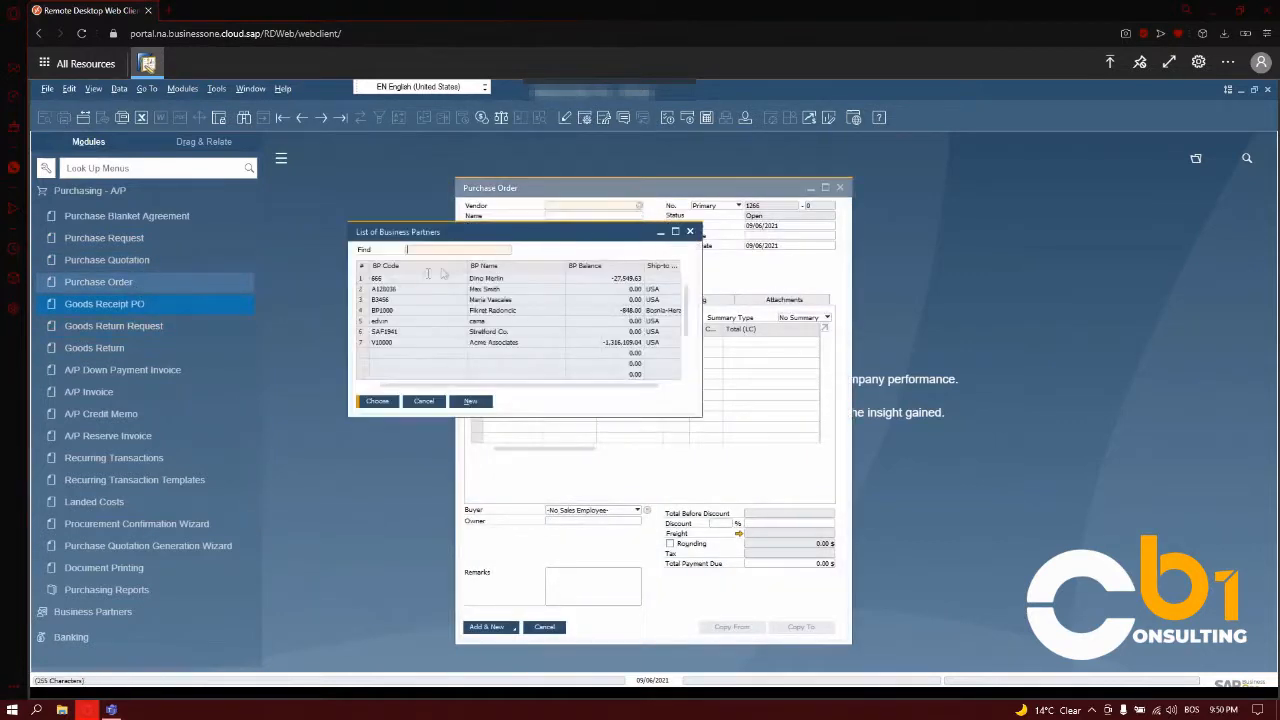
{"action": "double_click", "coordinate": [477, 288]}
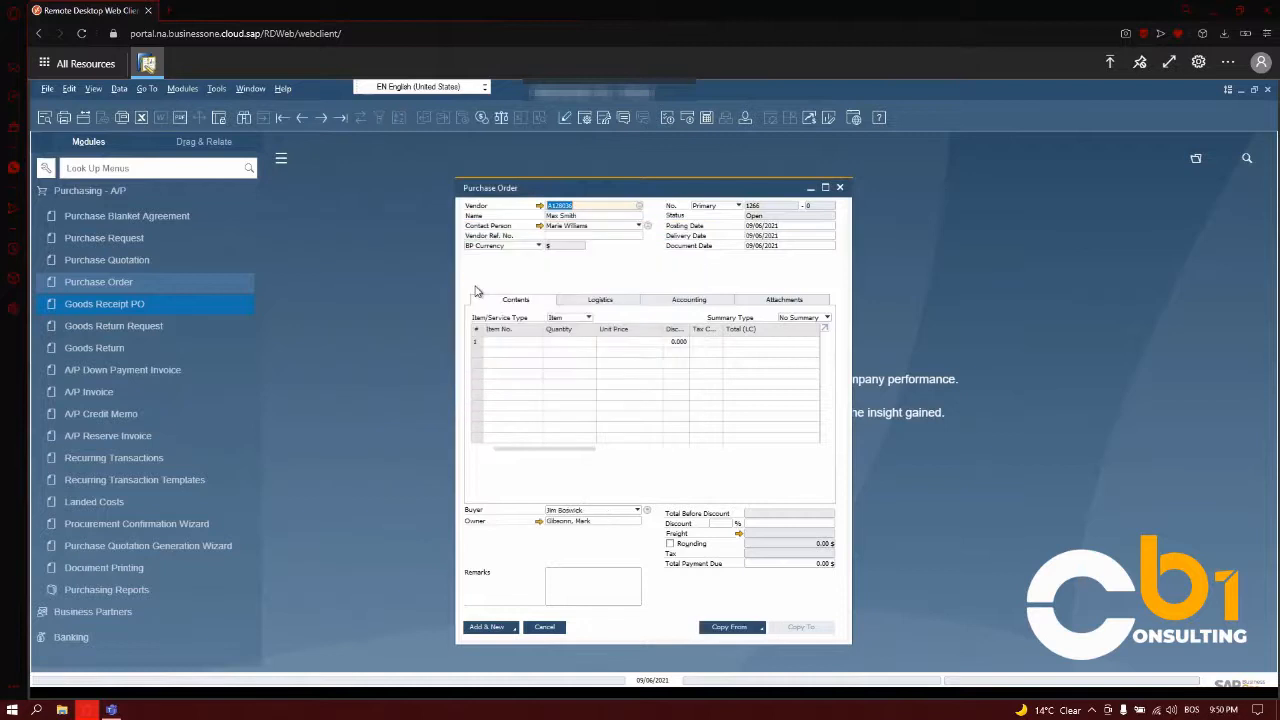
{"action": "left_click", "coordinate": [606, 235]}
{"action": "type", "text": "8975"}
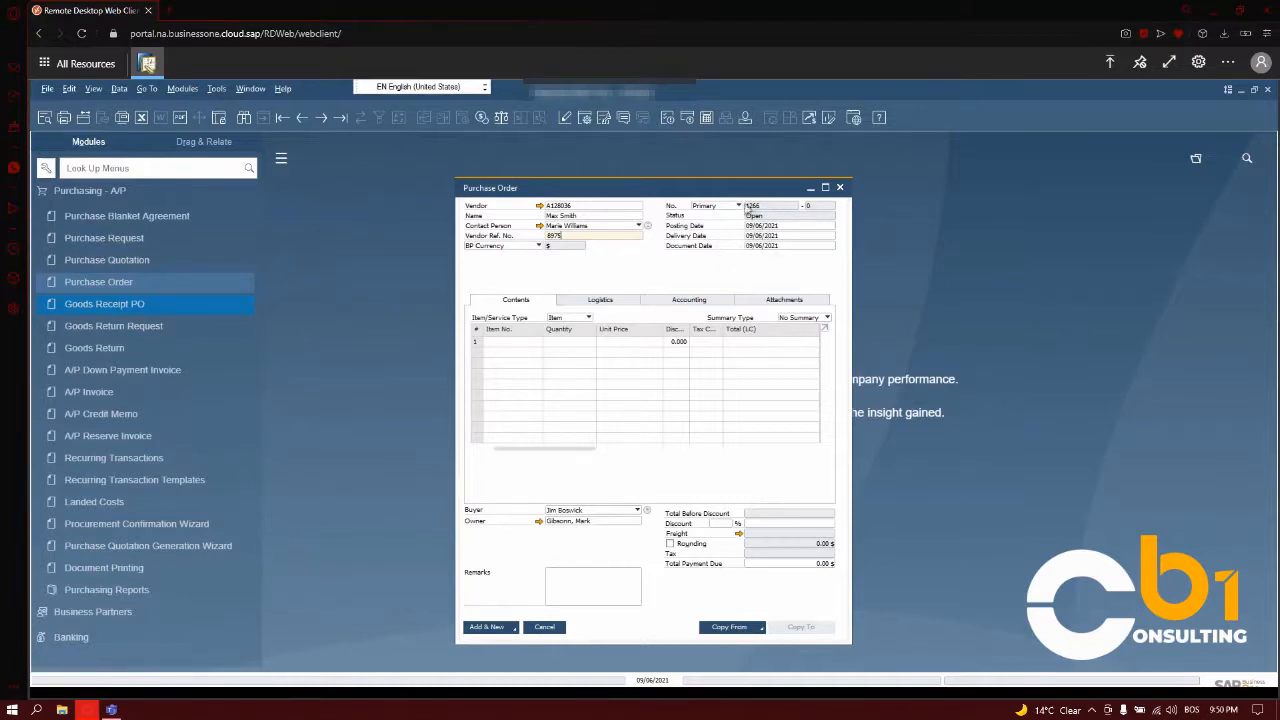
{"action": "left_click", "coordinate": [762, 228]}
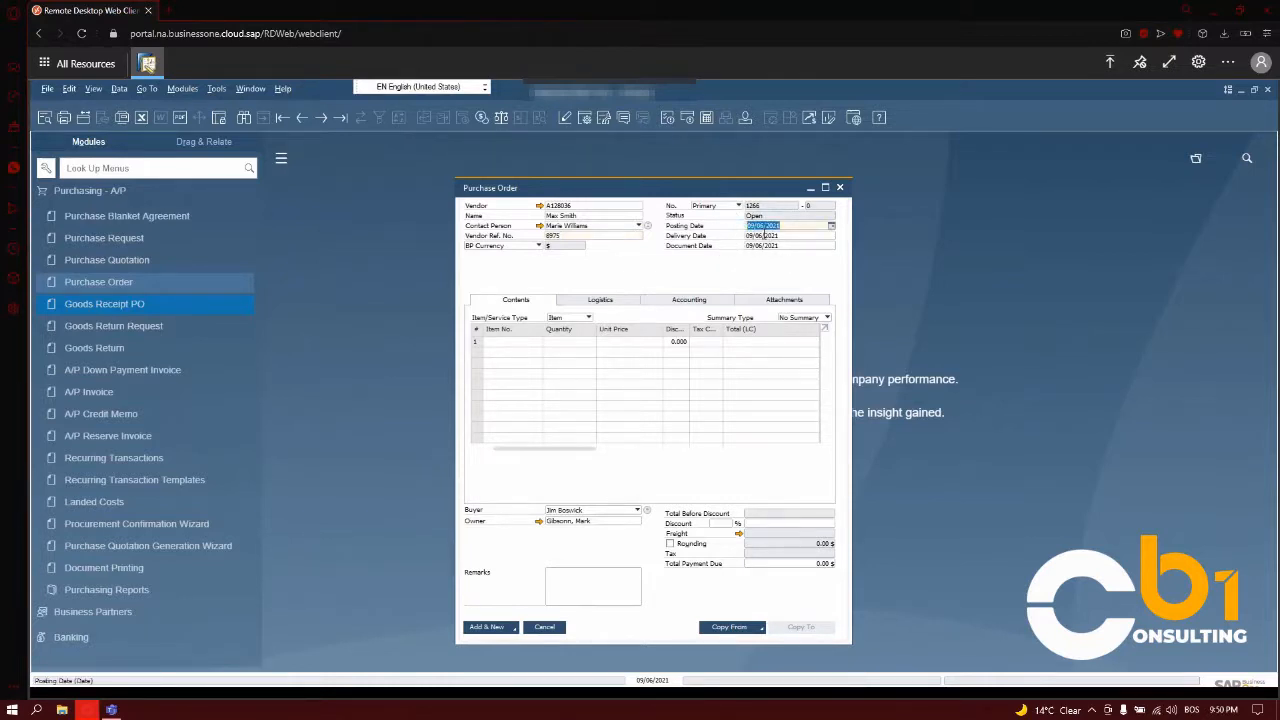
{"action": "left_click", "coordinate": [758, 247]}
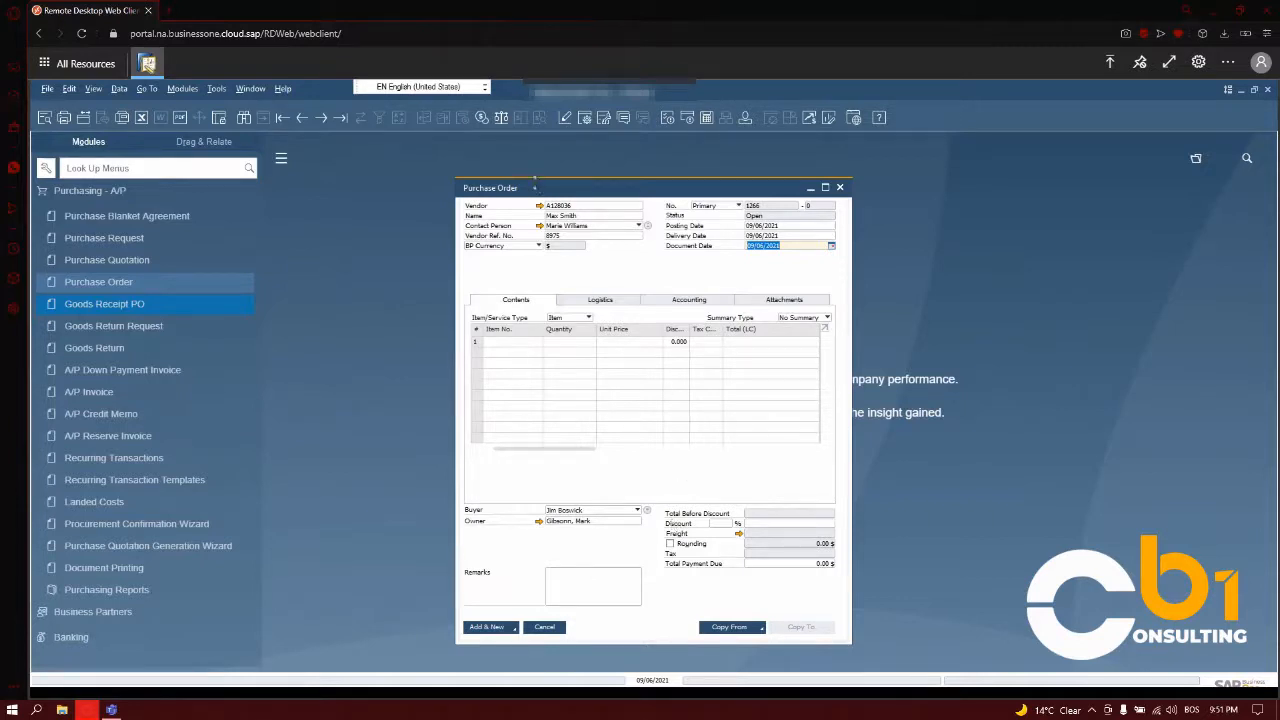
- Copy the vendor's listed purchase quotation into the order, closing others in its group and drawing all data at the current exchange rate
{"action": "left_click_drag", "start_coordinate": [537, 187], "coordinate": [536, 178]}
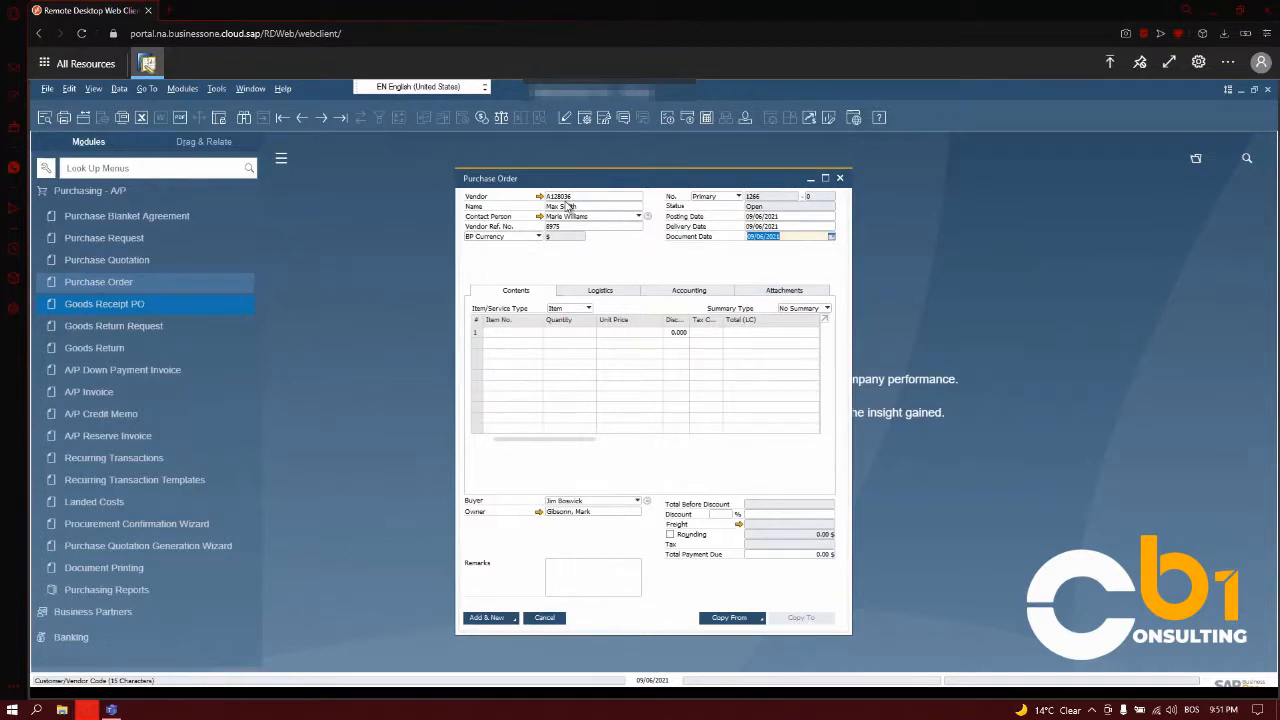
{"action": "left_click", "coordinate": [763, 619]}
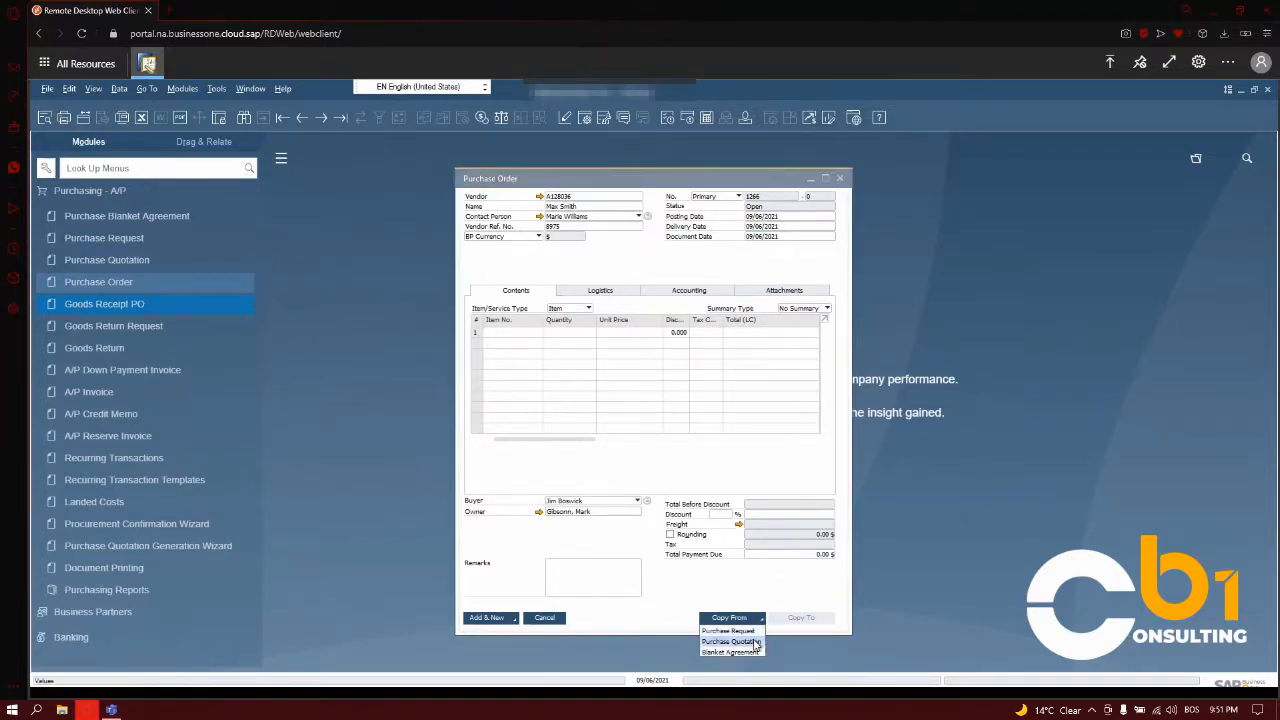
{"action": "left_click", "coordinate": [757, 643]}
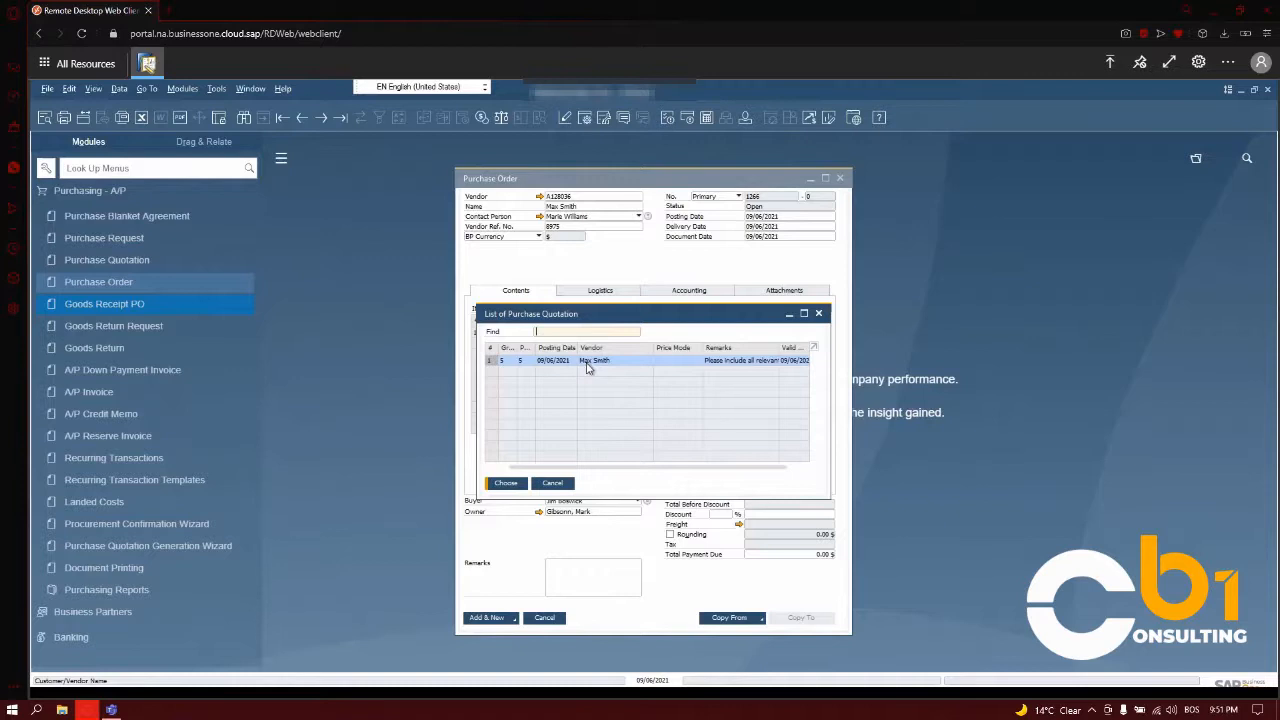
{"action": "left_click", "coordinate": [506, 484]}
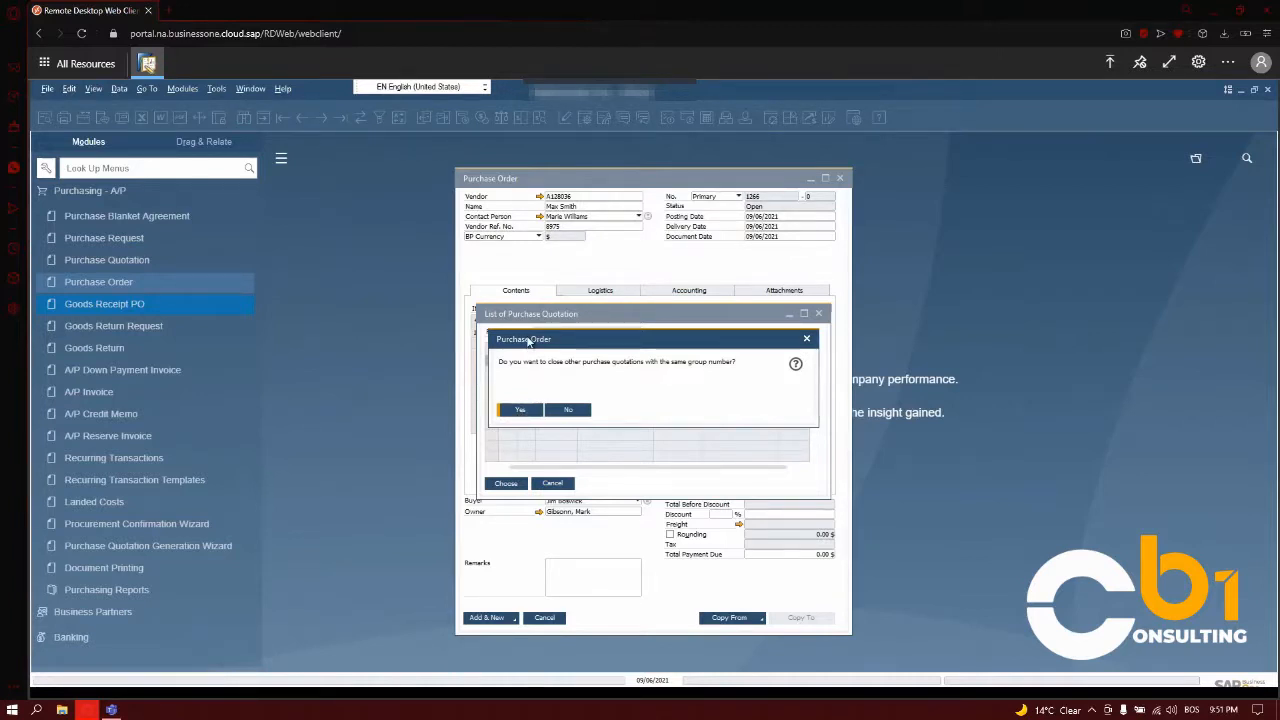
{"action": "left_click", "coordinate": [518, 412]}
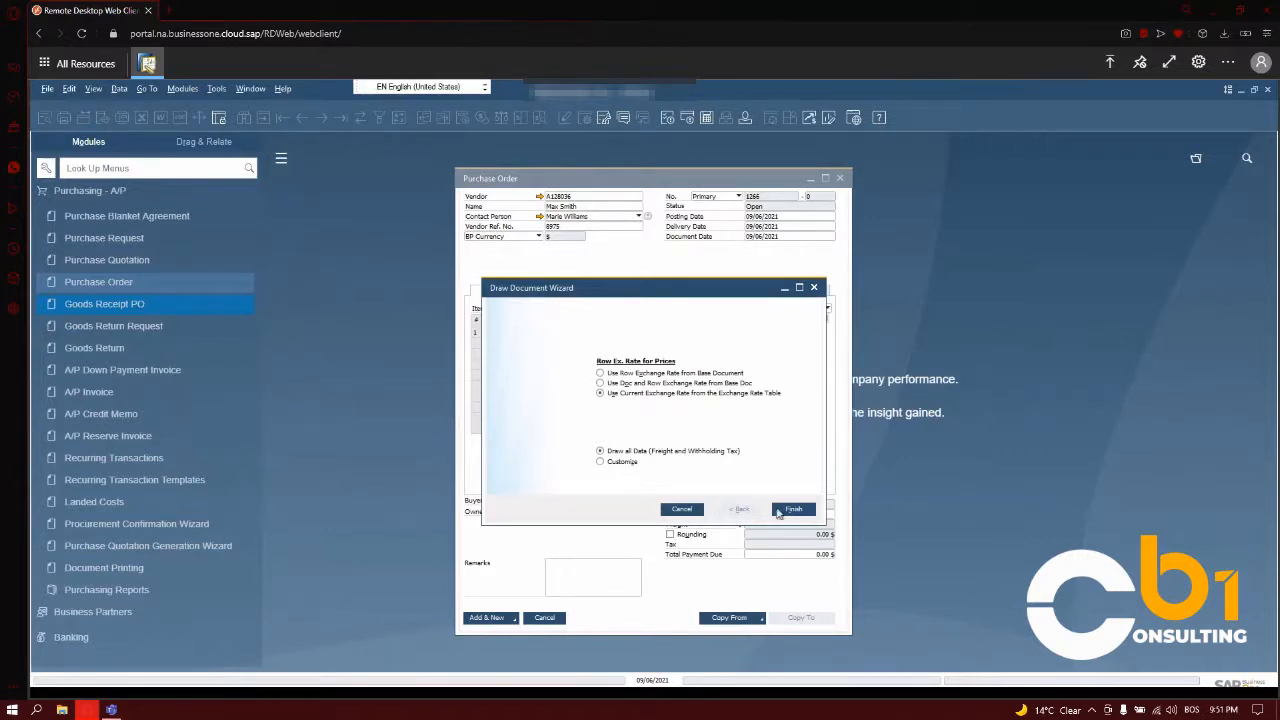
{"action": "left_click", "coordinate": [791, 510]}
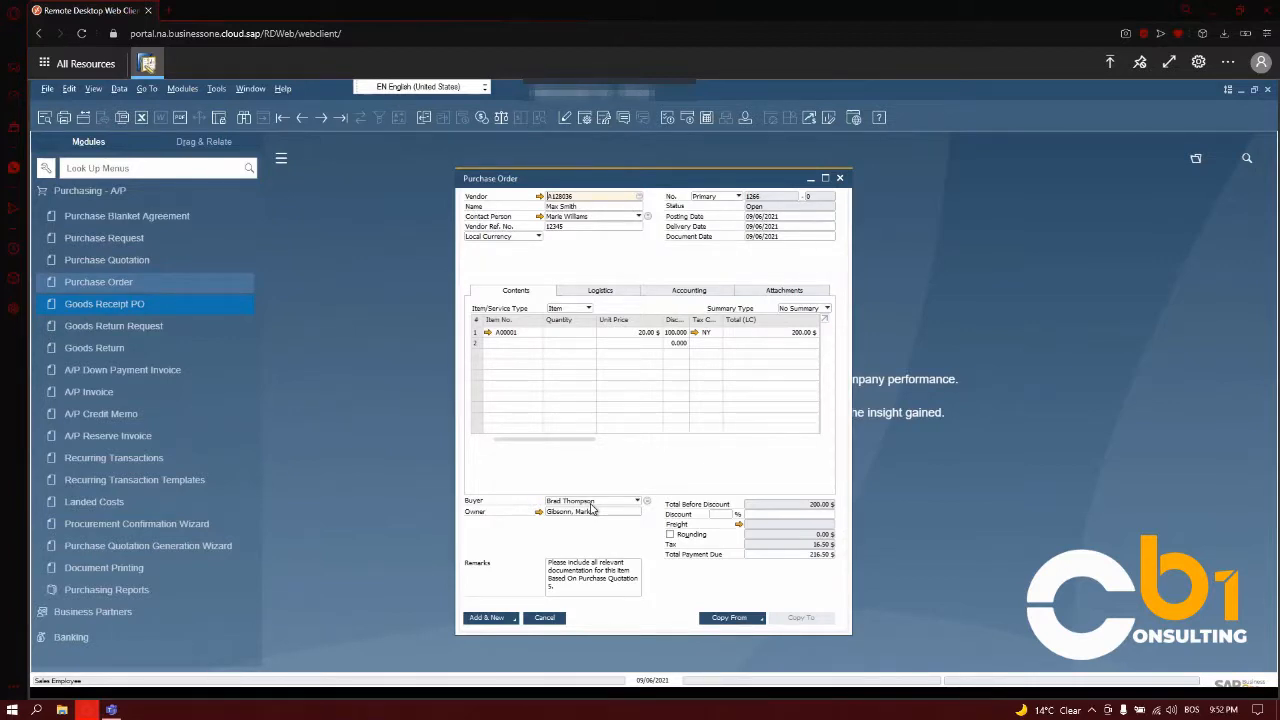
- Review the remarks copied from the quotation and add the purchase order
{"action": "left_click", "coordinate": [558, 587]}
{"action": "left_click_drag", "start_coordinate": [549, 563], "coordinate": [558, 589]}
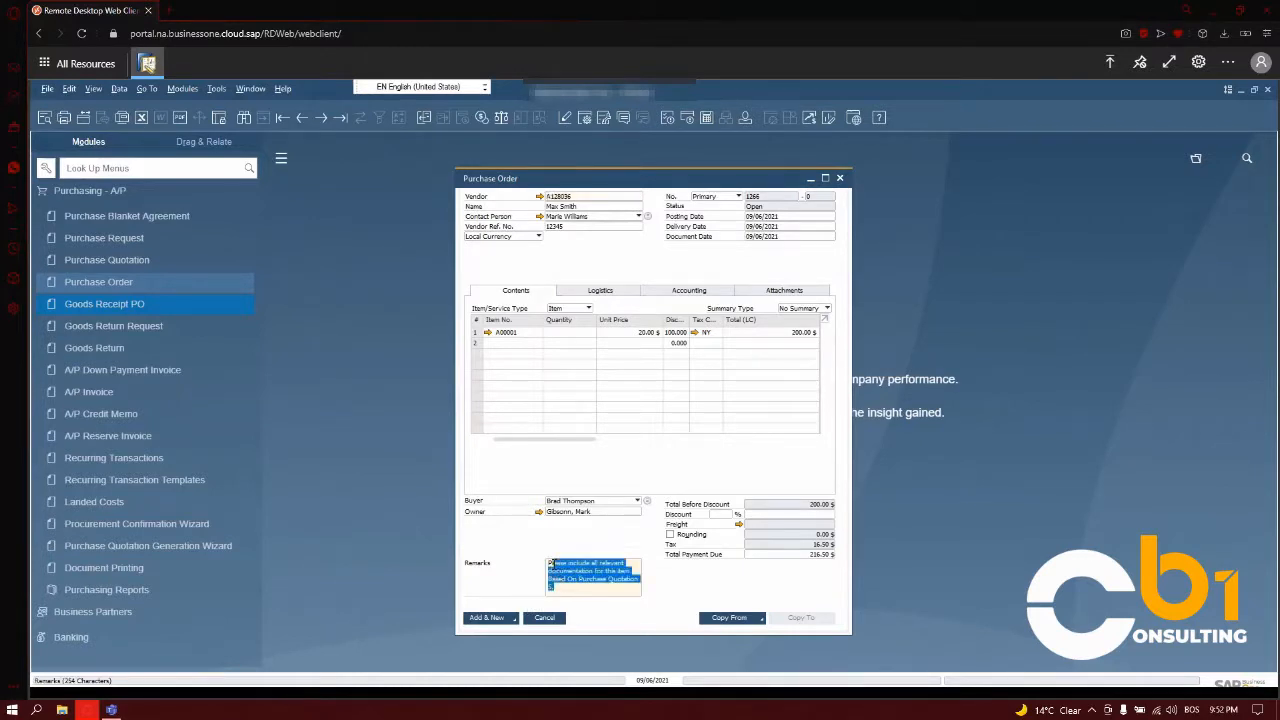
{"action": "left_click", "coordinate": [558, 589]}
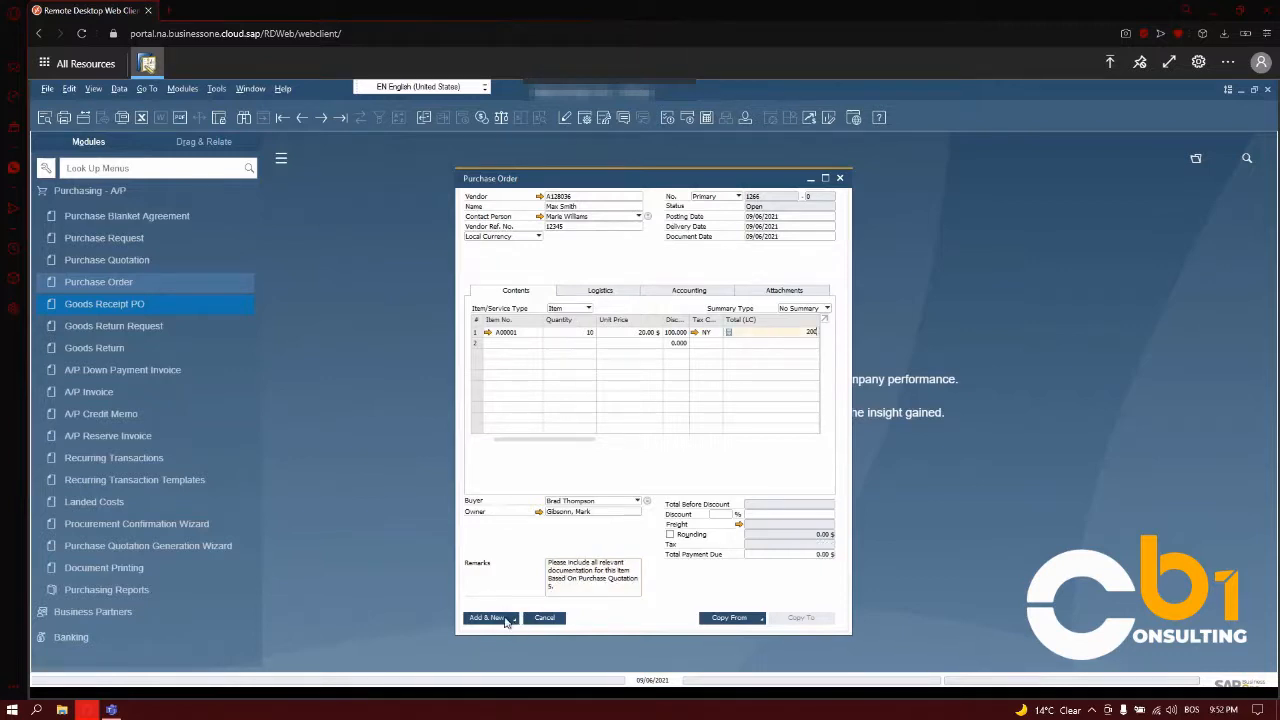
{"action": "left_click", "coordinate": [505, 621]}
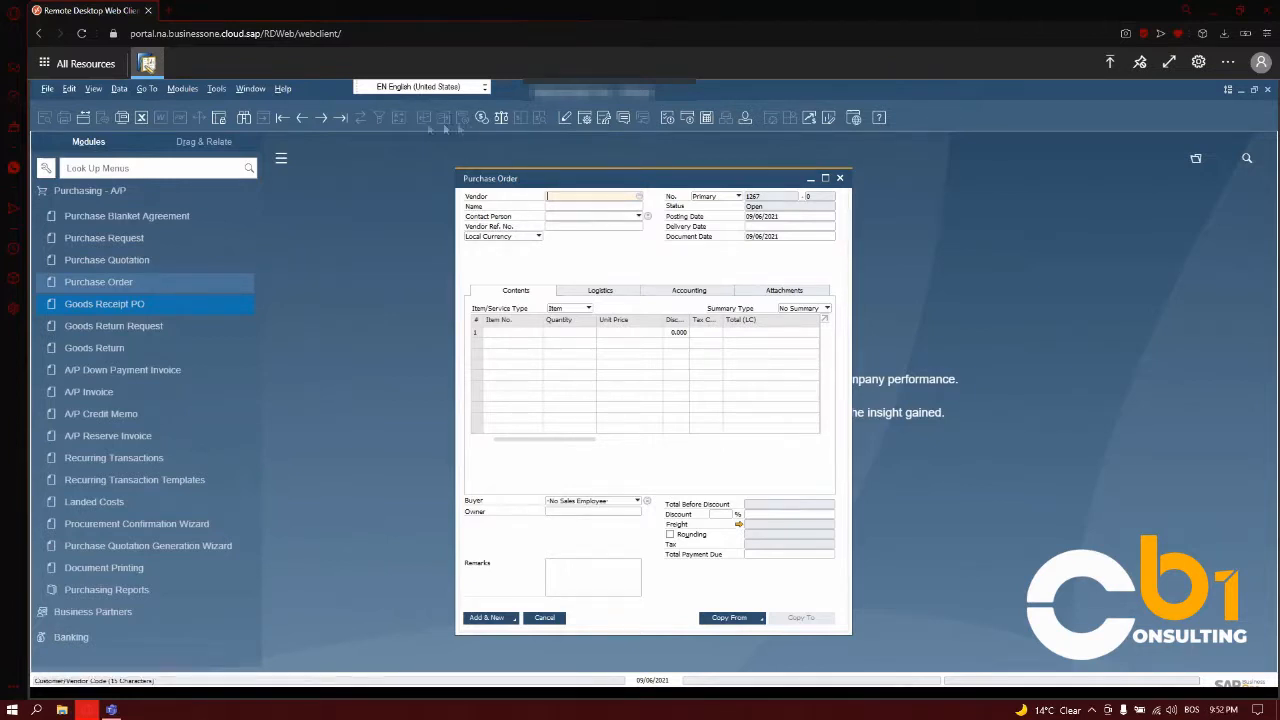
- Open the newly added purchase order and examine its logistics, accounting and attachment details
{"action": "left_click", "coordinate": [341, 118]}
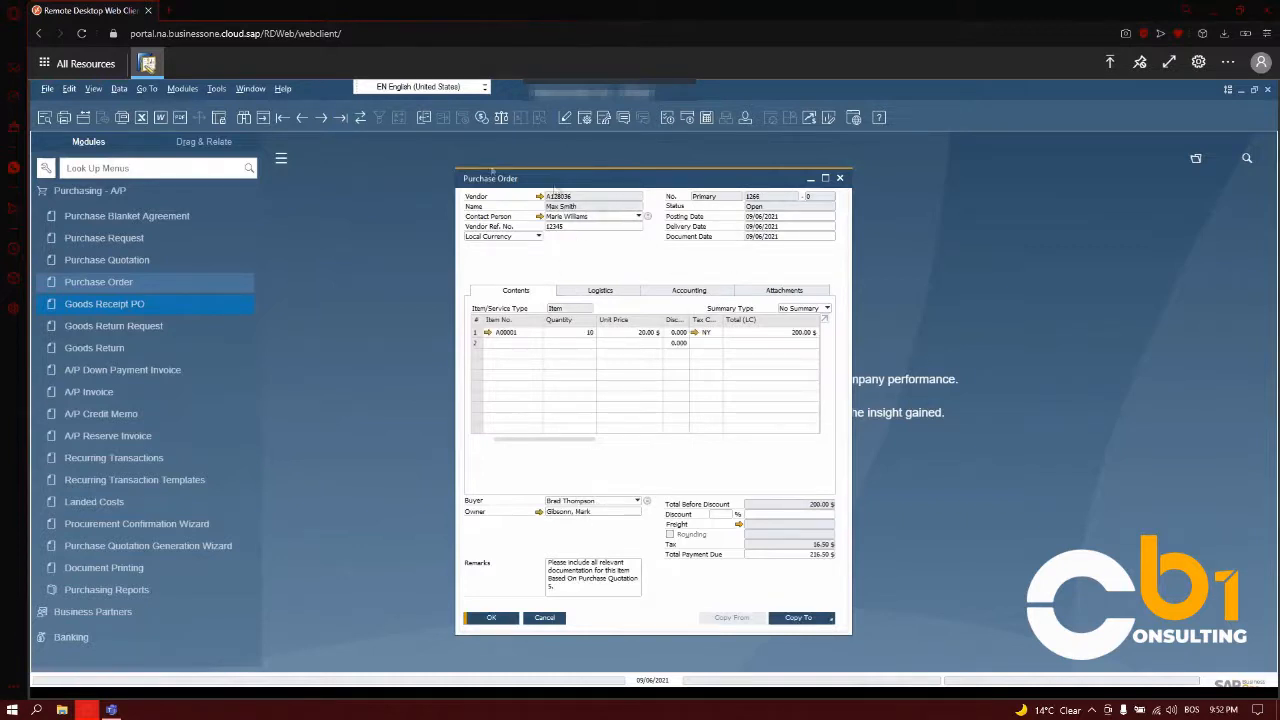
{"action": "left_click", "coordinate": [602, 290]}
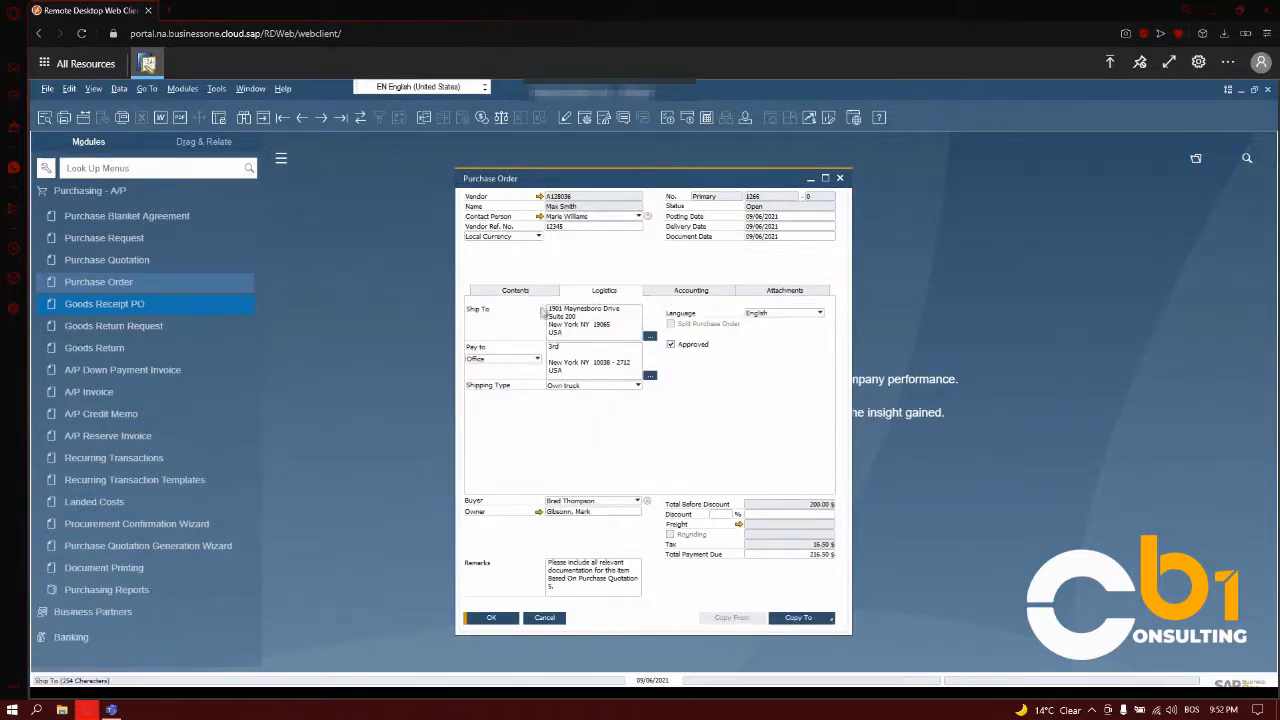
{"action": "left_click", "coordinate": [666, 292]}
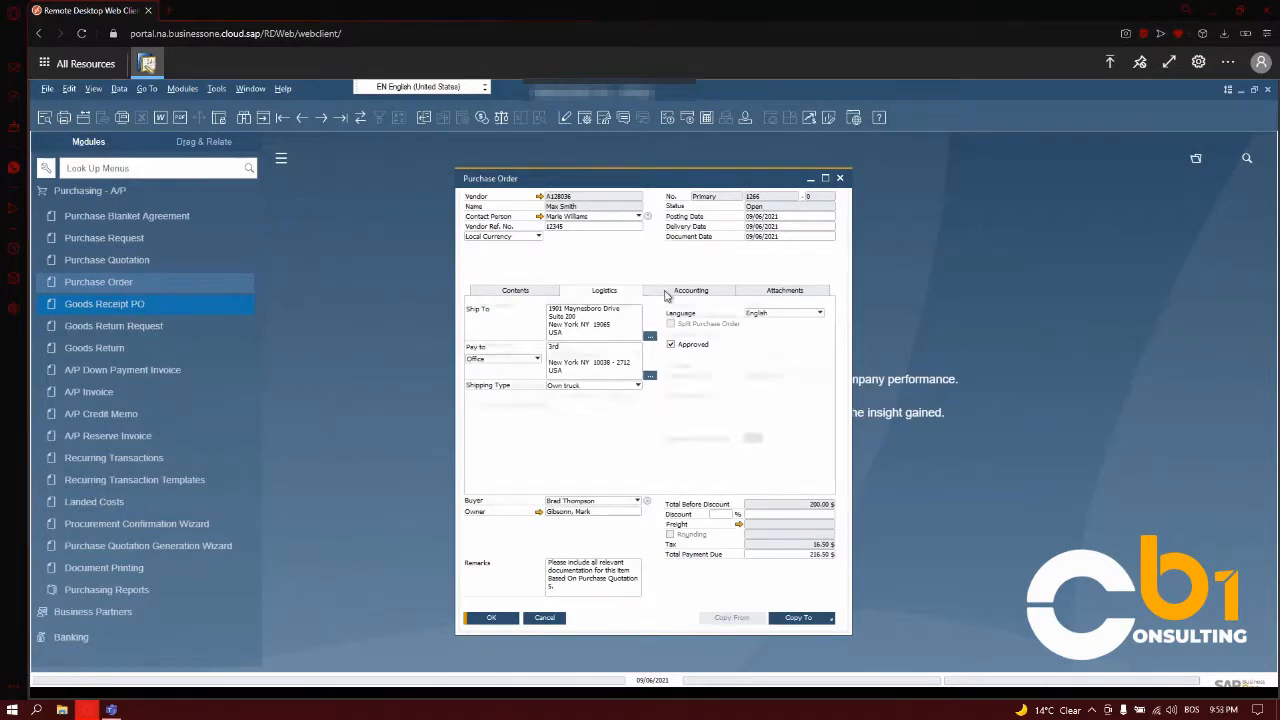
{"action": "left_click", "coordinate": [801, 293]}
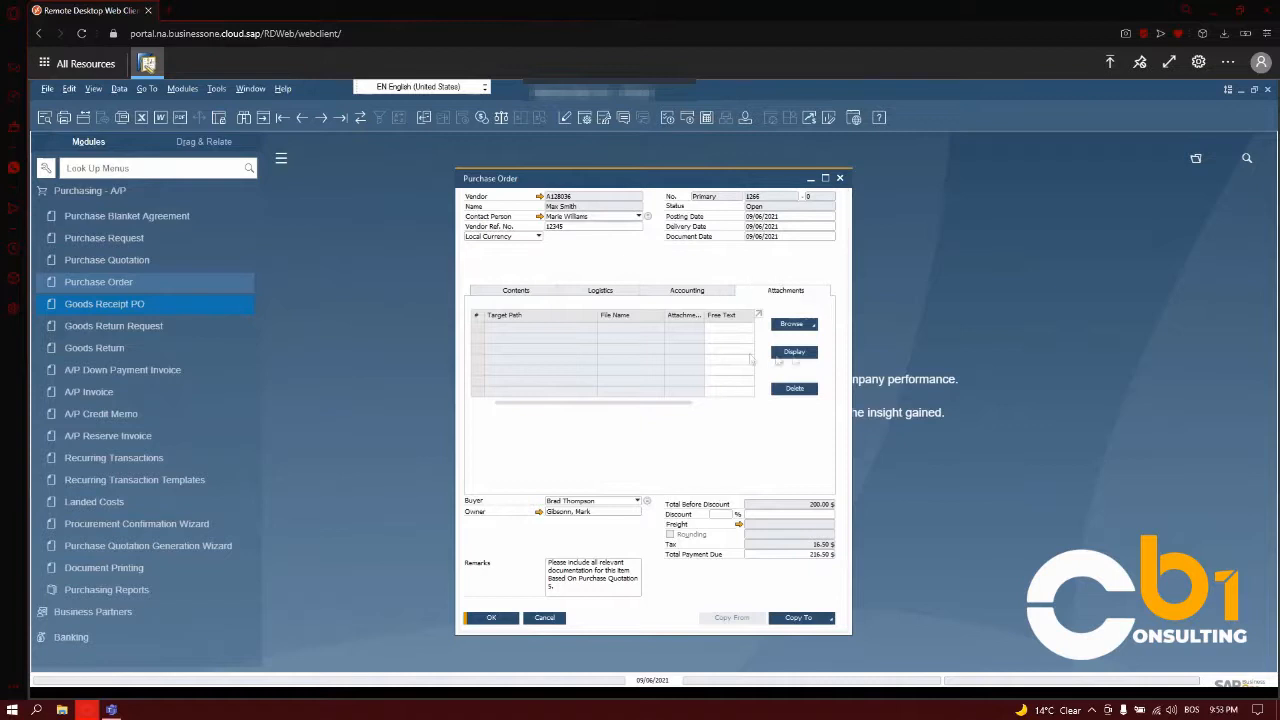
{"action": "left_click", "coordinate": [522, 296]}
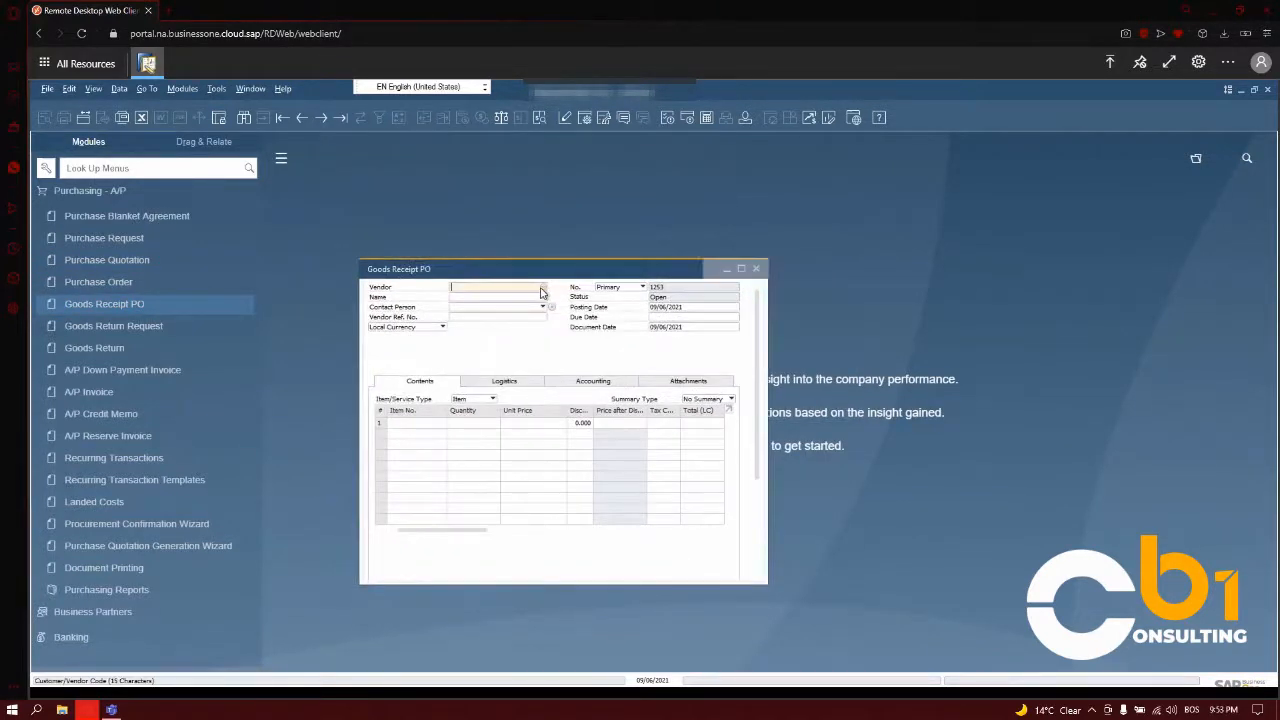
- Assign the second listed business partner as the goods receipt PO's vendor and set Vendor Ref. No. to 12345
{"action": "left_click", "coordinate": [543, 287]}
{"action": "double_click", "coordinate": [476, 290]}
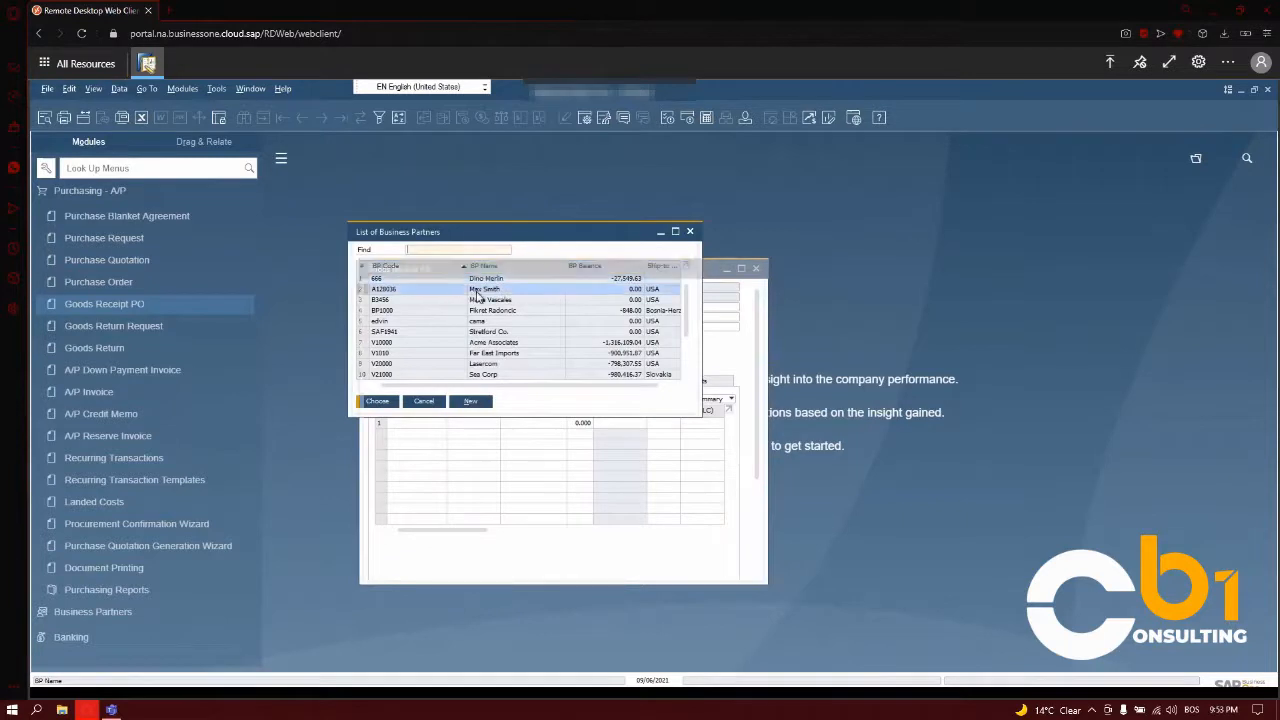
{"action": "left_click", "coordinate": [507, 313]}
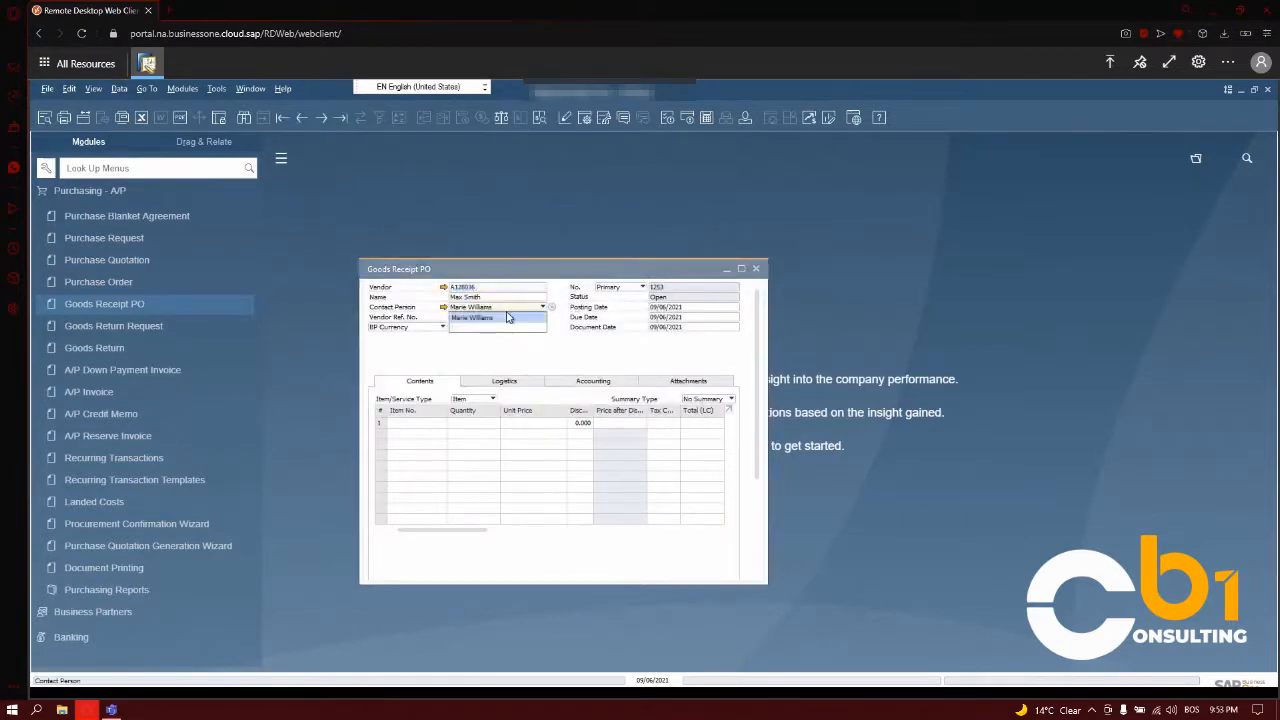
{"action": "left_click", "coordinate": [507, 317]}
{"action": "left_click", "coordinate": [502, 318]}
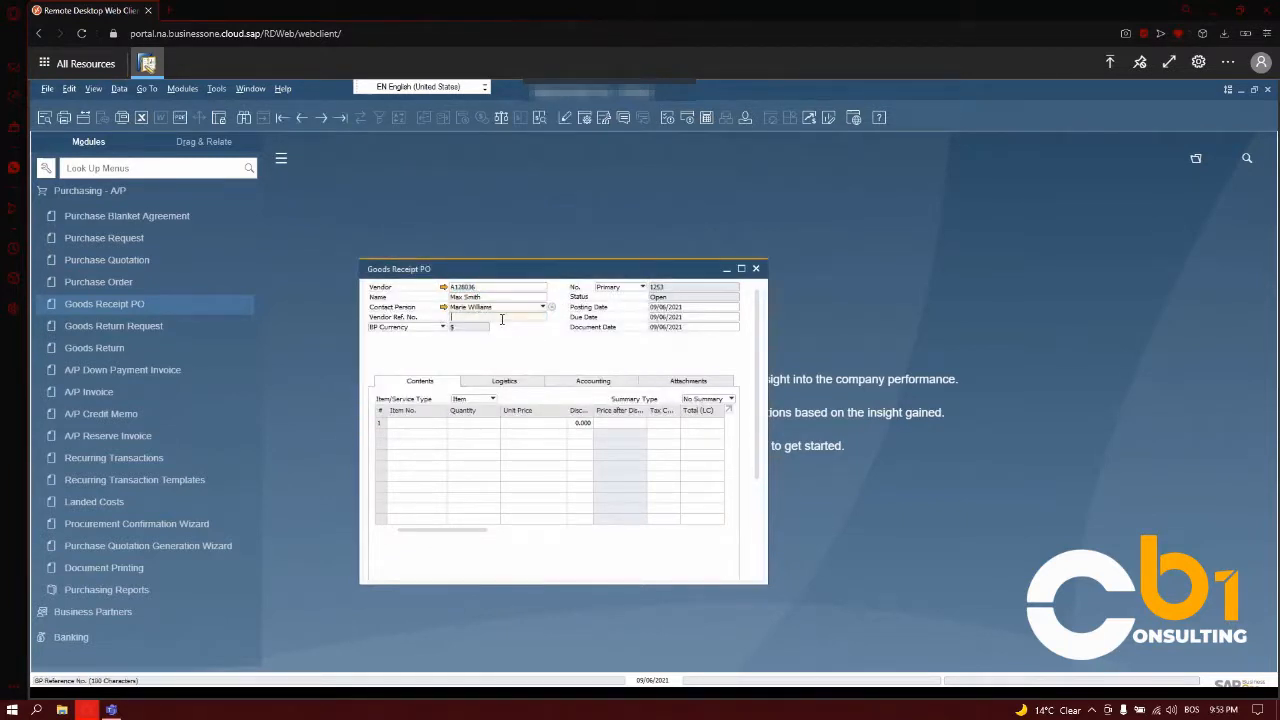
{"action": "type", "text": "12345"}
- Copy the vendor's listed purchase order into the goods receipt PO, drawing all data at the current exchange rate
{"action": "left_click_drag", "start_coordinate": [762, 415], "coordinate": [759, 558]}
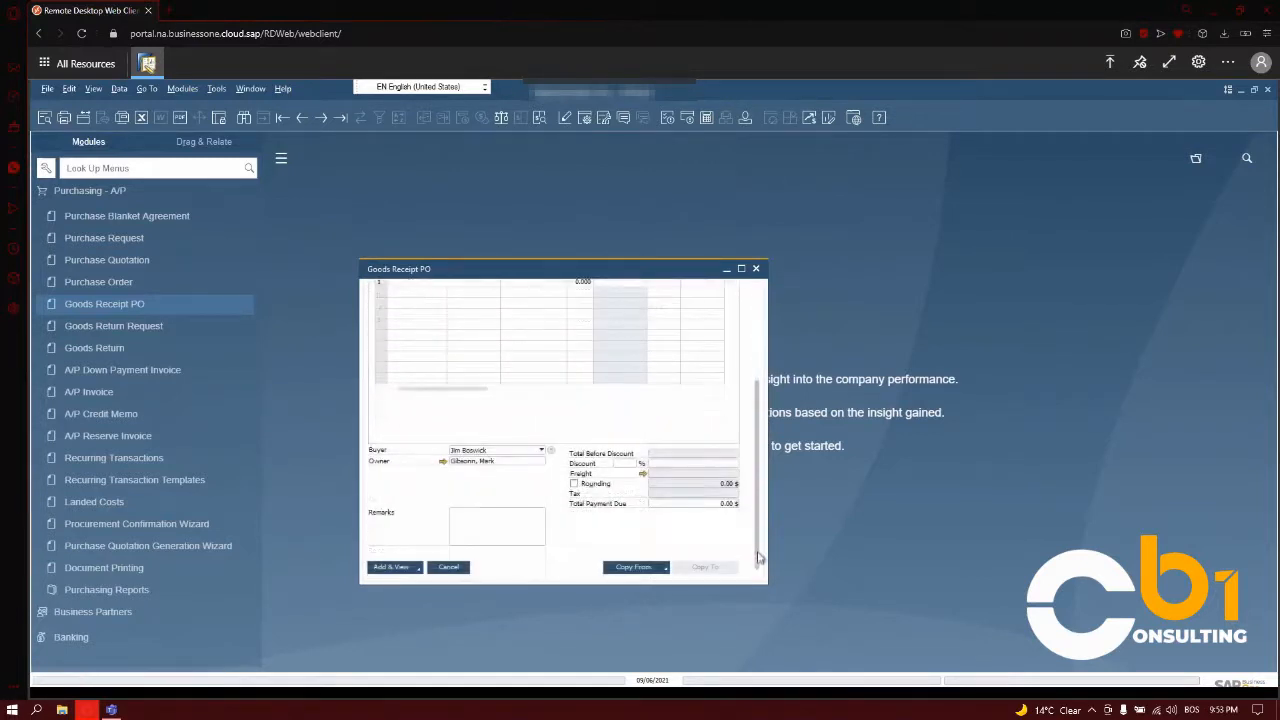
{"action": "left_click", "coordinate": [665, 567]}
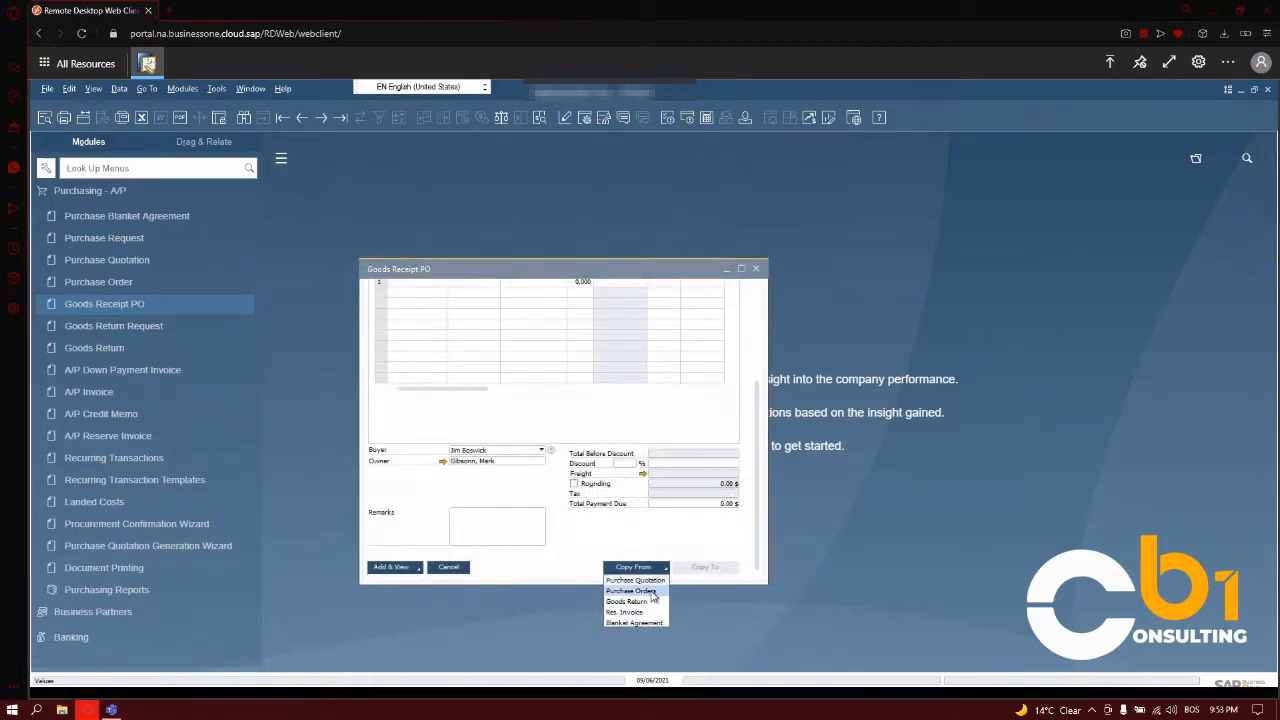
{"action": "left_click", "coordinate": [640, 591]}
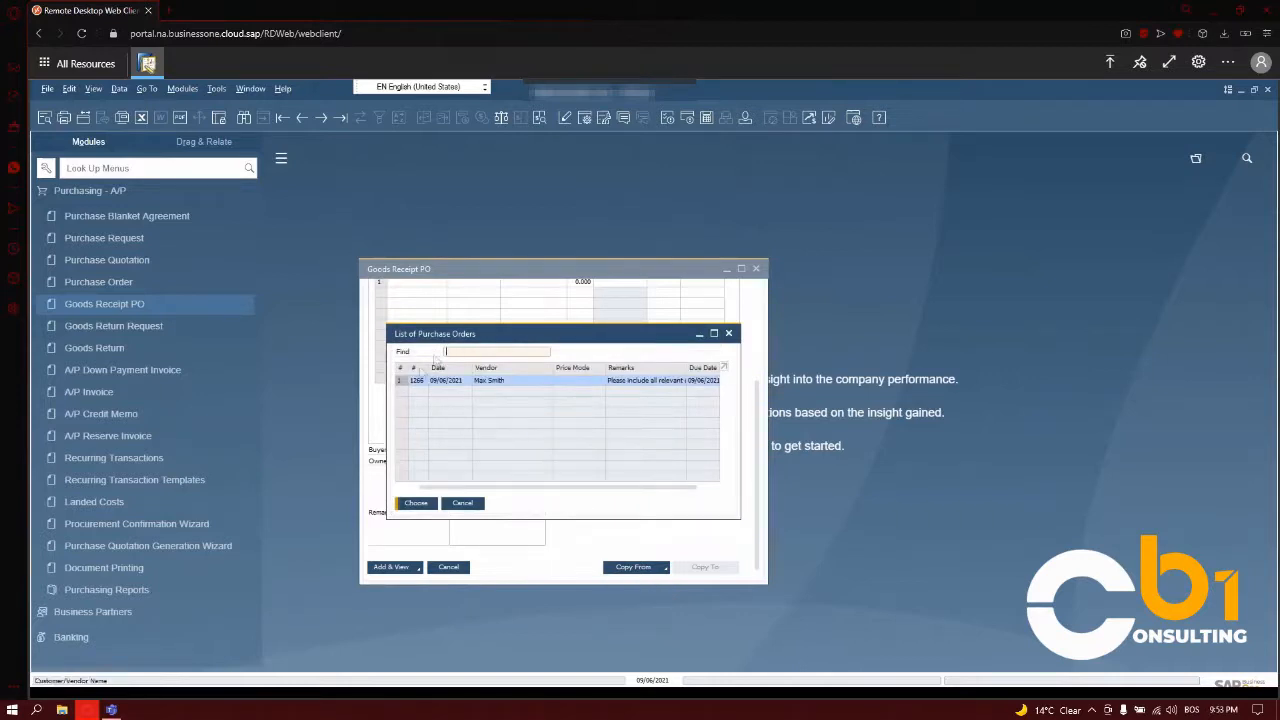
{"action": "left_click", "coordinate": [424, 503]}
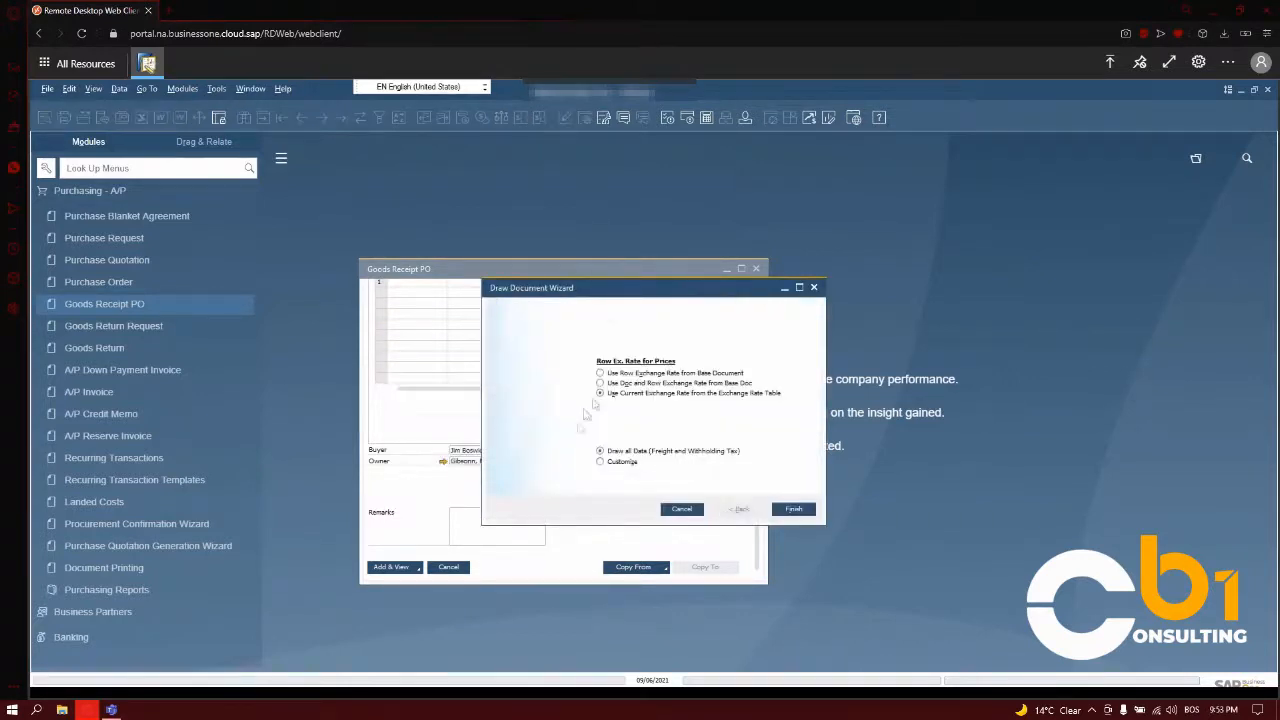
{"action": "left_click", "coordinate": [793, 510]}
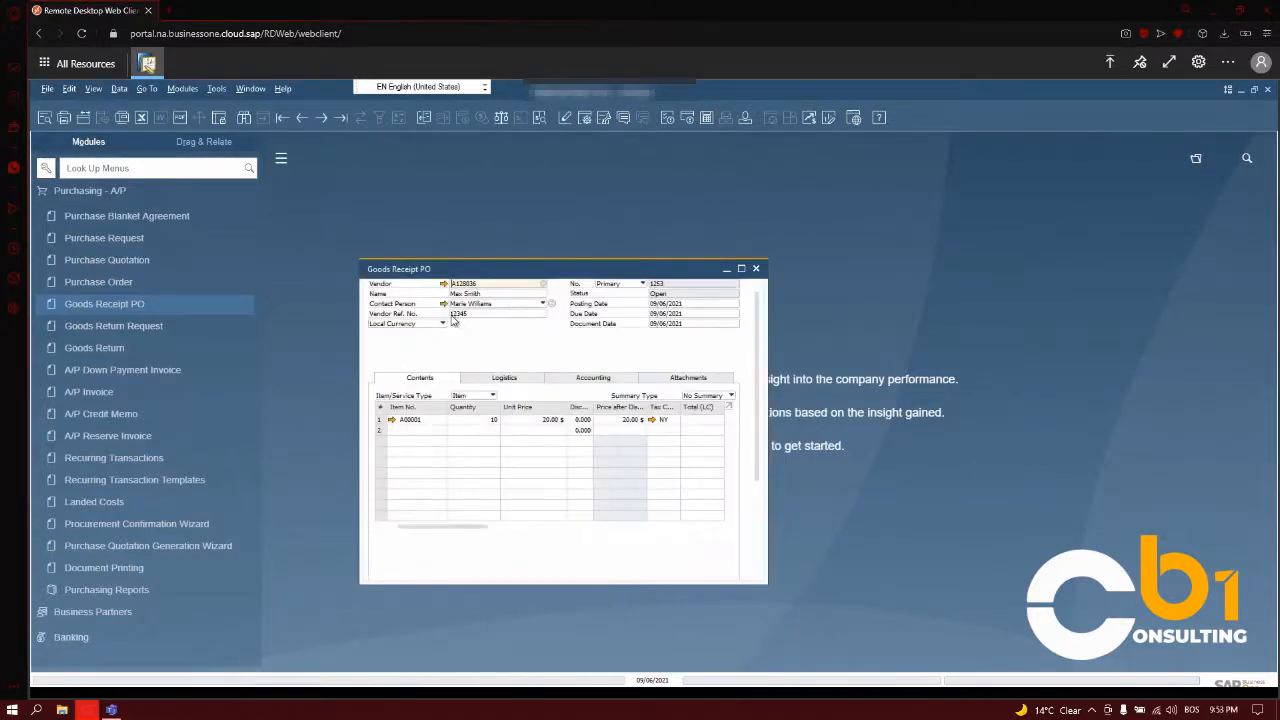
- Examine the goods receipt PO's remarks for the references to its base quotation and purchase order
{"action": "left_click_drag", "start_coordinate": [762, 350], "coordinate": [762, 452]}
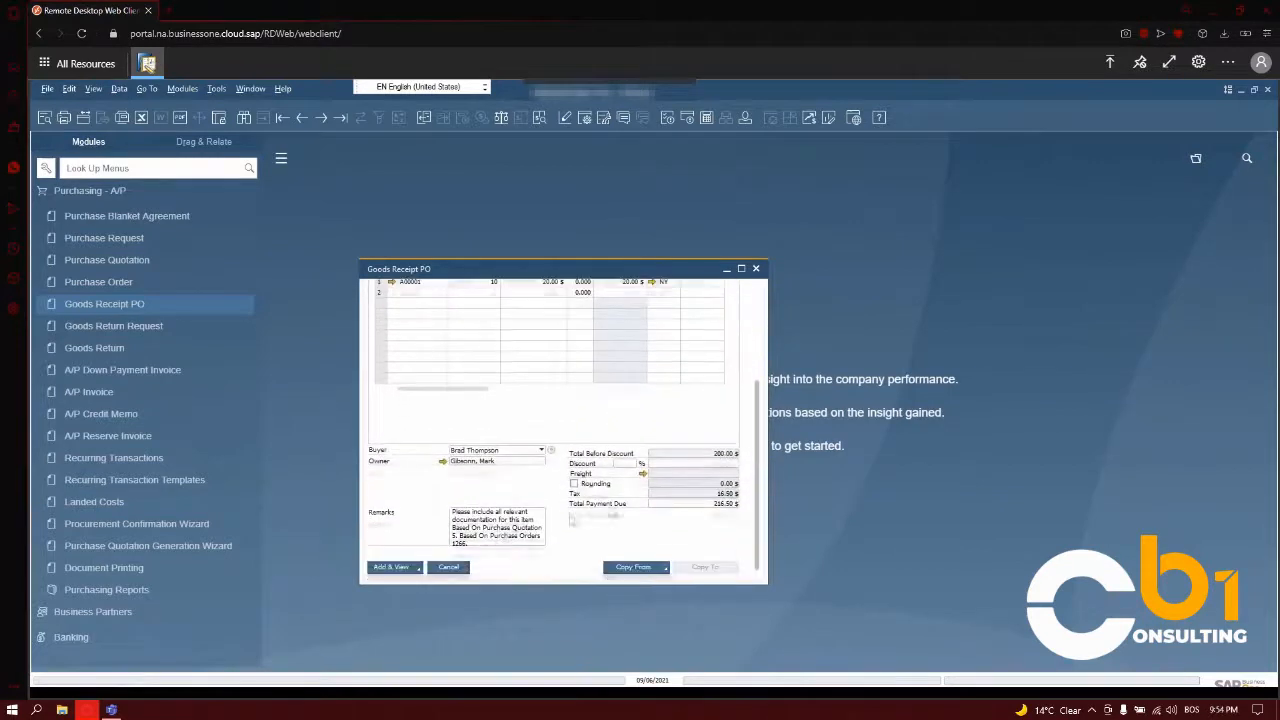
{"action": "left_click", "coordinate": [497, 528]}
{"action": "left_click_drag", "start_coordinate": [490, 512], "coordinate": [504, 571]}
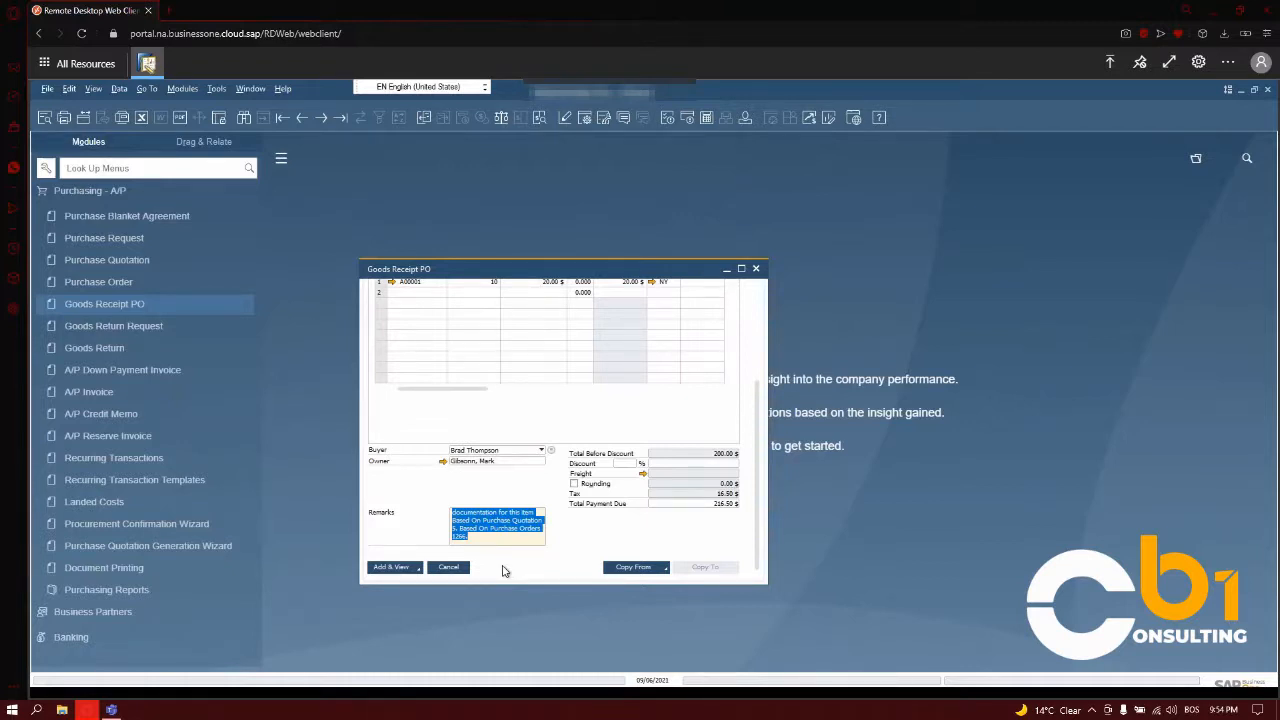
- Add the goods receipt PO with the Add & View option and accept that it cannot be changed after adding
{"action": "left_click", "coordinate": [666, 568]}
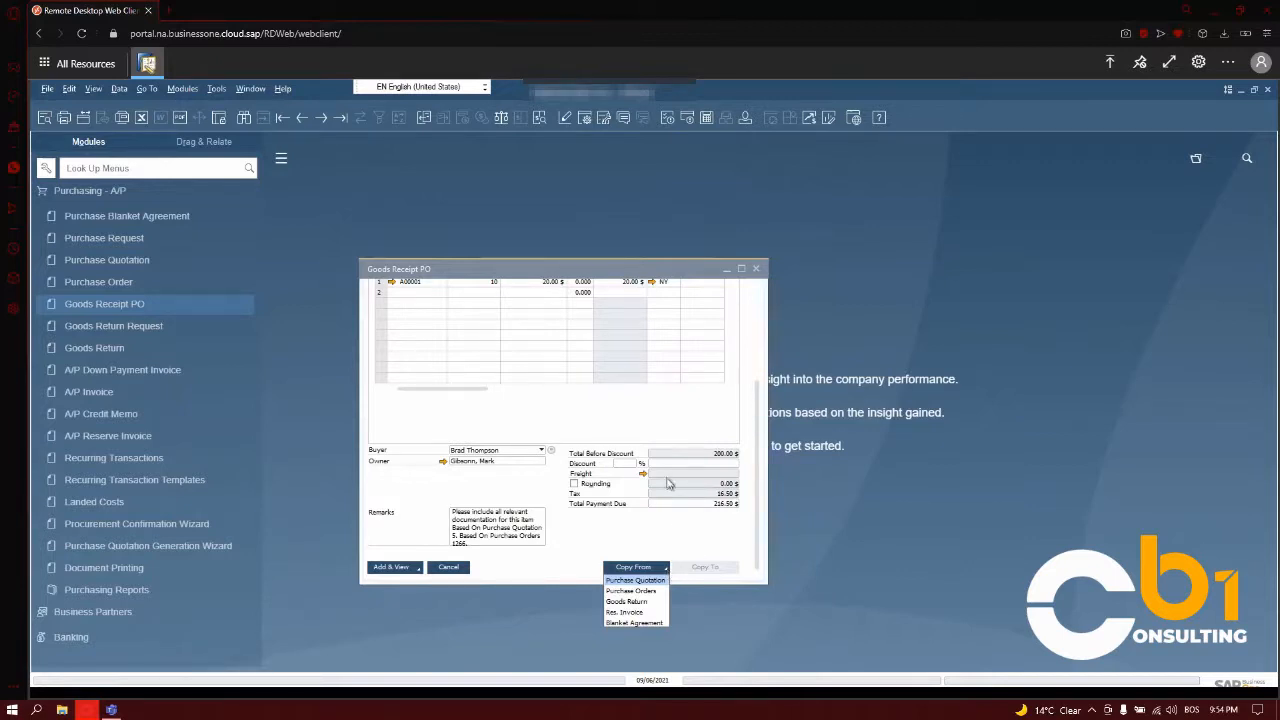
{"action": "left_click", "coordinate": [614, 427]}
{"action": "scroll", "coordinate": [615, 427], "scroll_direction": "up", "scroll_amount": 1}
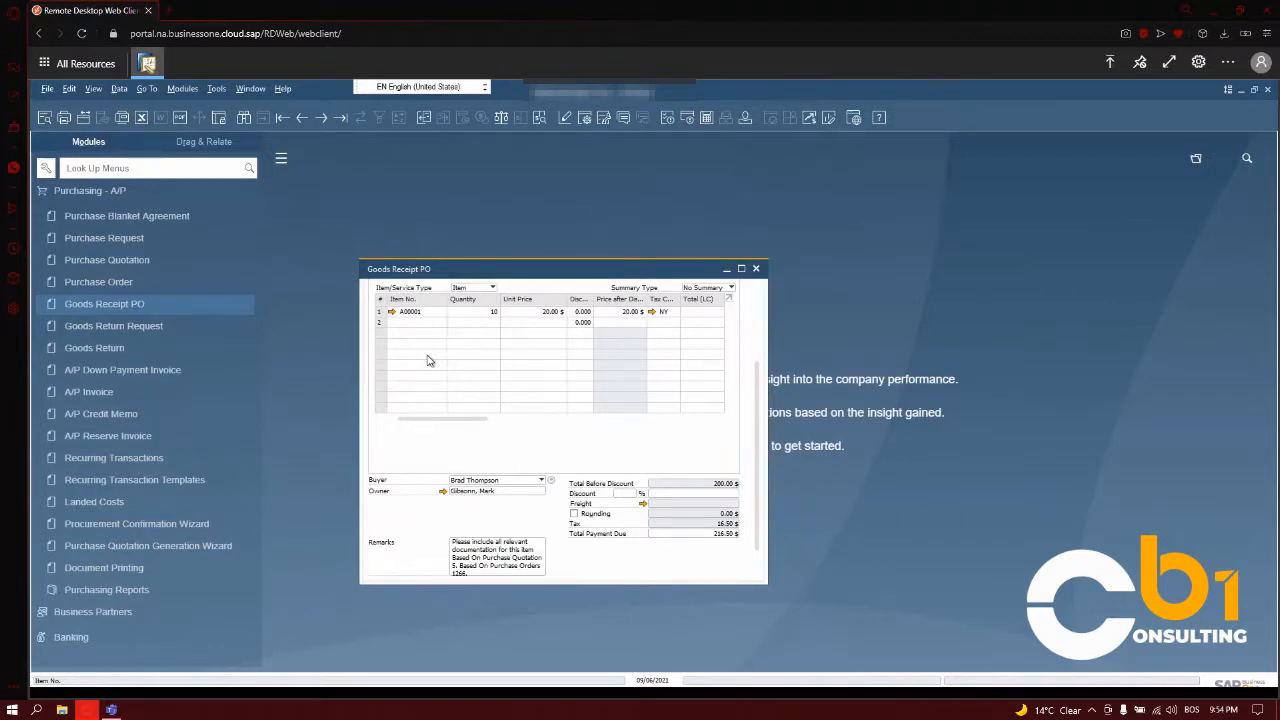
{"action": "scroll", "coordinate": [427, 360], "scroll_direction": "down", "scroll_amount": 1}
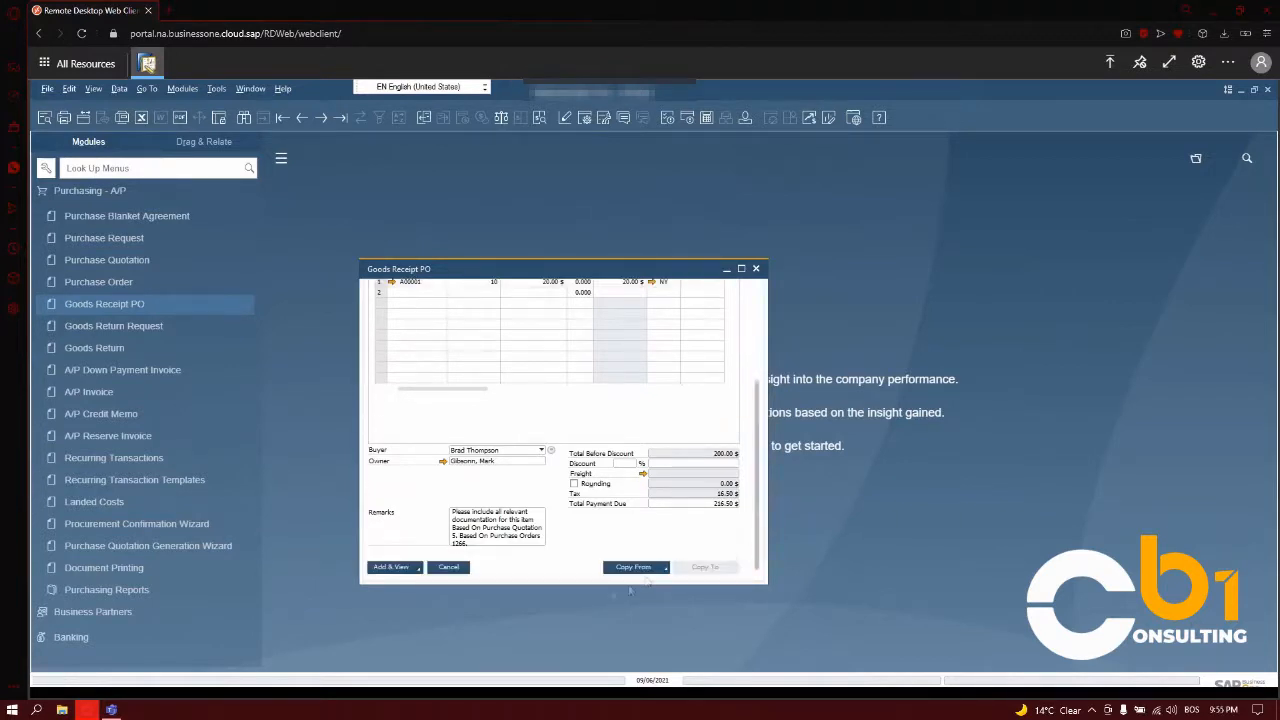
{"action": "left_click", "coordinate": [409, 572]}
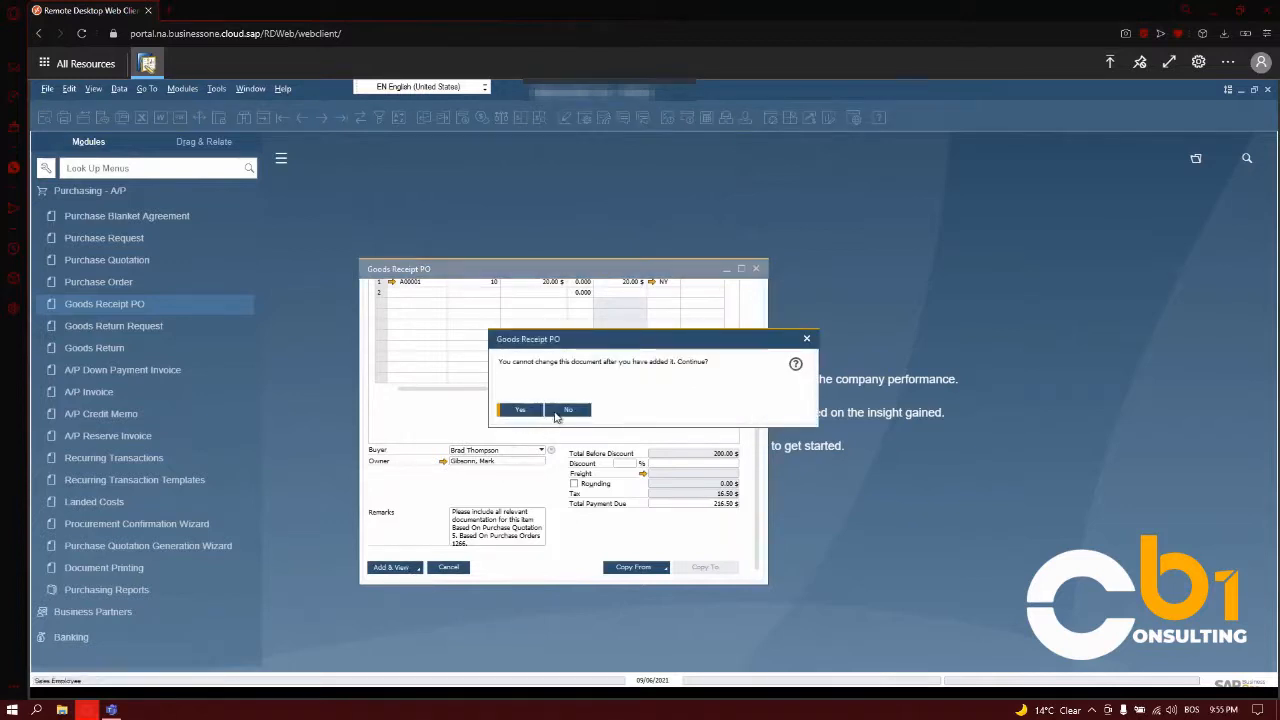
{"action": "left_click", "coordinate": [531, 410]}
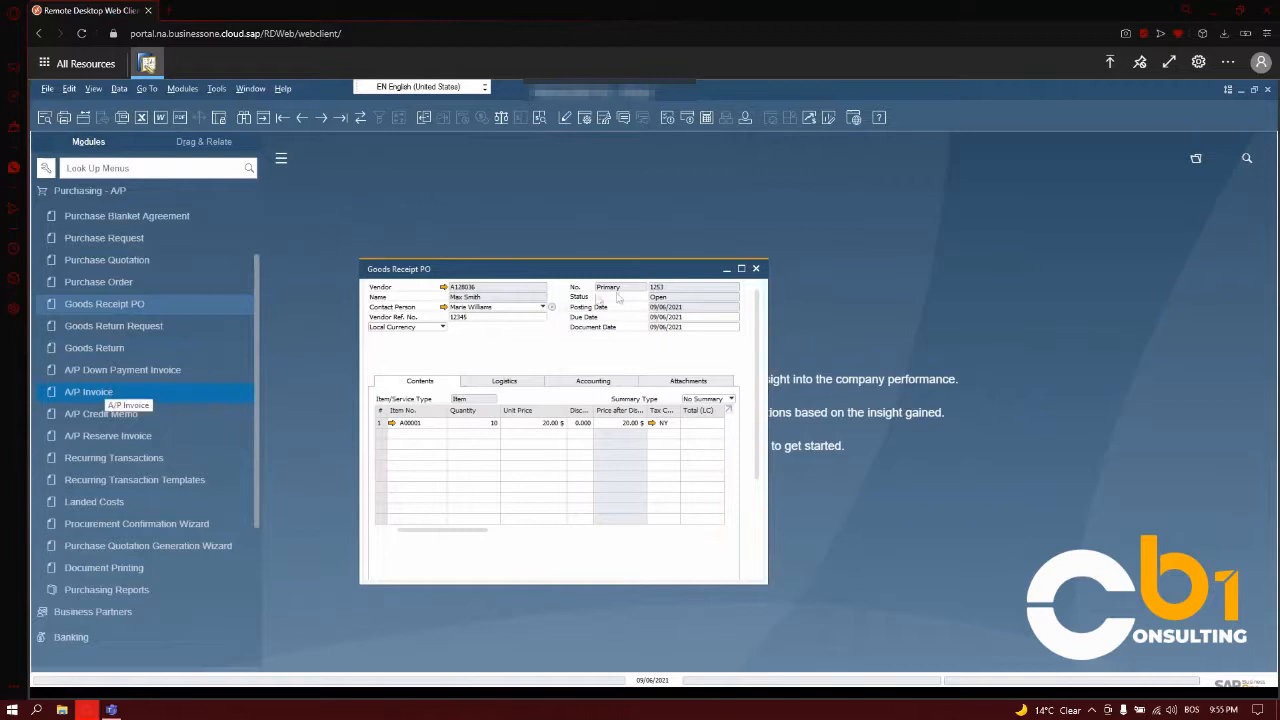
- Close the goods receipt PO and start an A/P invoice for the second listed business partner with Vendor Ref. No. 12345
{"action": "left_click", "coordinate": [758, 270]}
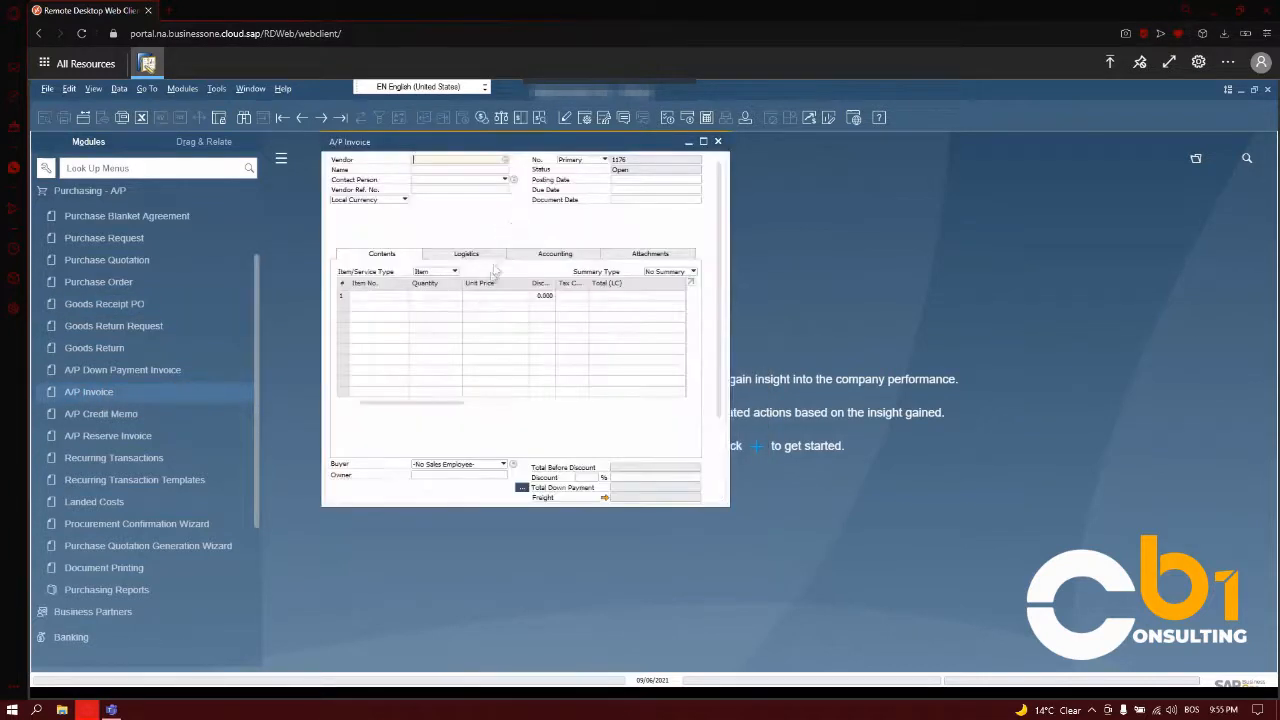
{"action": "left_click", "coordinate": [506, 162]}
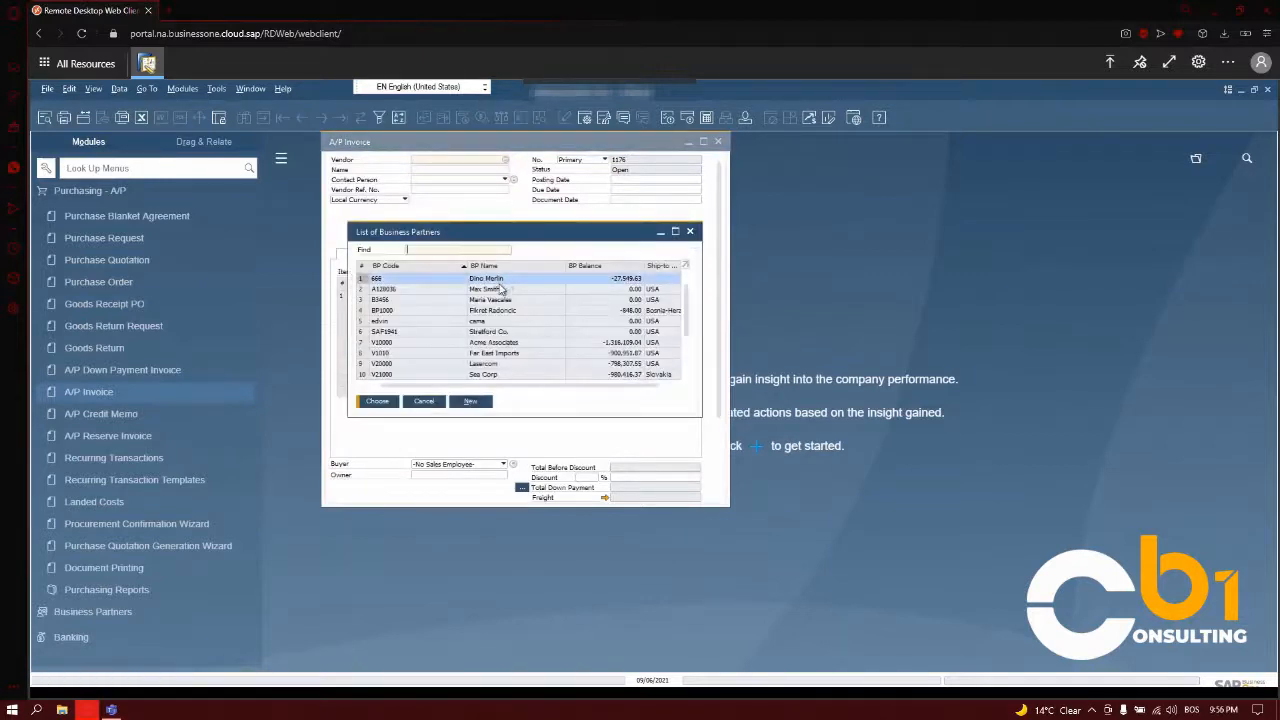
{"action": "double_click", "coordinate": [505, 289]}
{"action": "left_click", "coordinate": [451, 189]}
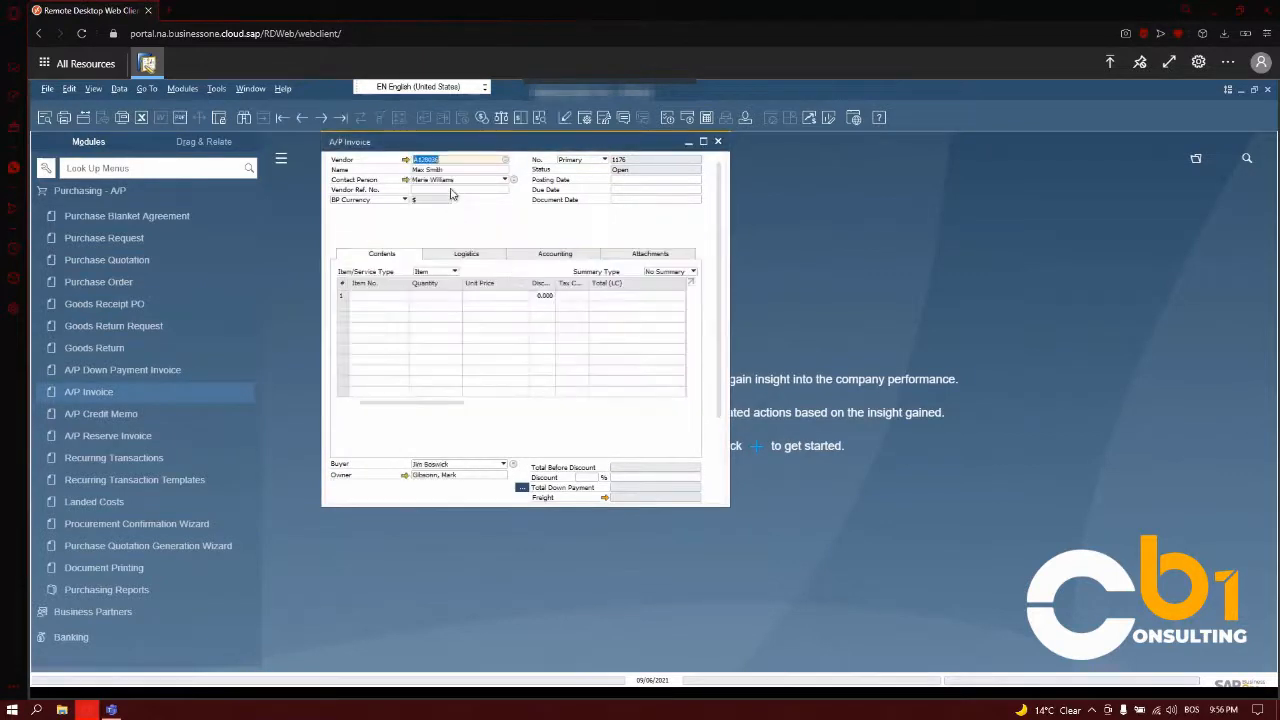
{"action": "type", "text": "12345"}
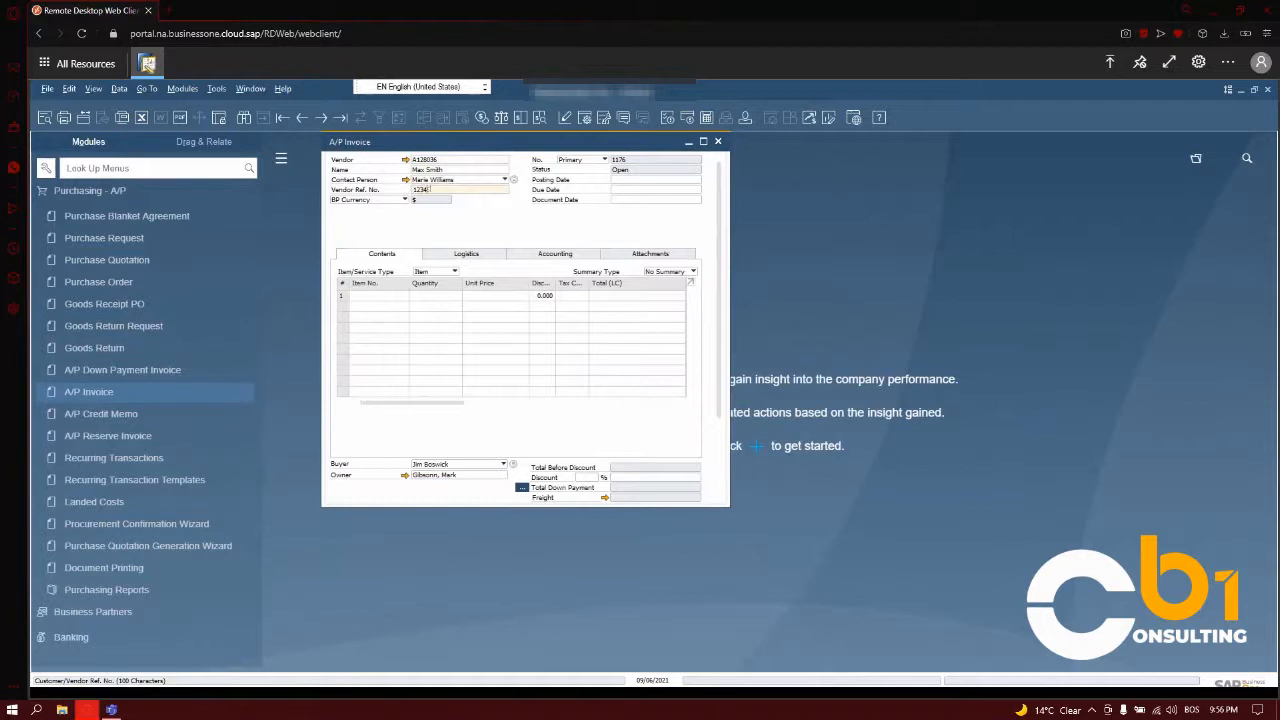
- Fill in the A/P invoice's dates with posting and document date 09/06/2021 and due date 10/06/2021
{"action": "left_click", "coordinate": [660, 179]}
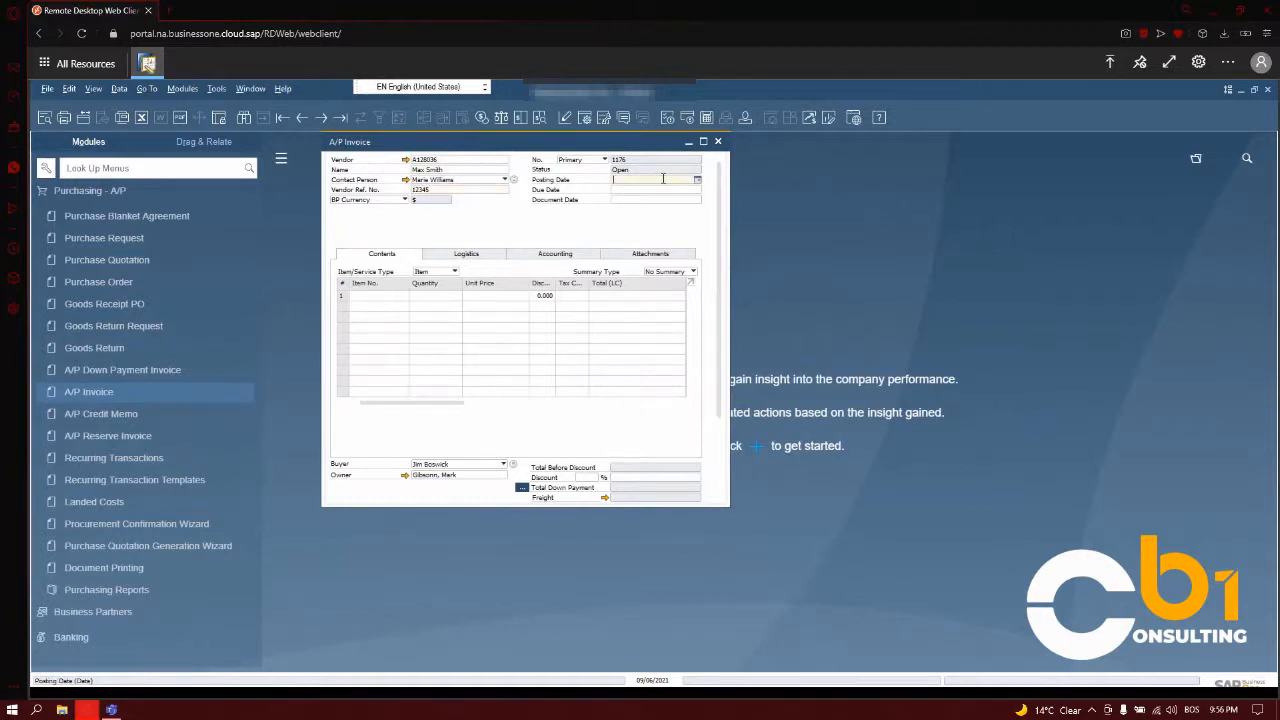
{"action": "key", "text": "Tab"}
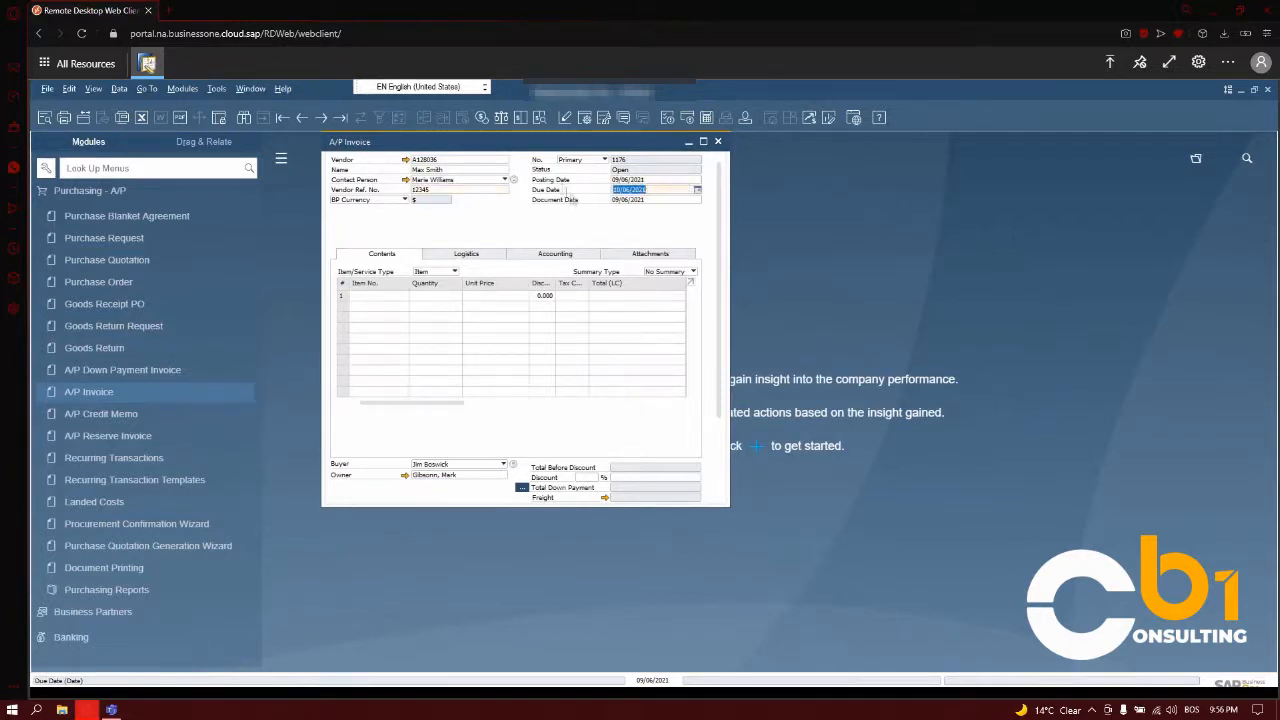
{"action": "key", "text": "Tab"}
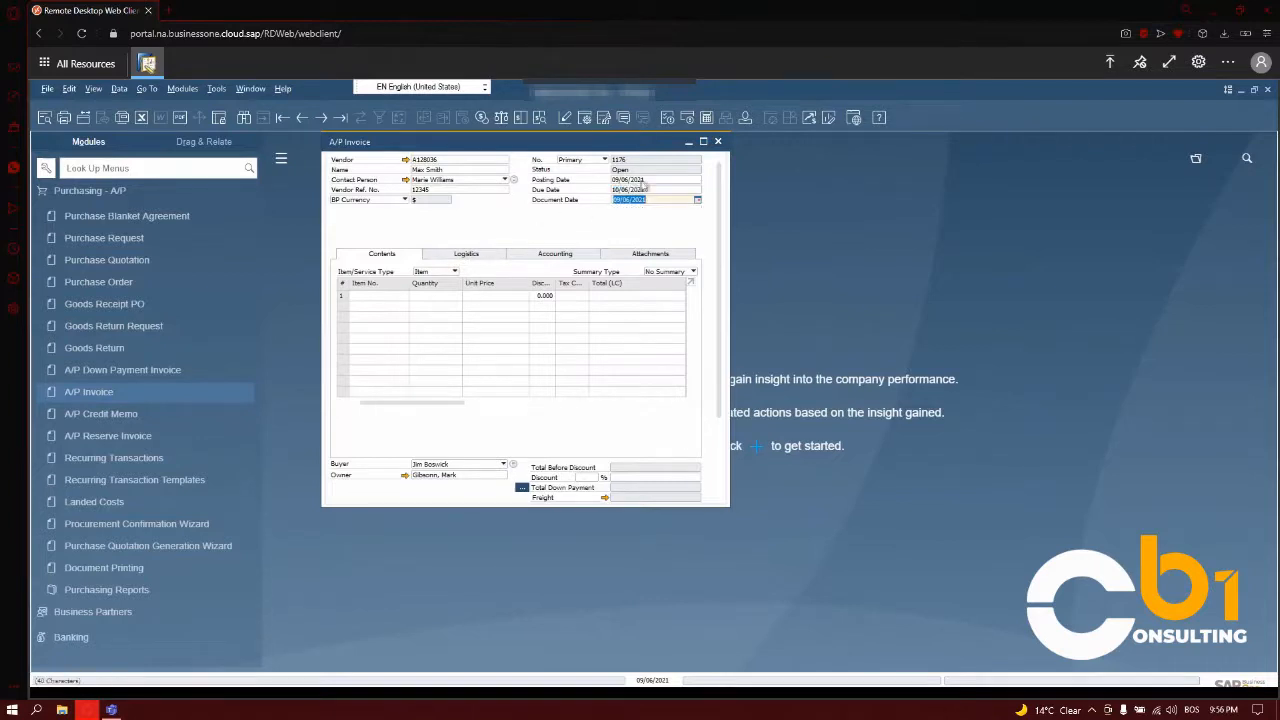
- Copy the vendor's last listed goods receipt PO into the A/P invoice, drawing all data at the current exchange rate
{"action": "scroll", "coordinate": [641, 256], "scroll_direction": "down", "scroll_amount": 1}
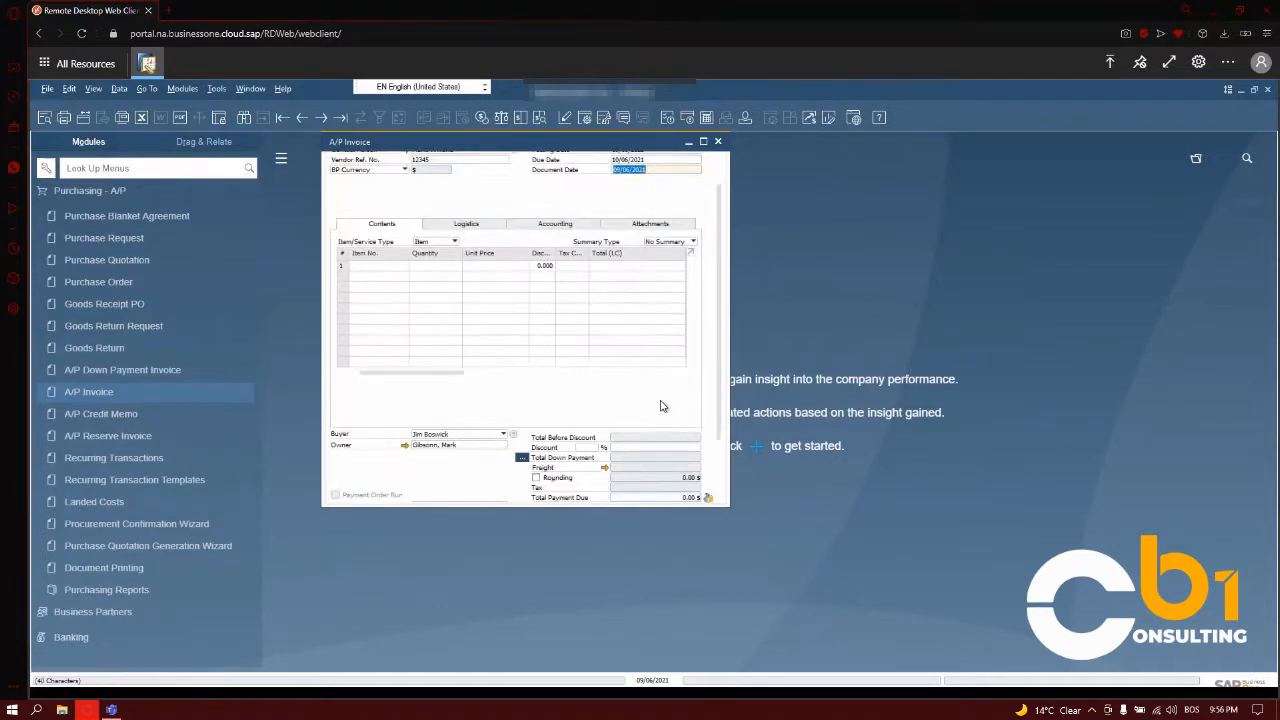
{"action": "scroll", "coordinate": [669, 407], "scroll_direction": "down", "scroll_amount": 3}
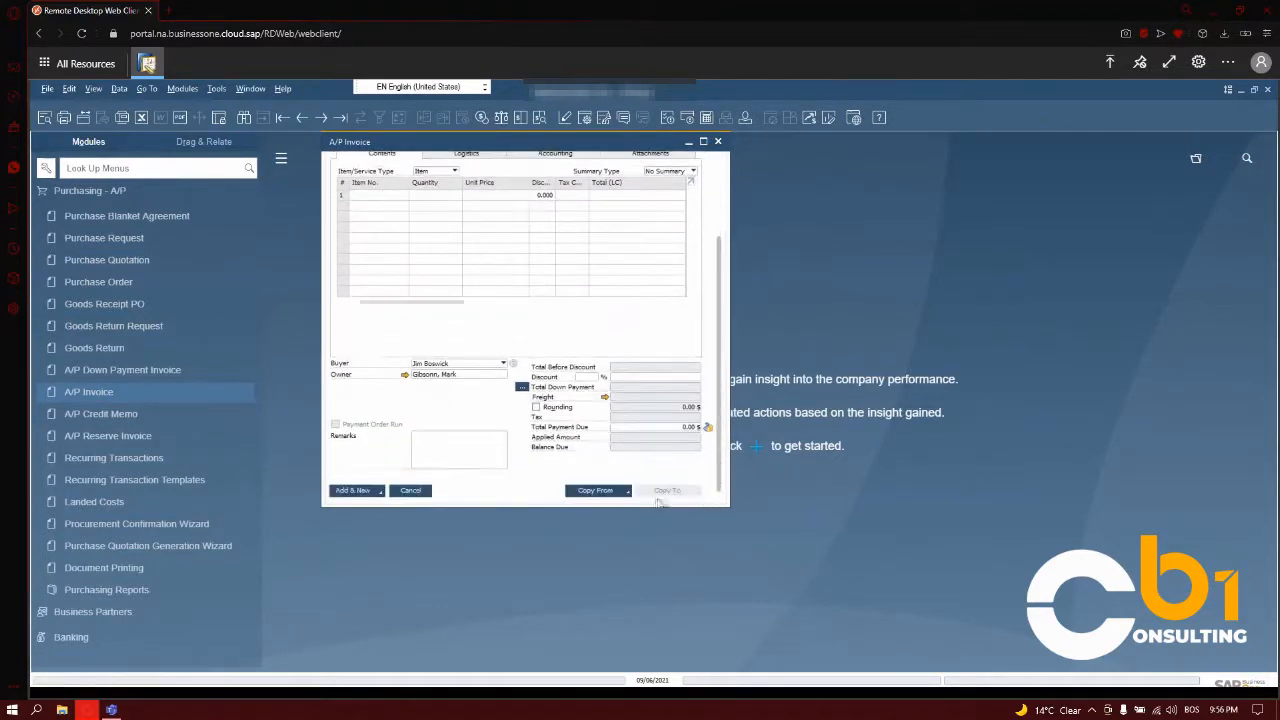
{"action": "left_click", "coordinate": [622, 492]}
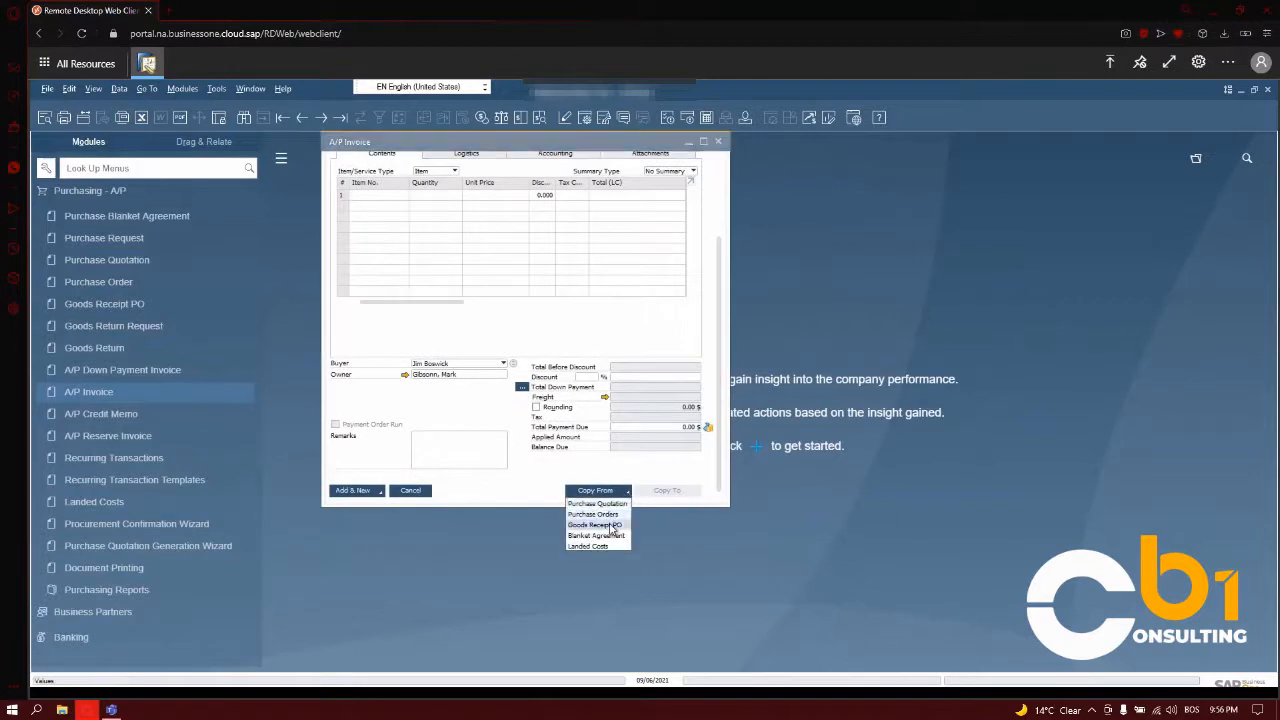
{"action": "left_click", "coordinate": [596, 524]}
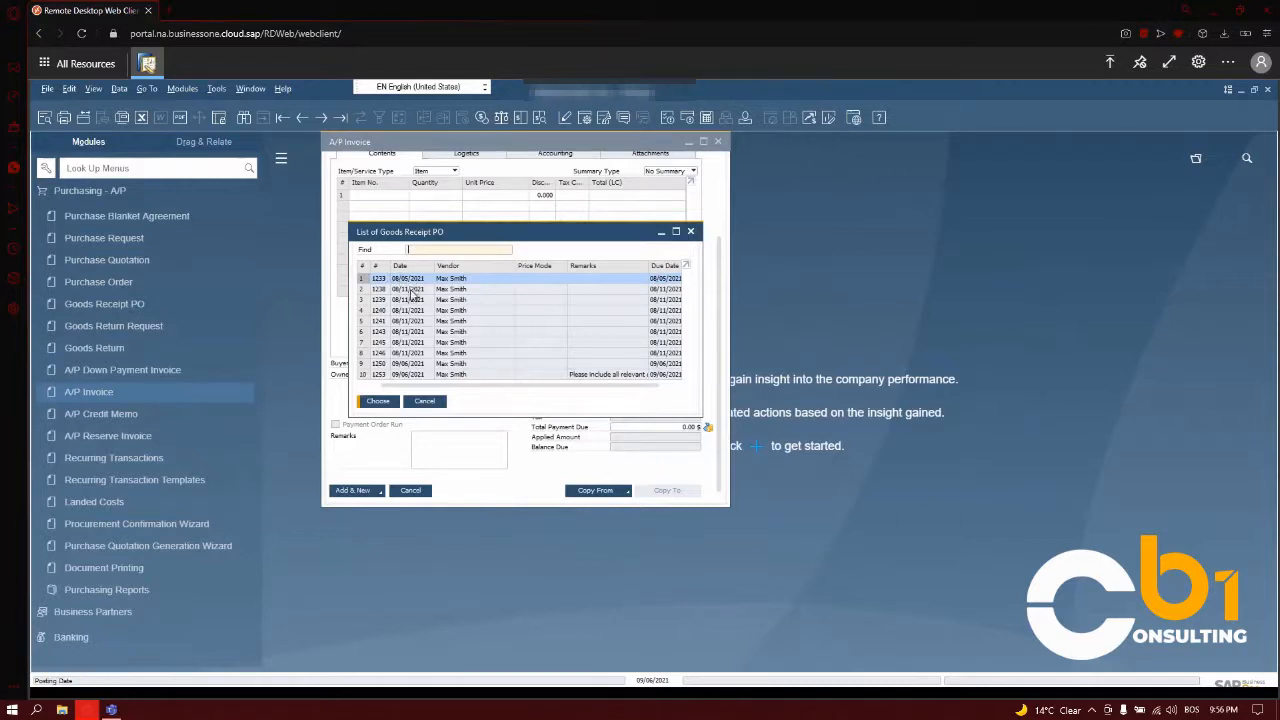
{"action": "left_click", "coordinate": [412, 375]}
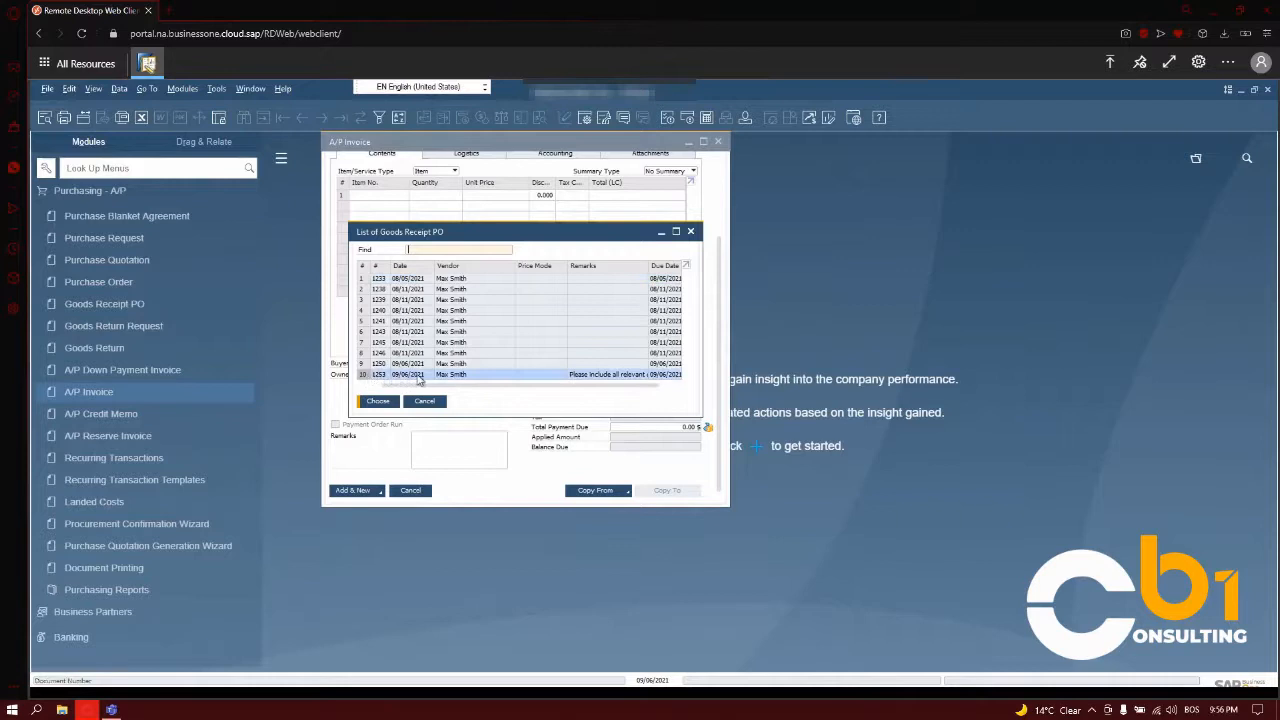
{"action": "left_click", "coordinate": [380, 401]}
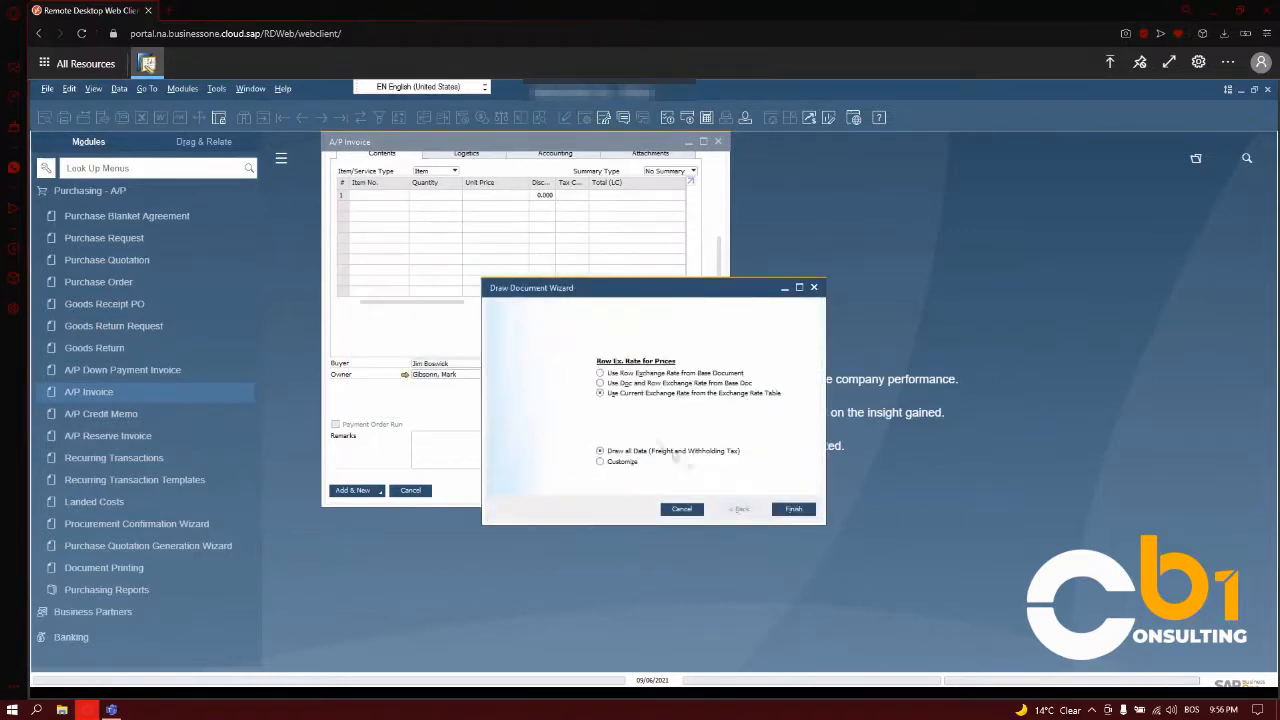
{"action": "left_click", "coordinate": [793, 511]}
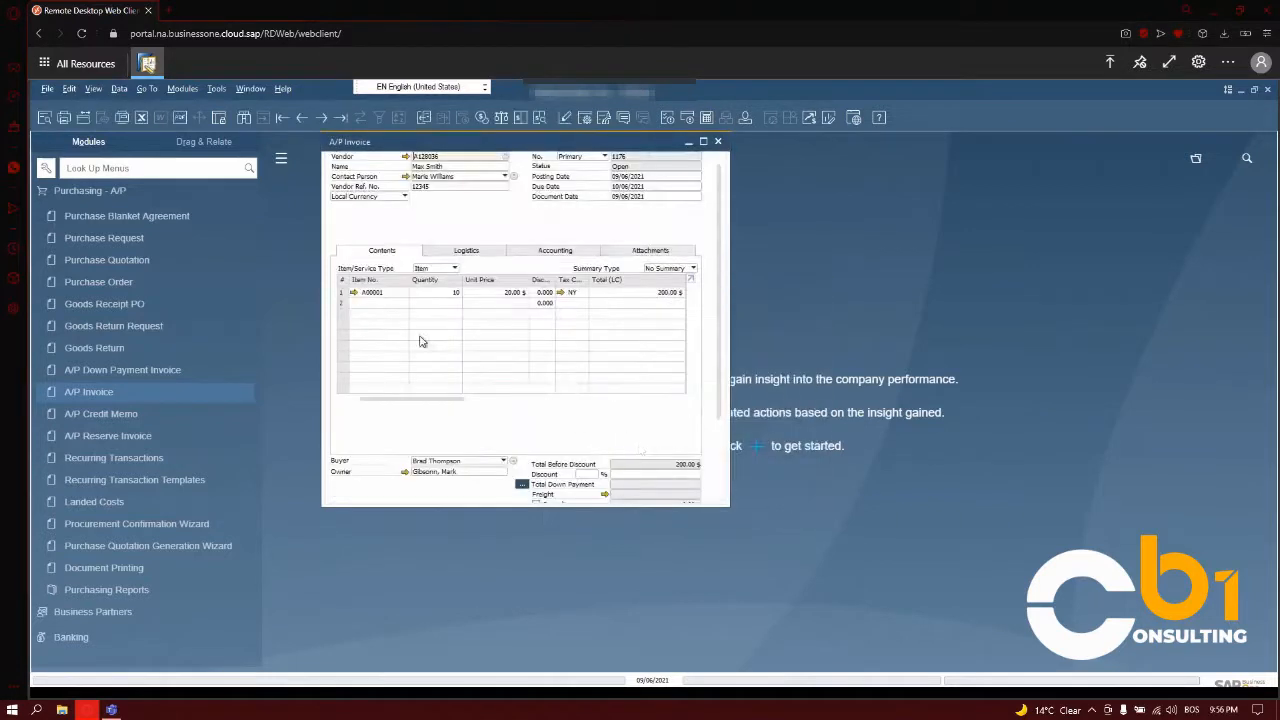
- Add the A/P invoice with the Add & View option and accept that it cannot be changed after adding
{"action": "scroll", "coordinate": [716, 268], "scroll_direction": "down", "scroll_amount": 3}
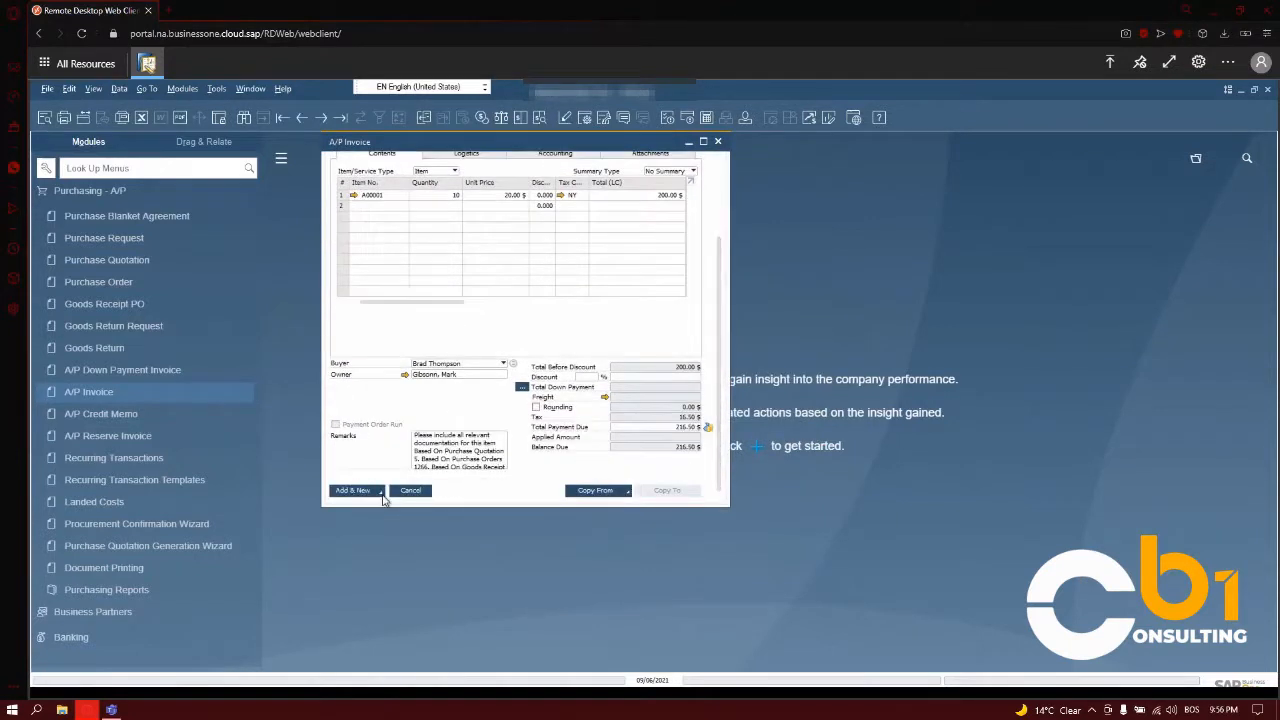
{"action": "left_click", "coordinate": [378, 494]}
{"action": "left_click", "coordinate": [362, 514]}
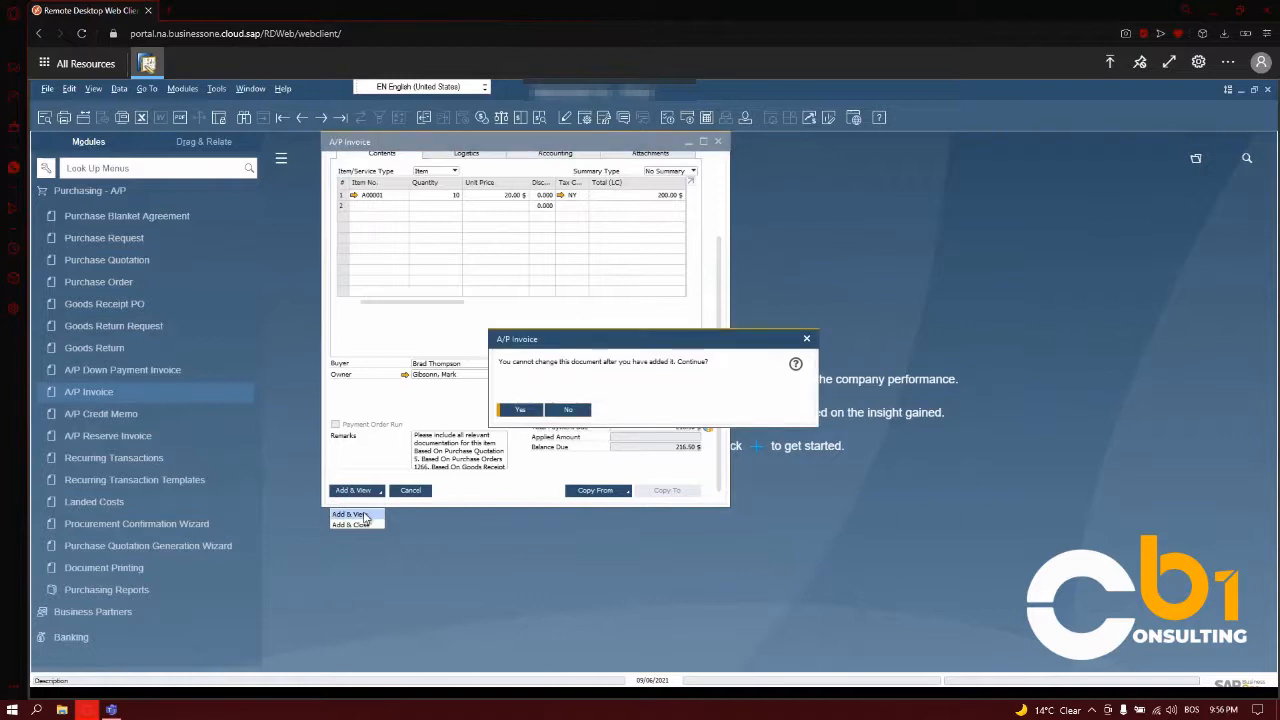
{"action": "left_click", "coordinate": [520, 410]}
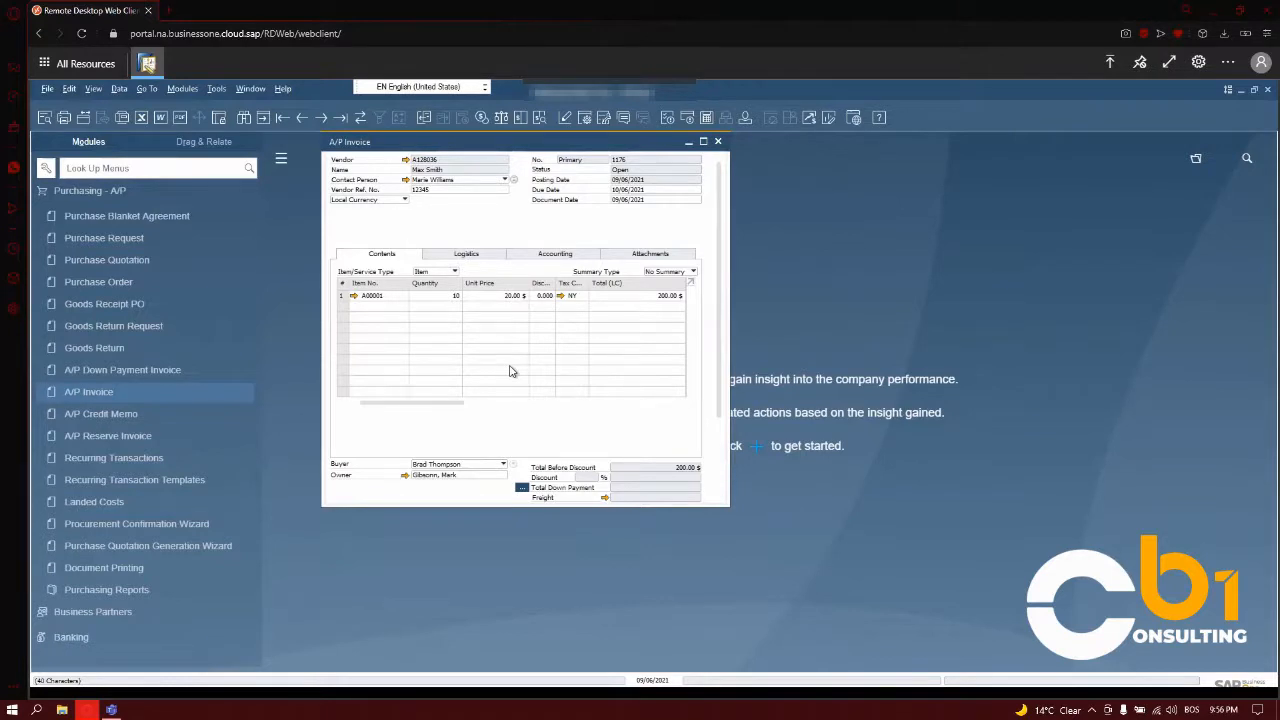
- Examine the A/P invoice's row details, and open its relationship map, spreading the overlapping document cards apart
{"action": "right_click", "coordinate": [525, 227]}
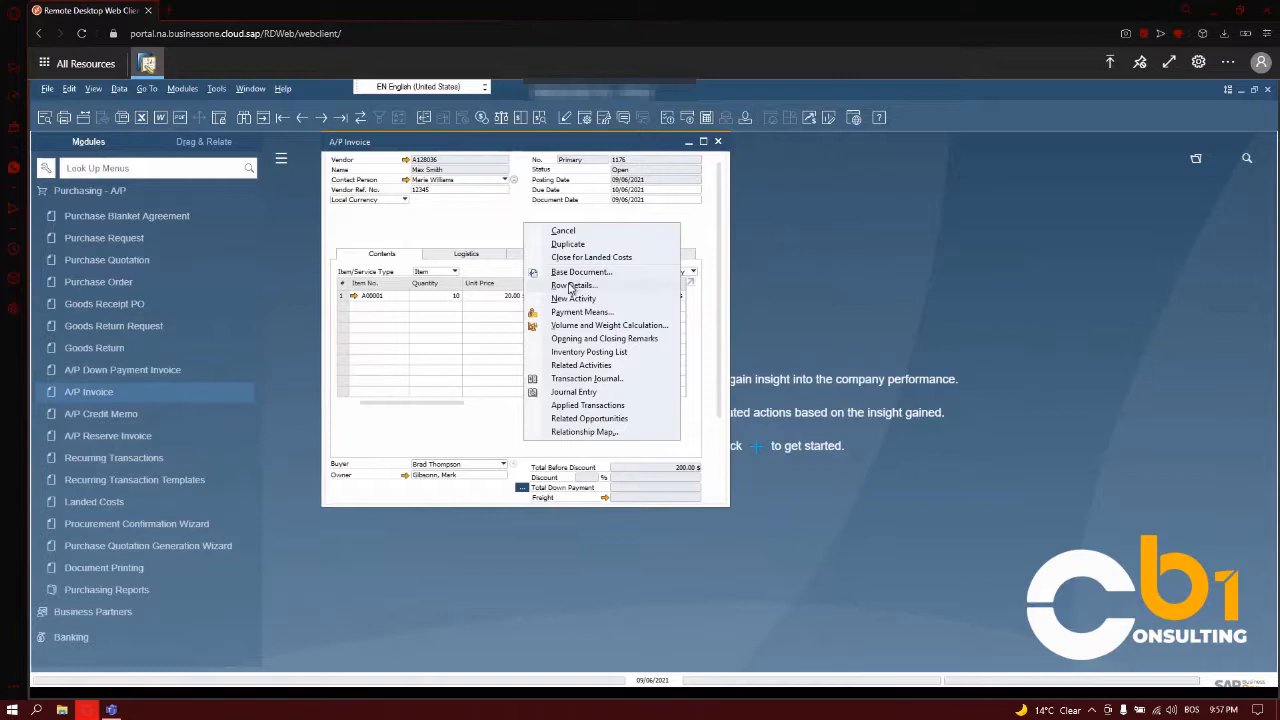
{"action": "left_click", "coordinate": [571, 286]}
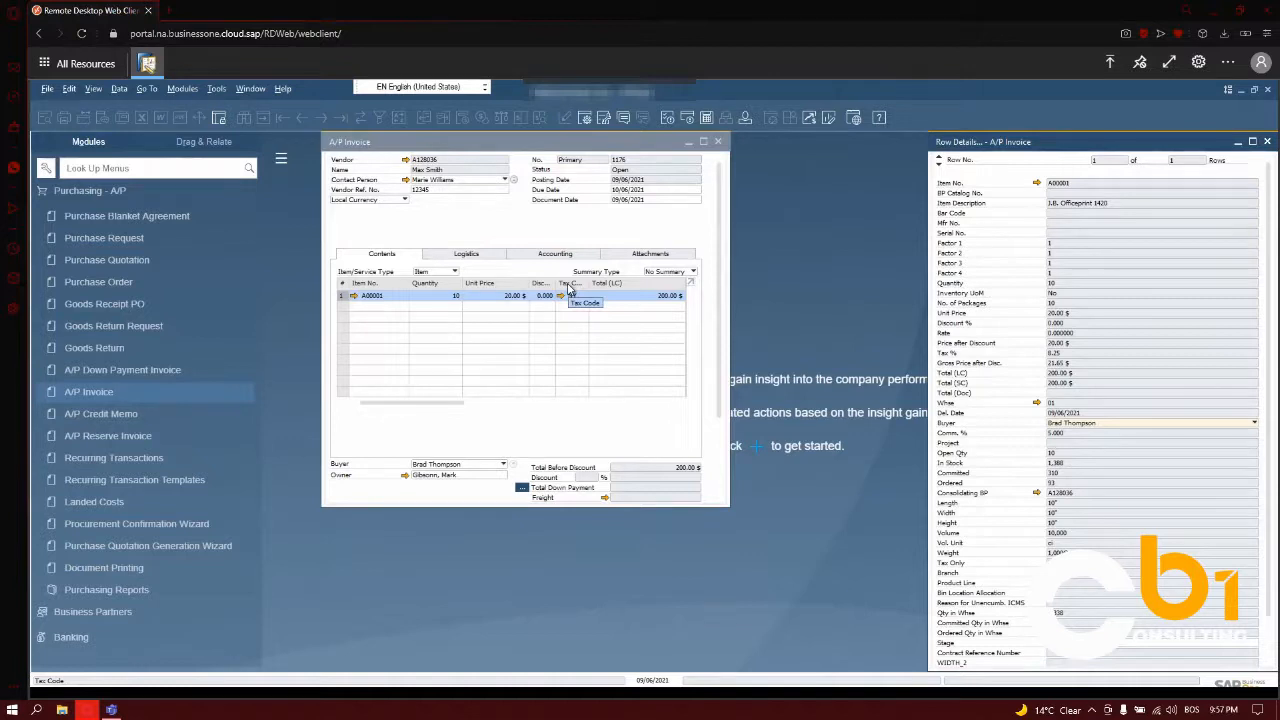
{"action": "right_click", "coordinate": [569, 289]}
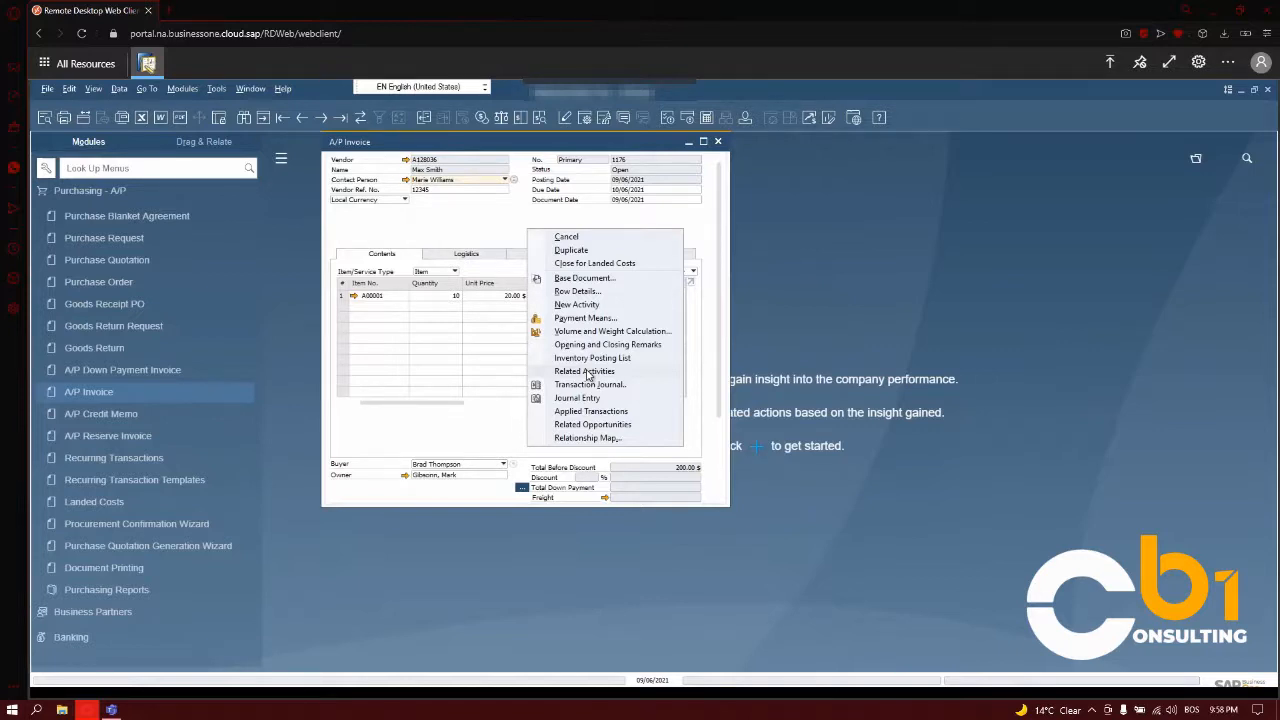
{"action": "left_click", "coordinate": [590, 438]}
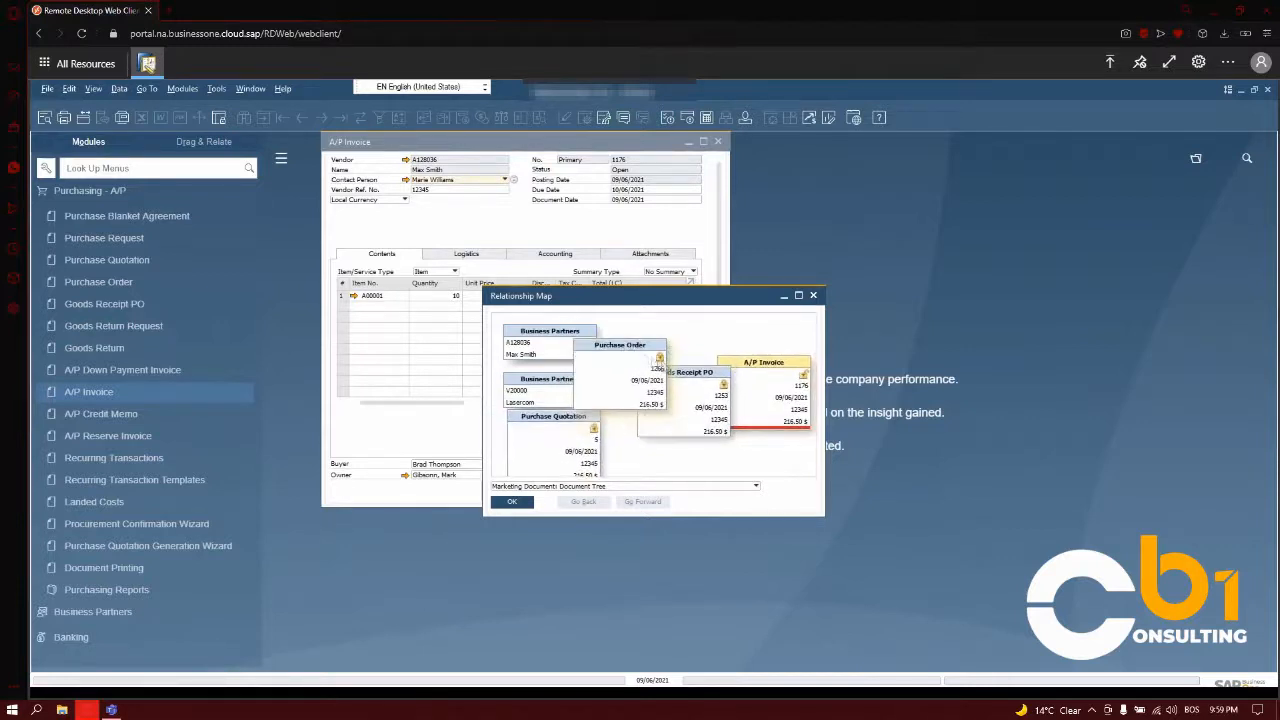
{"action": "left_click_drag", "start_coordinate": [692, 387], "coordinate": [697, 403]}
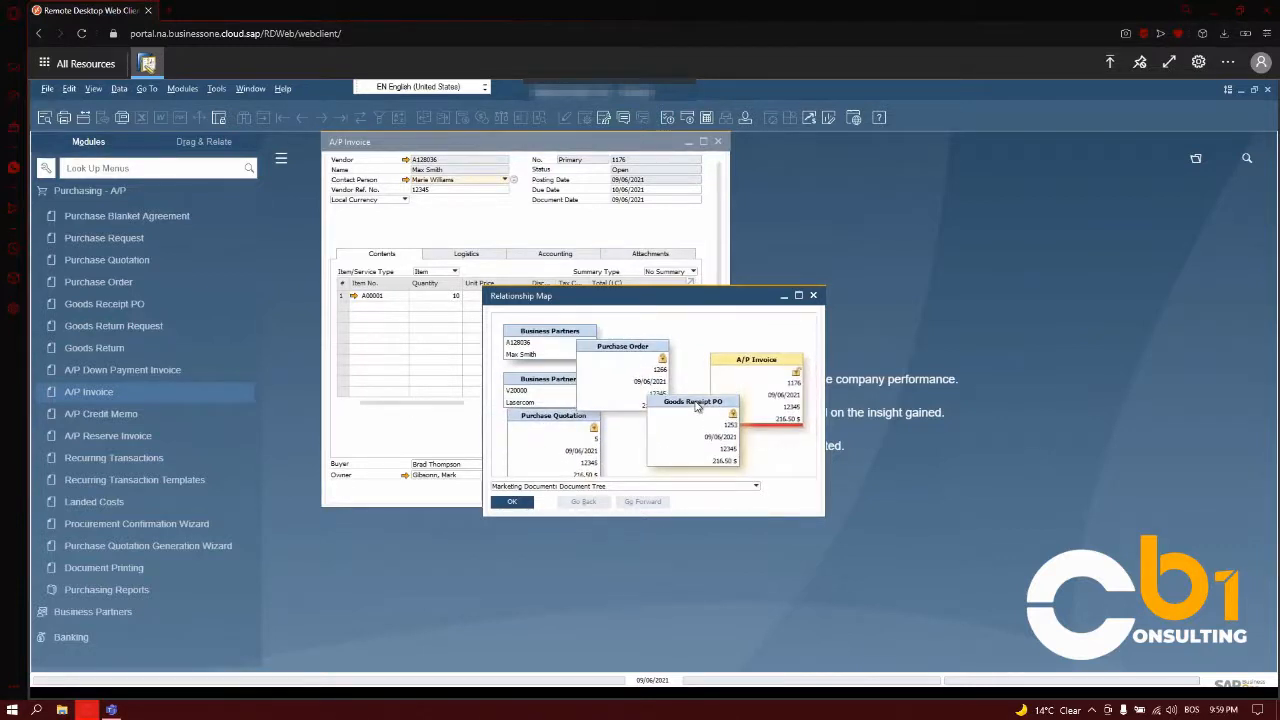
{"action": "left_click_drag", "start_coordinate": [742, 365], "coordinate": [745, 349]}
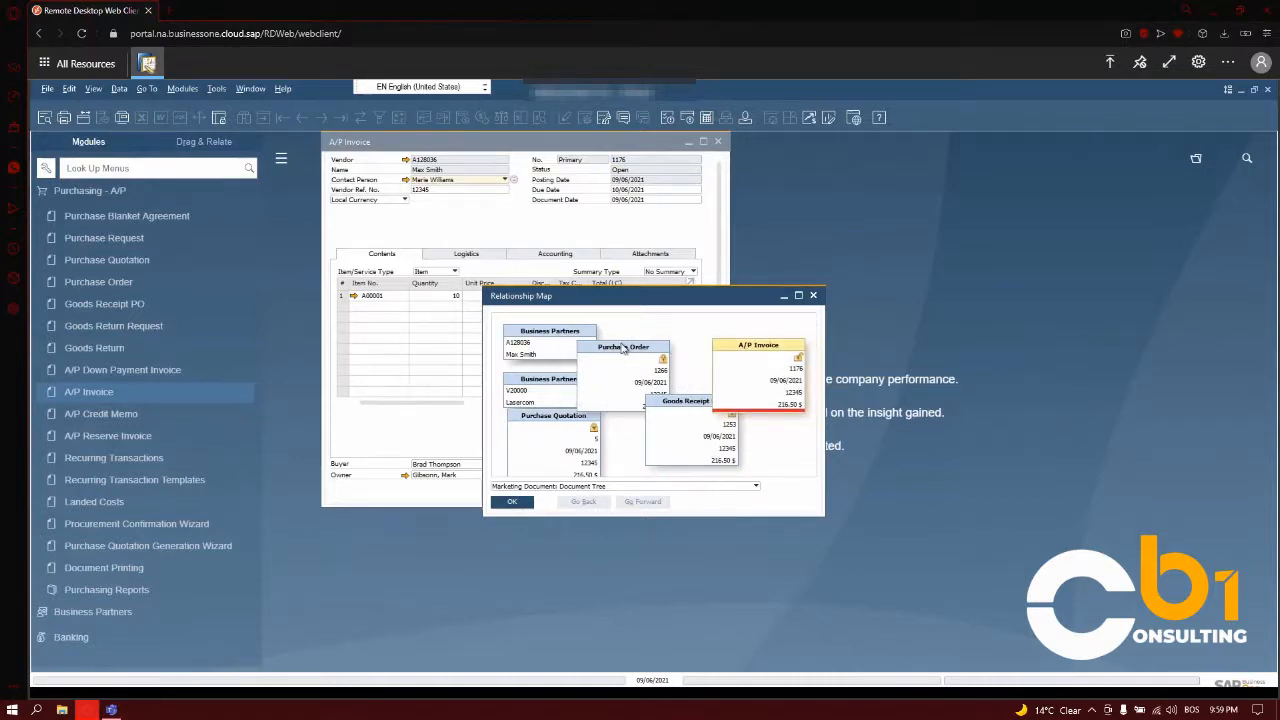
- Open the goods receipt PO from the map, examine item A00001's purchasing, sales, inventory and planning data, and close both windows
{"action": "double_click", "coordinate": [664, 396]}
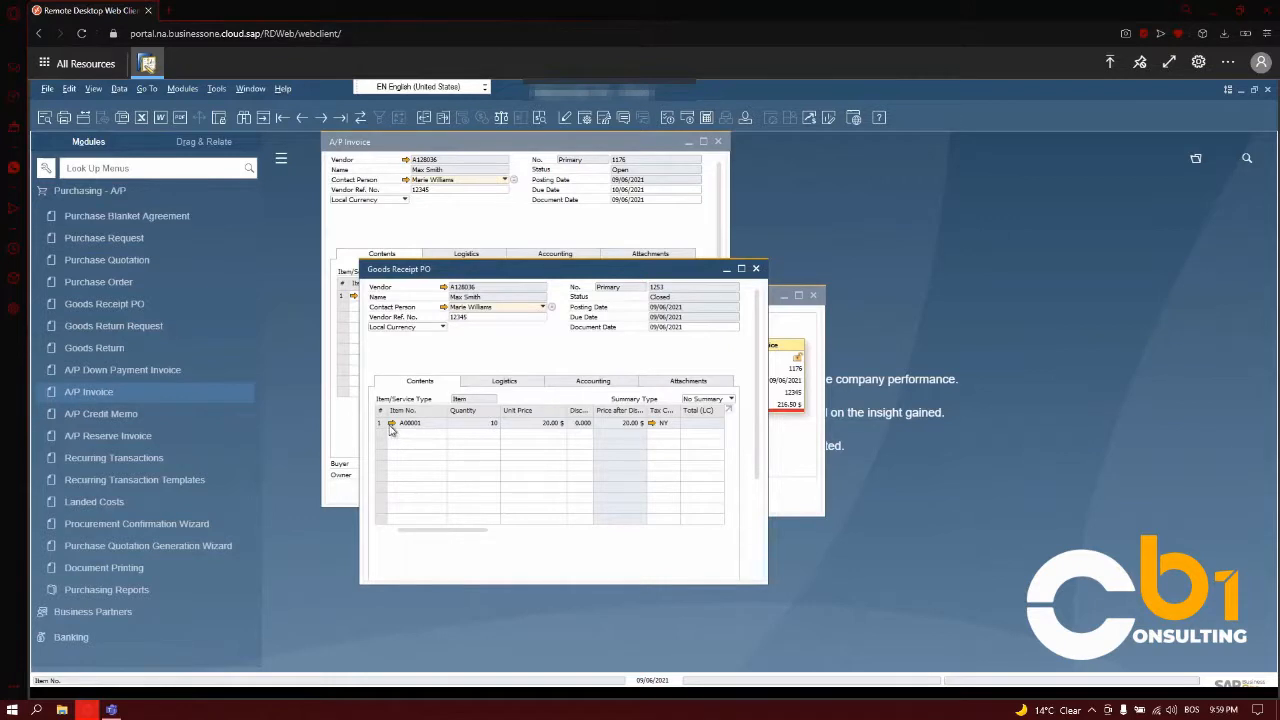
{"action": "left_click", "coordinate": [391, 424]}
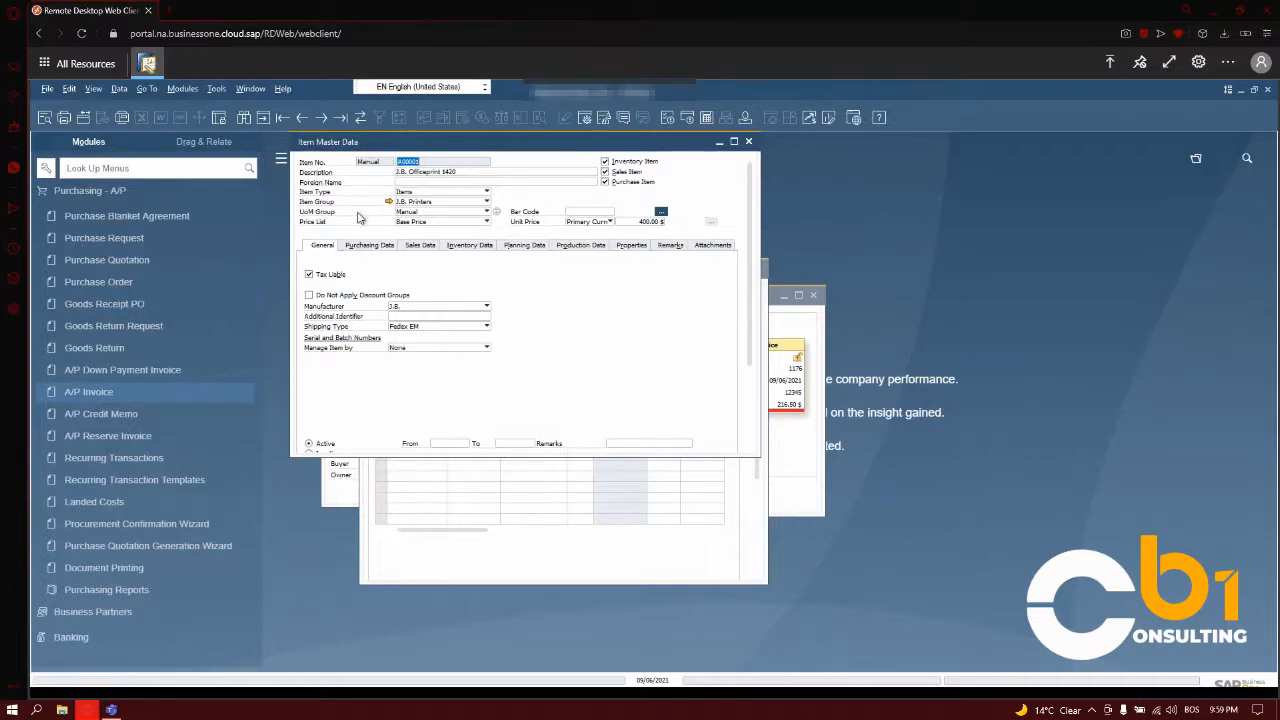
{"action": "left_click", "coordinate": [363, 252]}
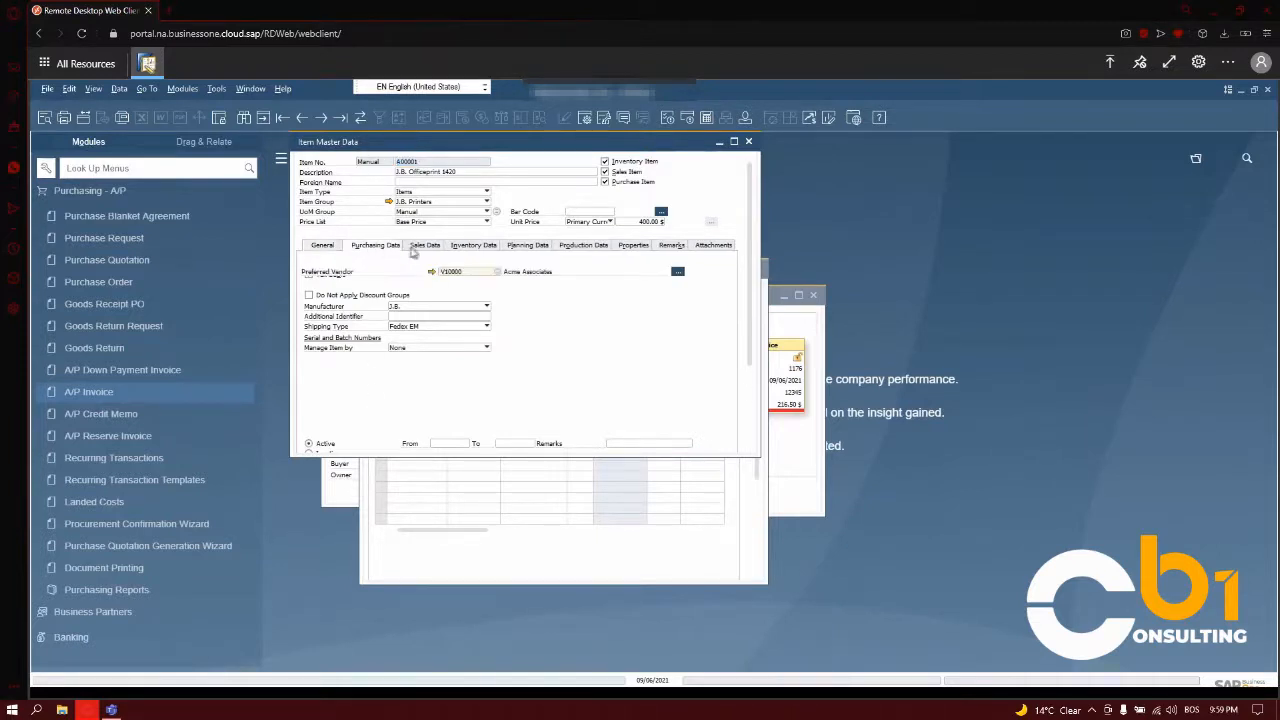
{"action": "left_click", "coordinate": [422, 248]}
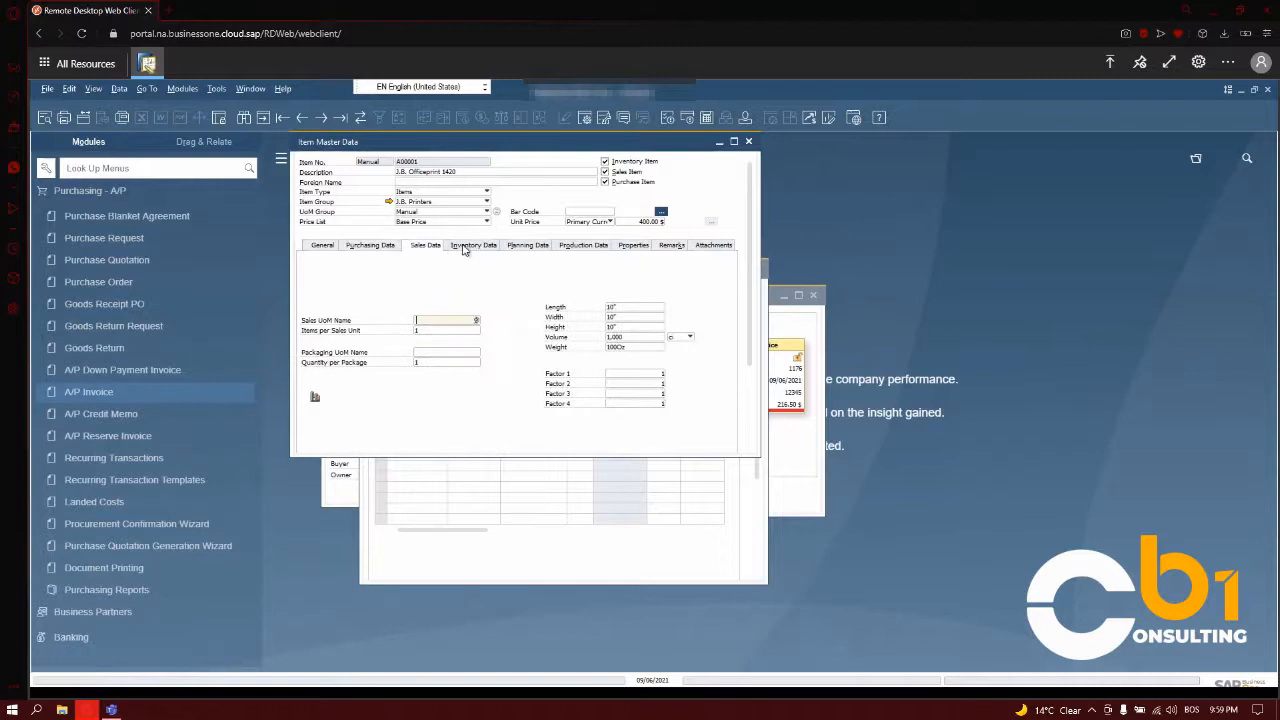
{"action": "left_click", "coordinate": [464, 251]}
{"action": "left_click", "coordinate": [516, 250]}
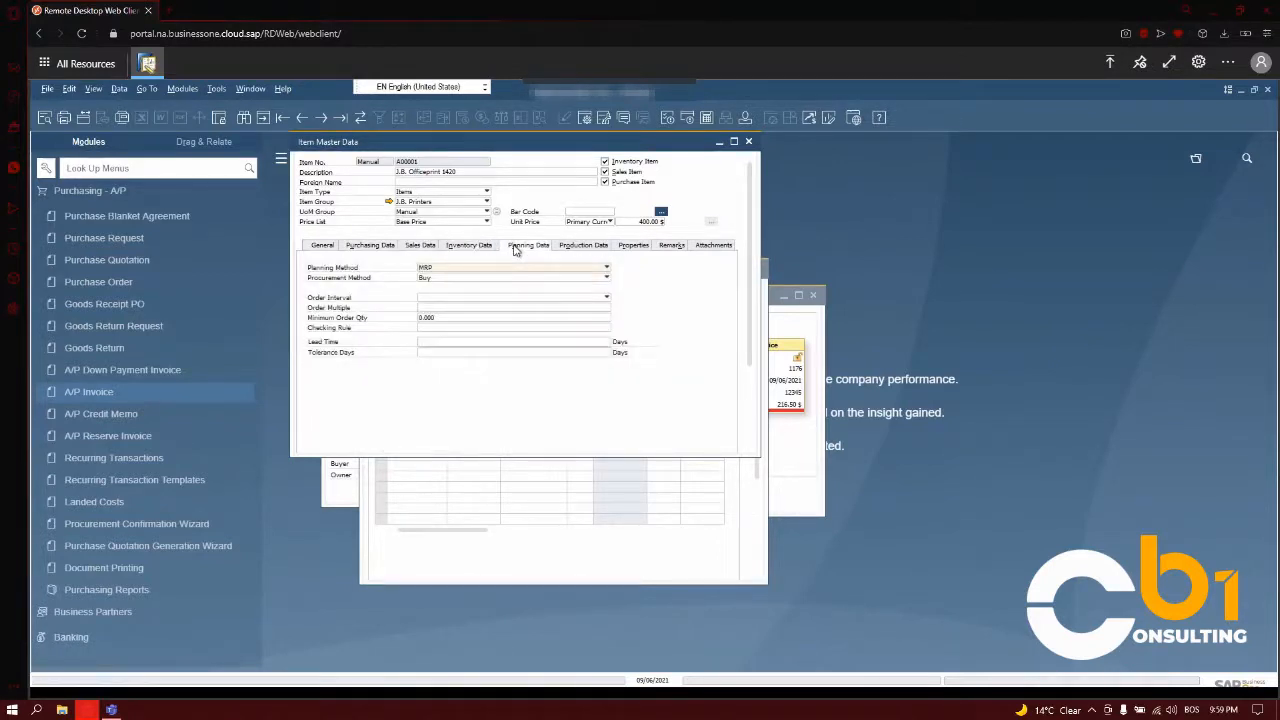
{"action": "left_click", "coordinate": [747, 143]}
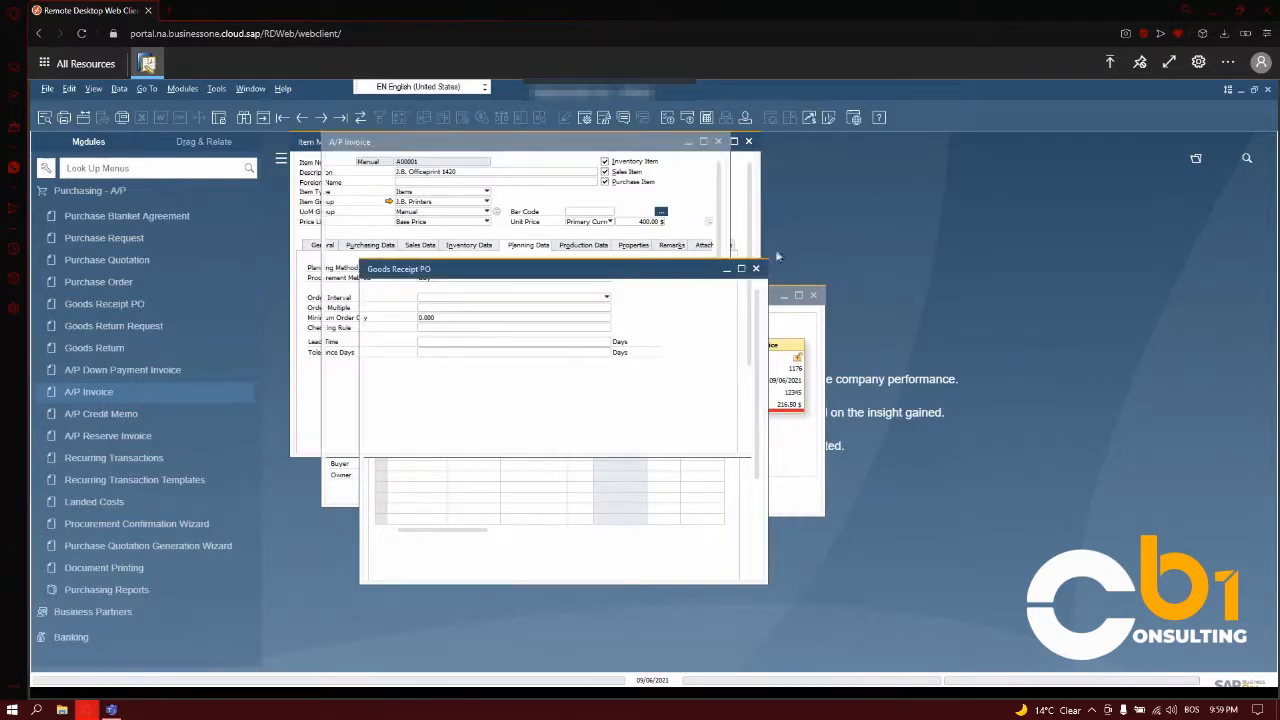
{"action": "left_click", "coordinate": [756, 270]}
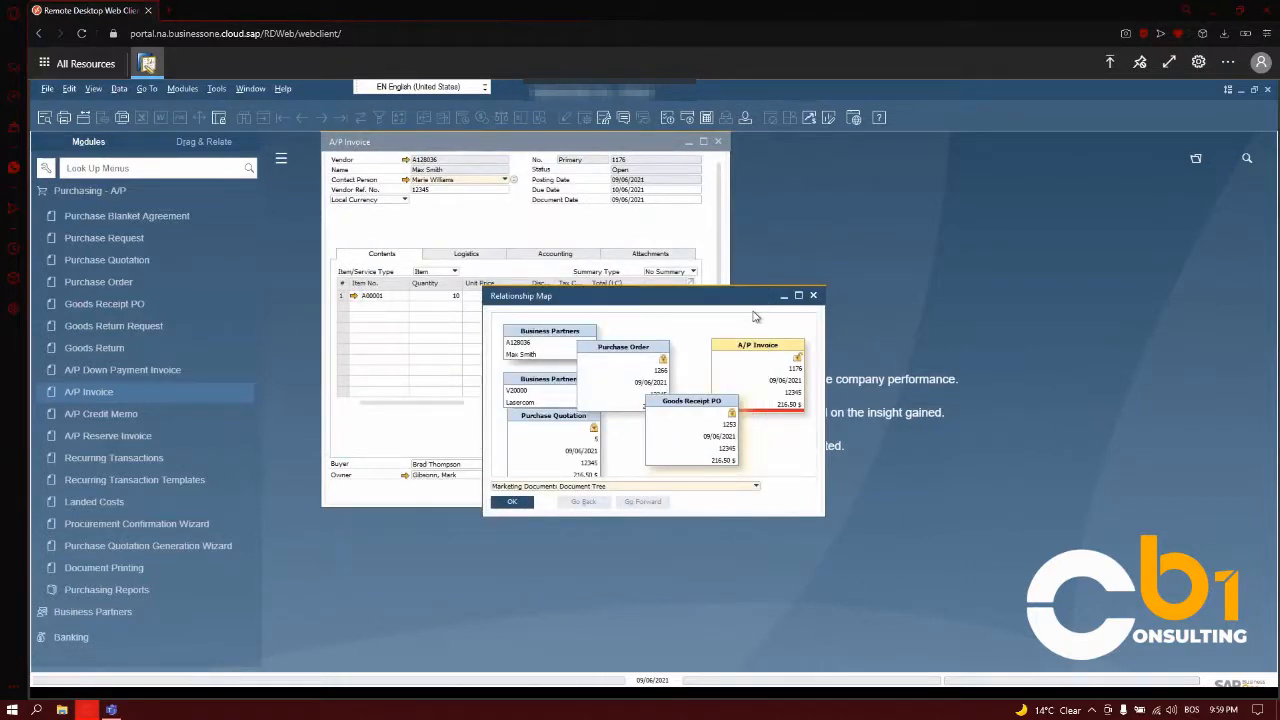
- Close the relationship map and A/P invoice, and check the recurring transactions scheduled for confirmation, closing that list again
{"action": "left_click", "coordinate": [814, 297]}
{"action": "key", "text": "Escape"}
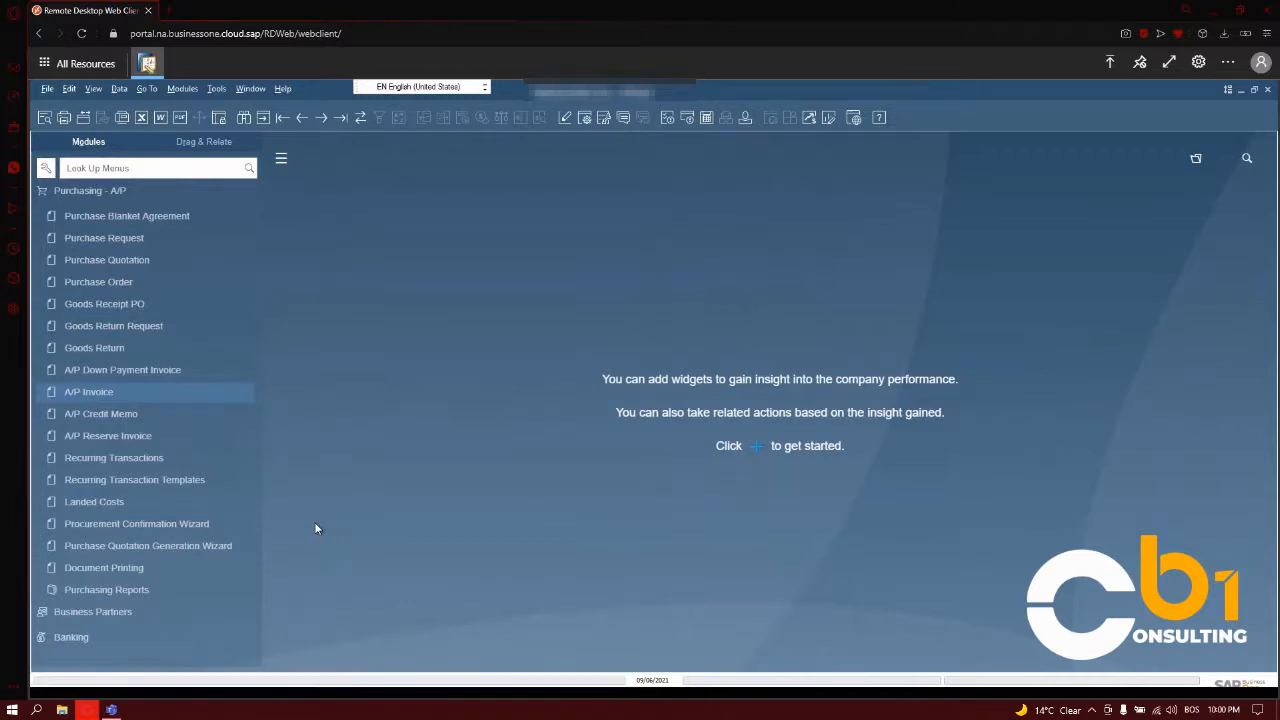
{"action": "left_click", "coordinate": [118, 457]}
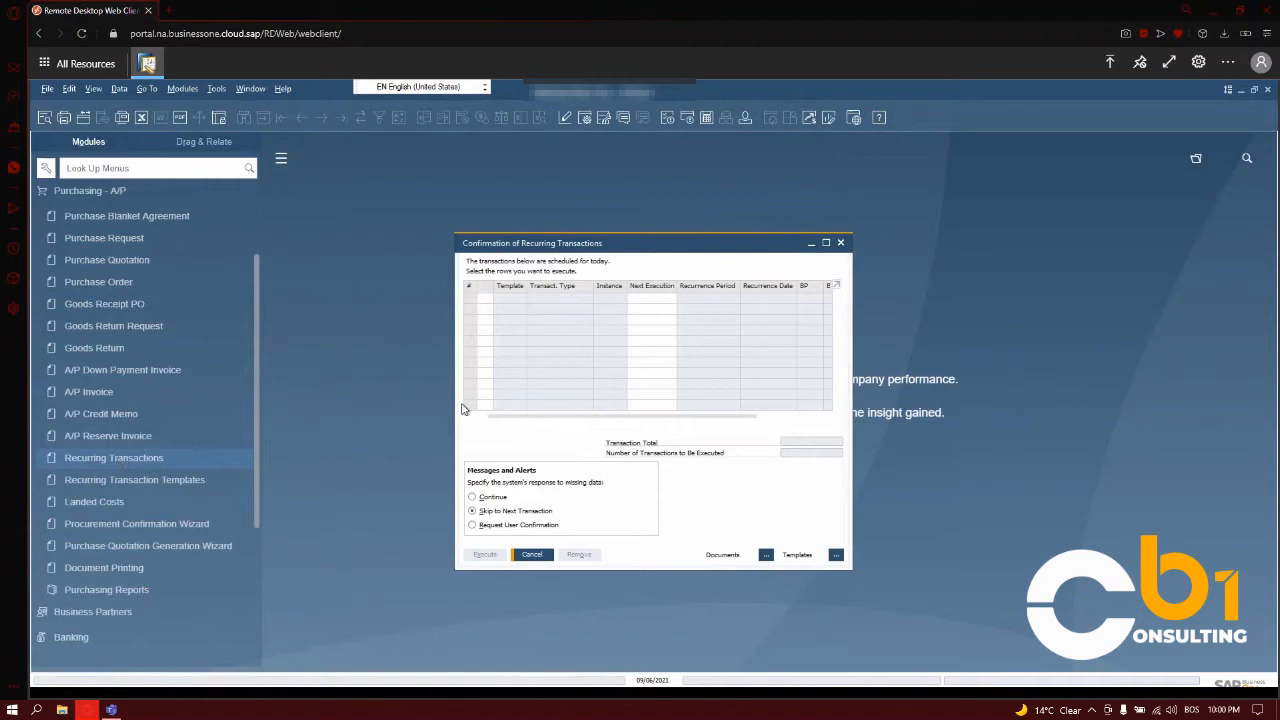
{"action": "left_click", "coordinate": [841, 243]}
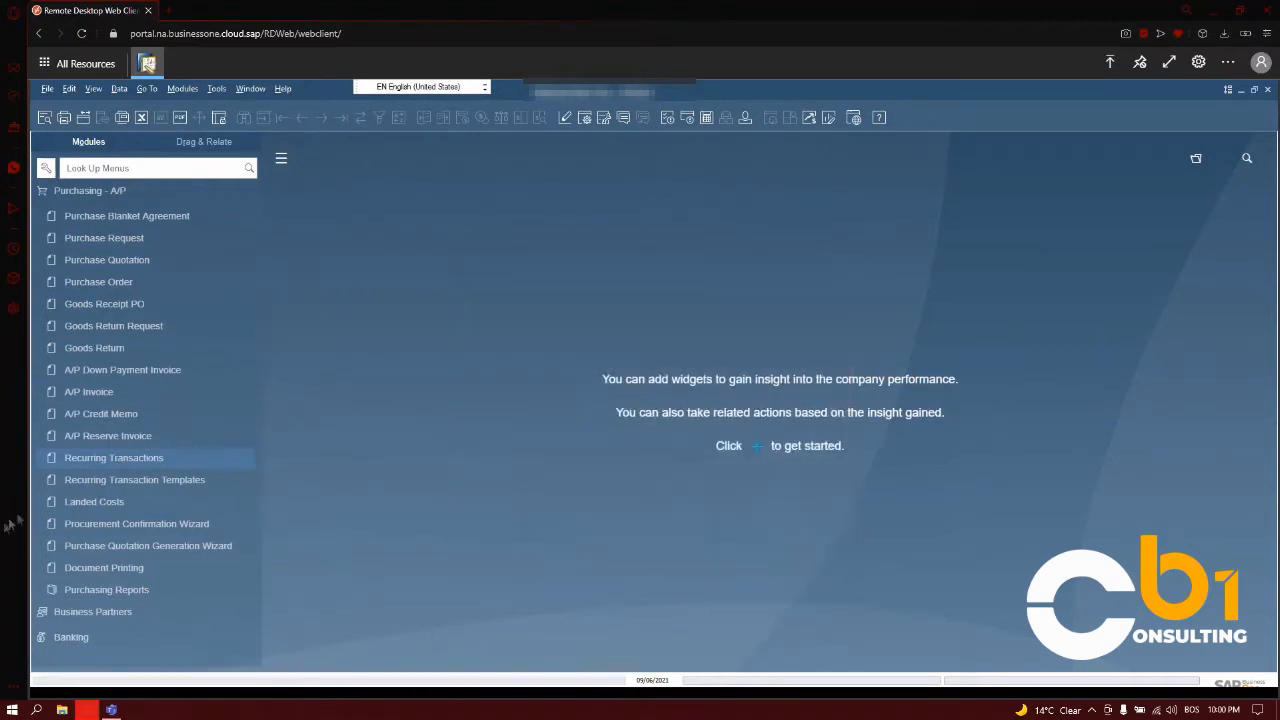
- Open the Landed Costs document, examine its costs, vendors, details, general and attachments data, and close it without adding
{"action": "left_click", "coordinate": [80, 503]}
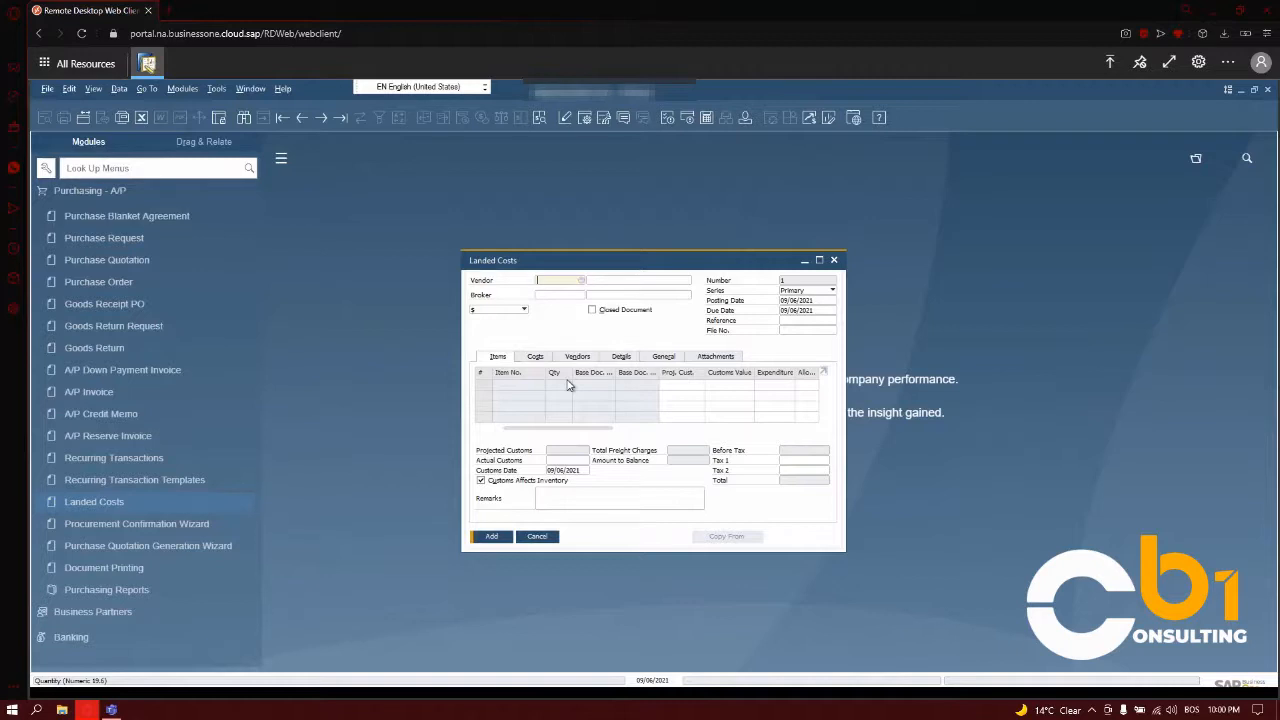
{"action": "left_click", "coordinate": [538, 357]}
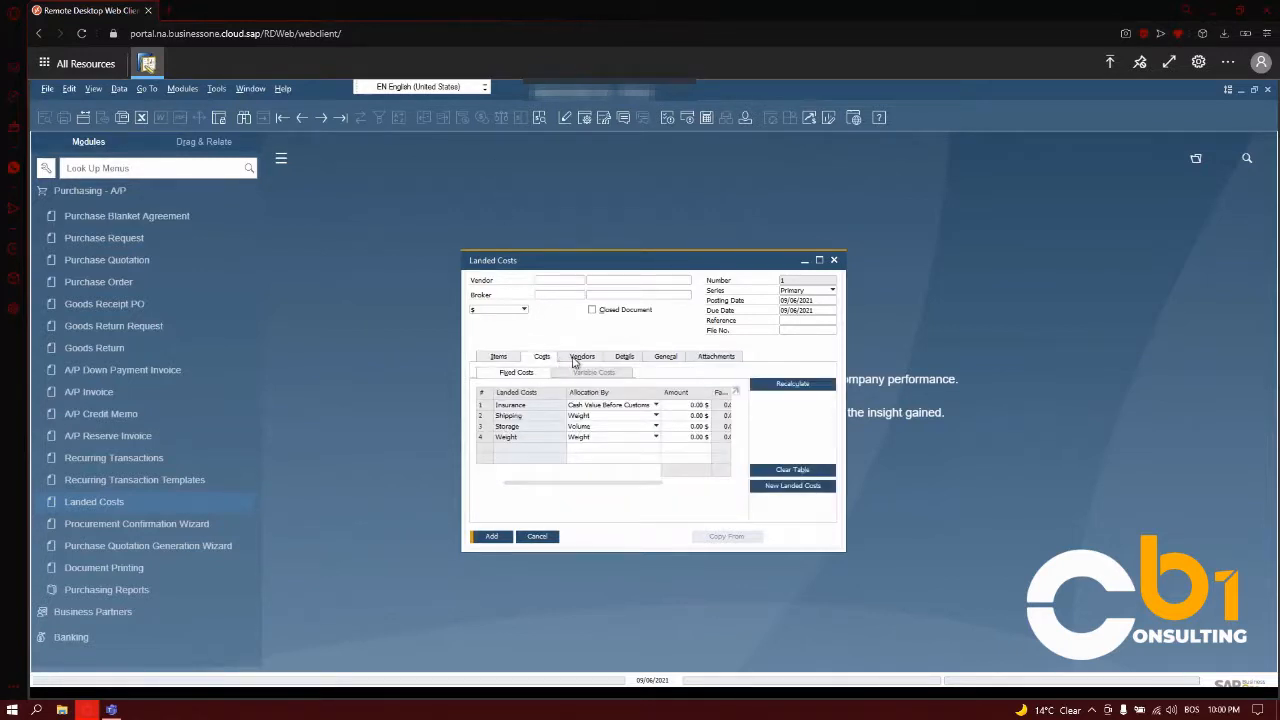
{"action": "left_click", "coordinate": [580, 357]}
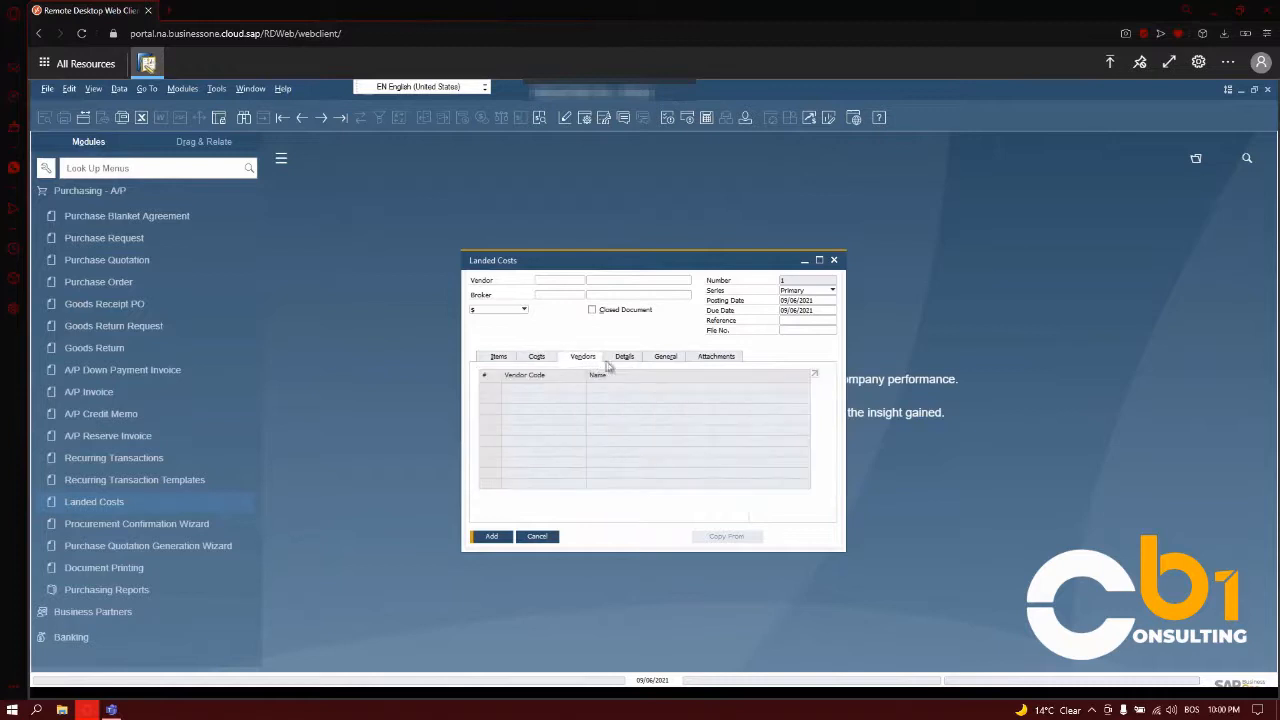
{"action": "left_click", "coordinate": [622, 358]}
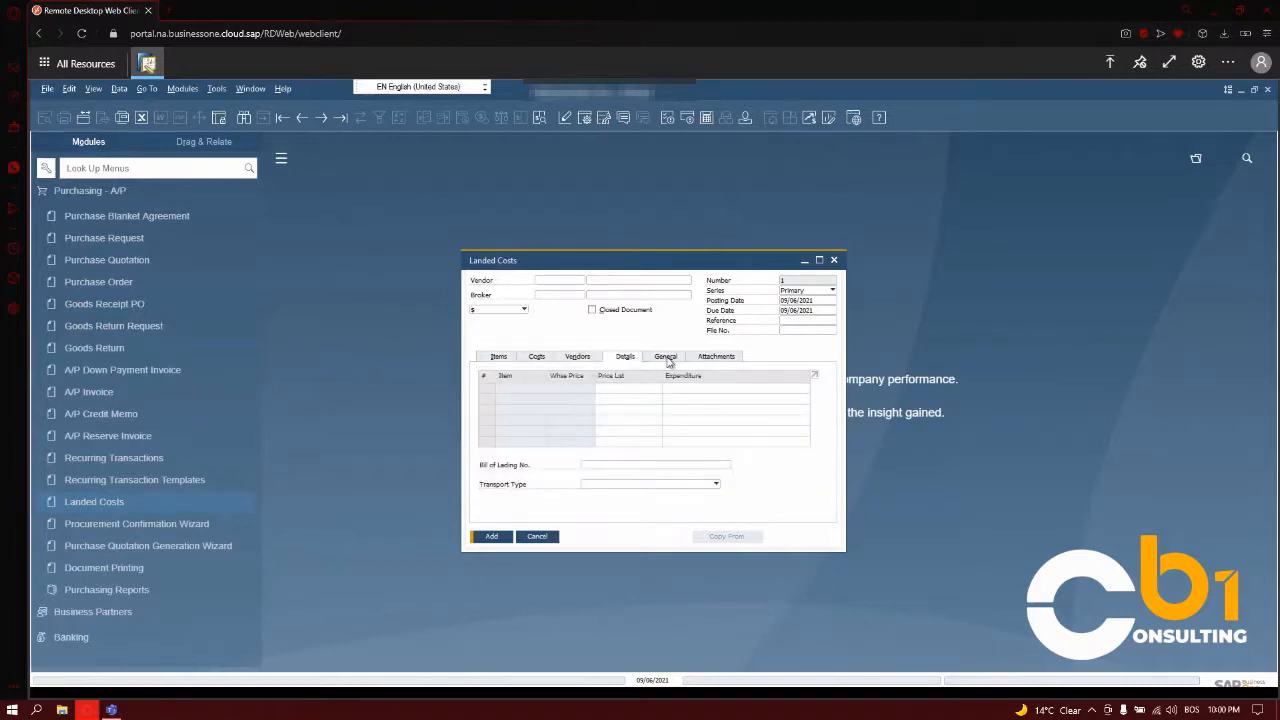
{"action": "left_click", "coordinate": [666, 358]}
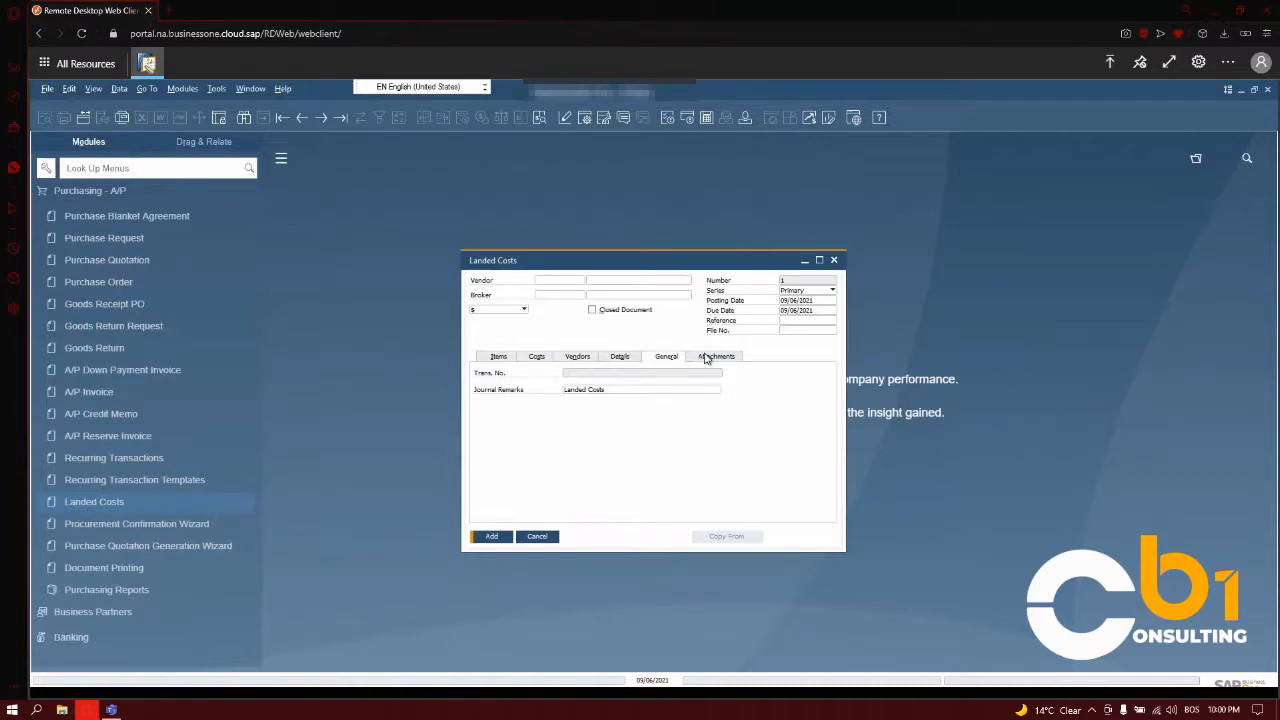
{"action": "left_click", "coordinate": [705, 358]}
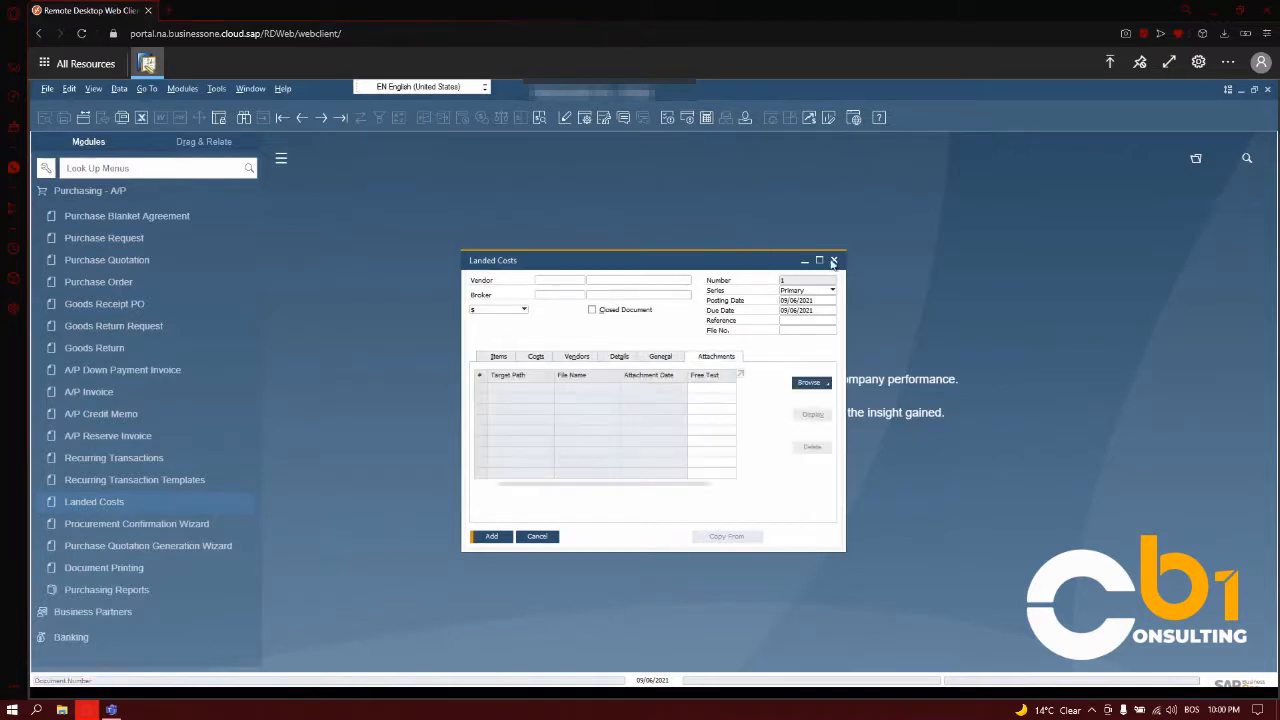
{"action": "left_click", "coordinate": [834, 260]}
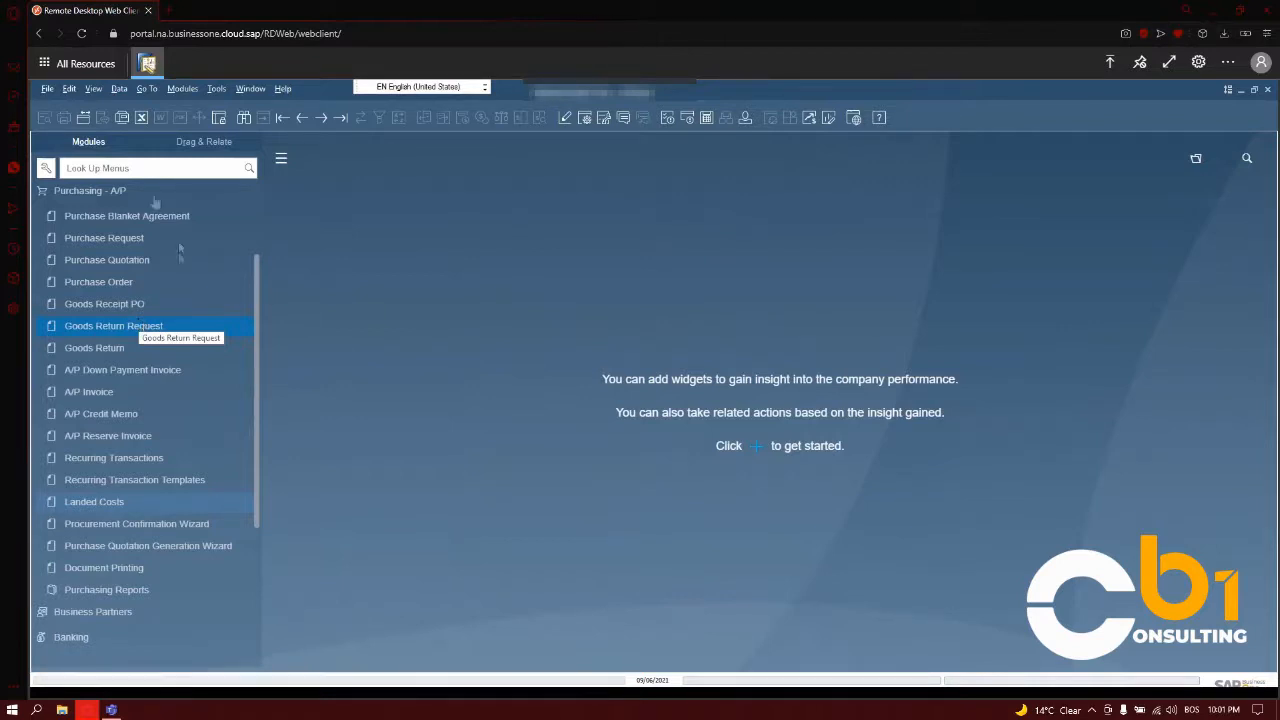
- Open the Purchase Order form, display the last recorded purchase order for review, and close it
{"action": "left_click", "coordinate": [100, 283]}
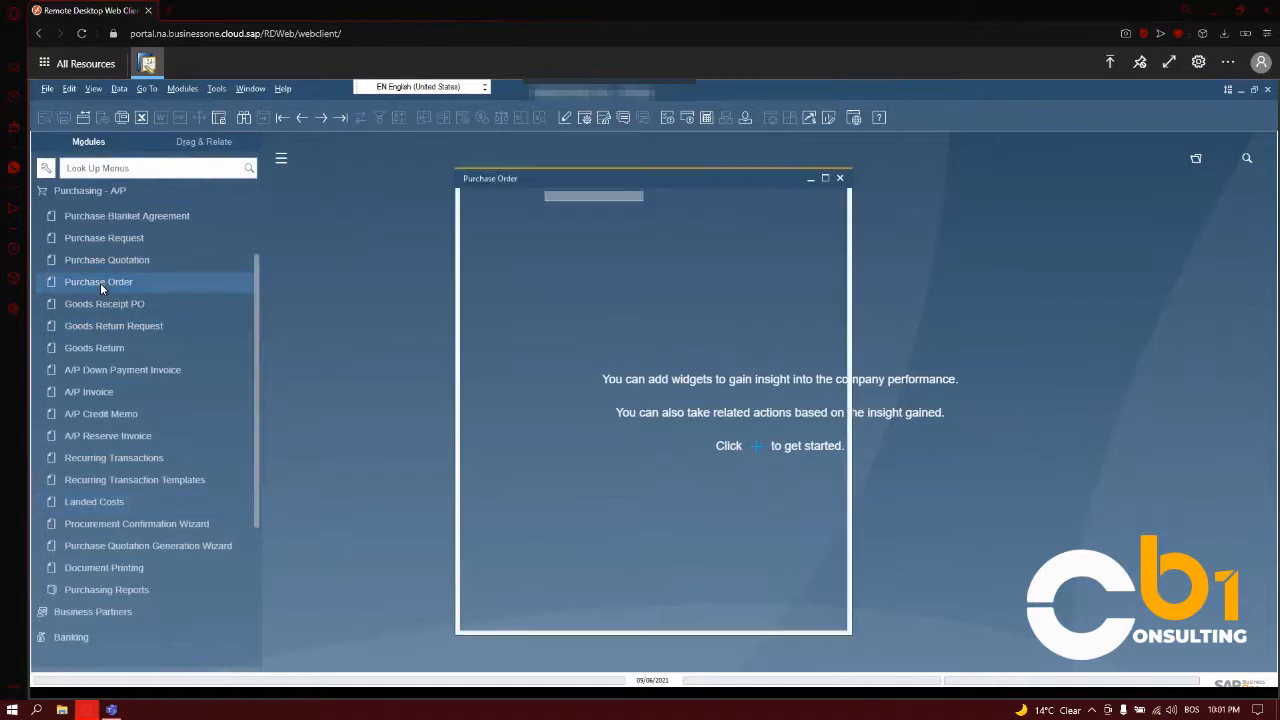
{"action": "left_click", "coordinate": [345, 120]}
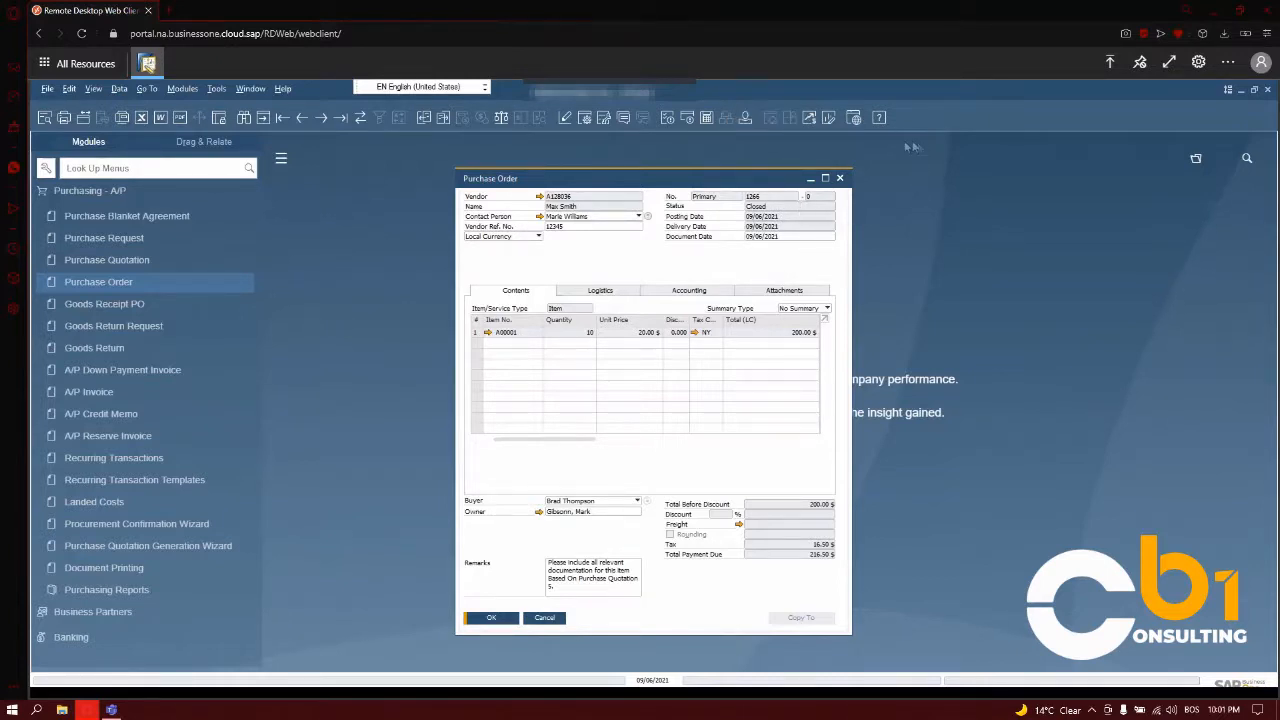
{"action": "left_click", "coordinate": [839, 178]}
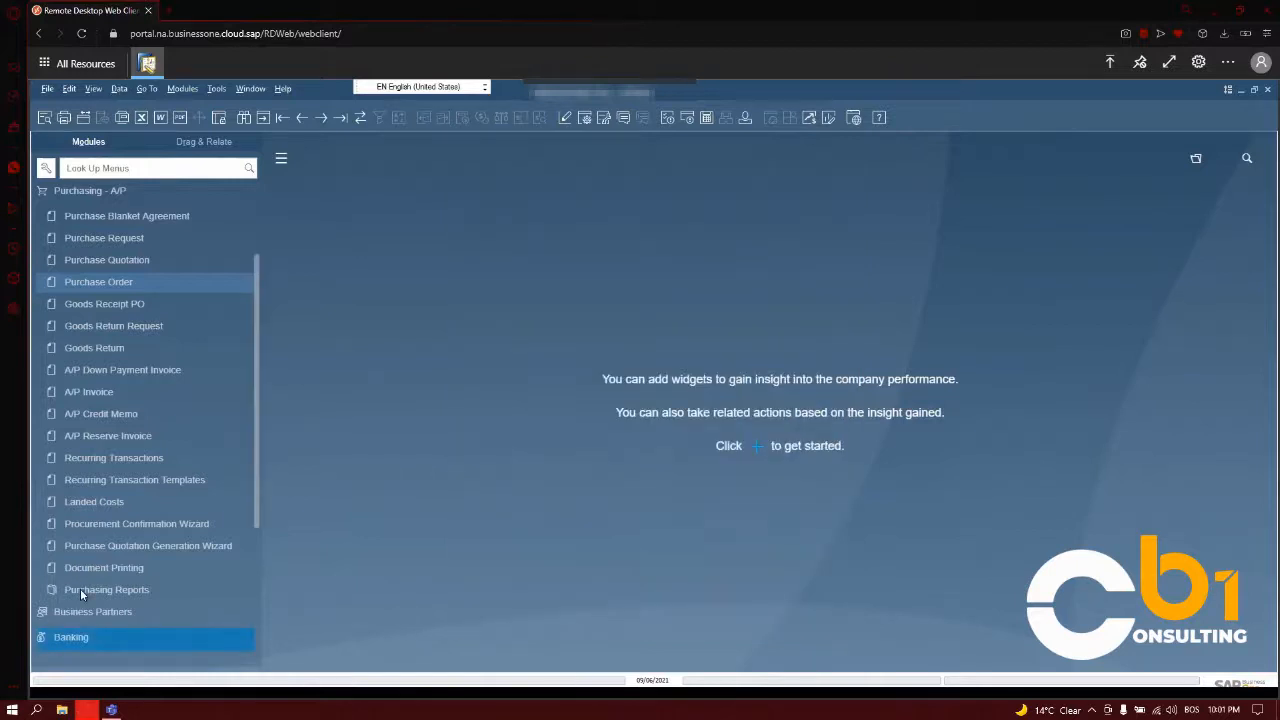
- Open the Open Items List among the purchasing reports, show open Purchase Orders, look through the whole list and close it
{"action": "left_click", "coordinate": [80, 590]}
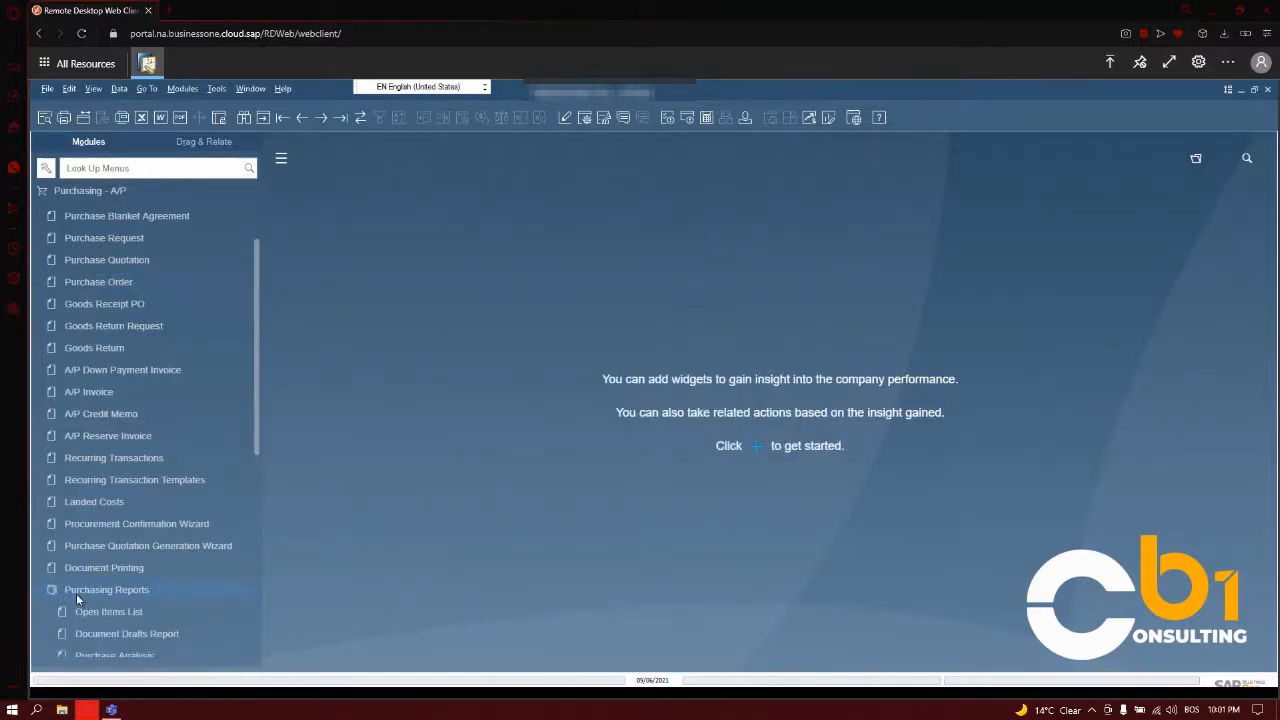
{"action": "left_click", "coordinate": [100, 568]}
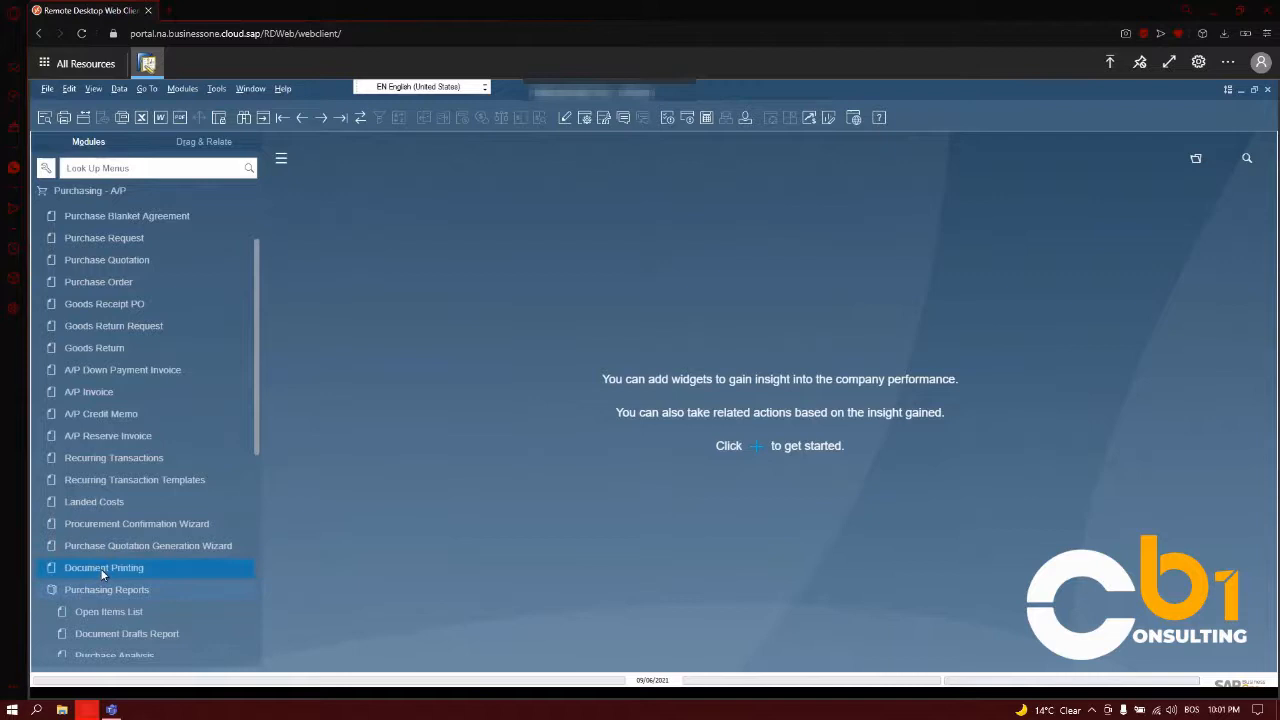
{"action": "scroll", "coordinate": [100, 568], "scroll_direction": "down", "scroll_amount": 1}
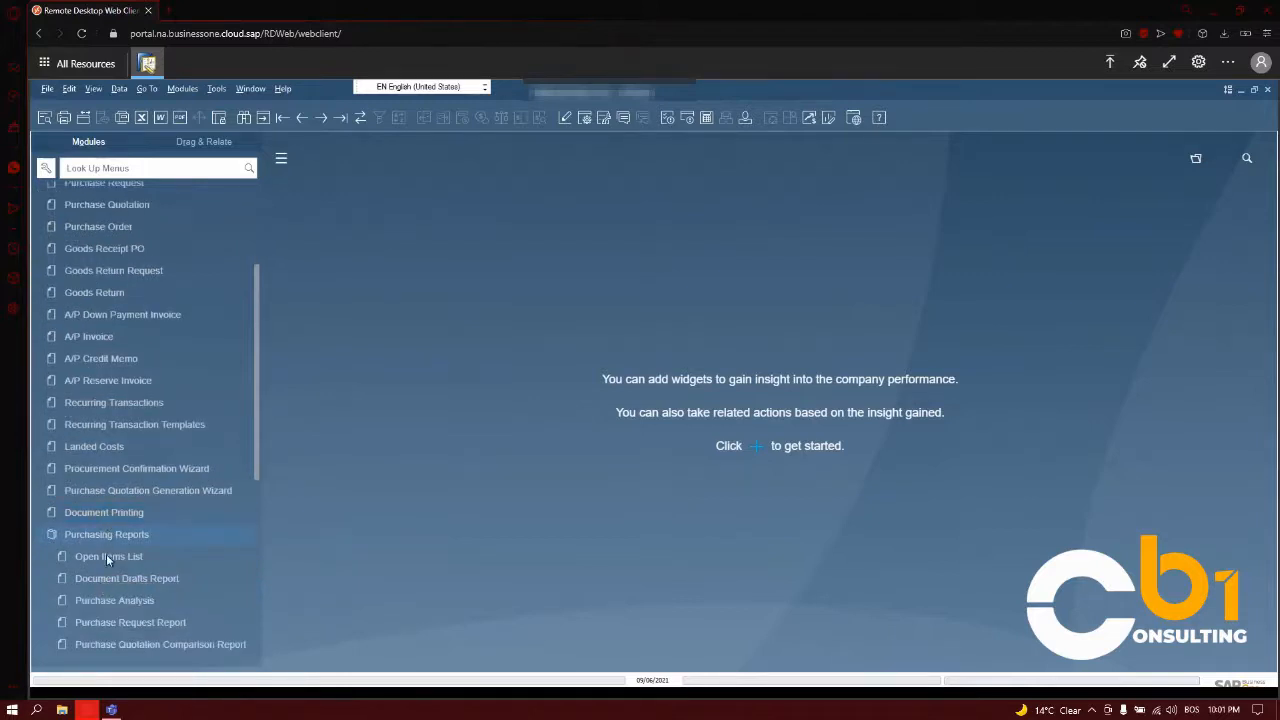
{"action": "left_click", "coordinate": [107, 557]}
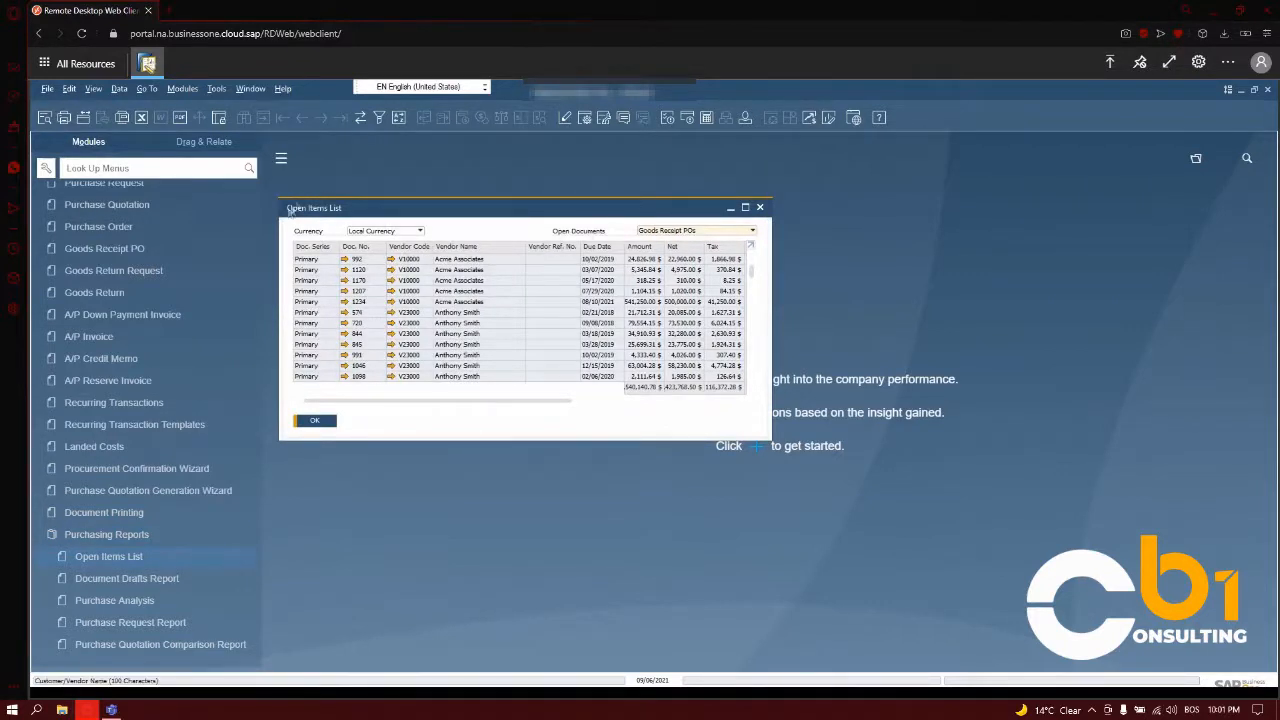
{"action": "left_click_drag", "start_coordinate": [543, 203], "coordinate": [589, 198]}
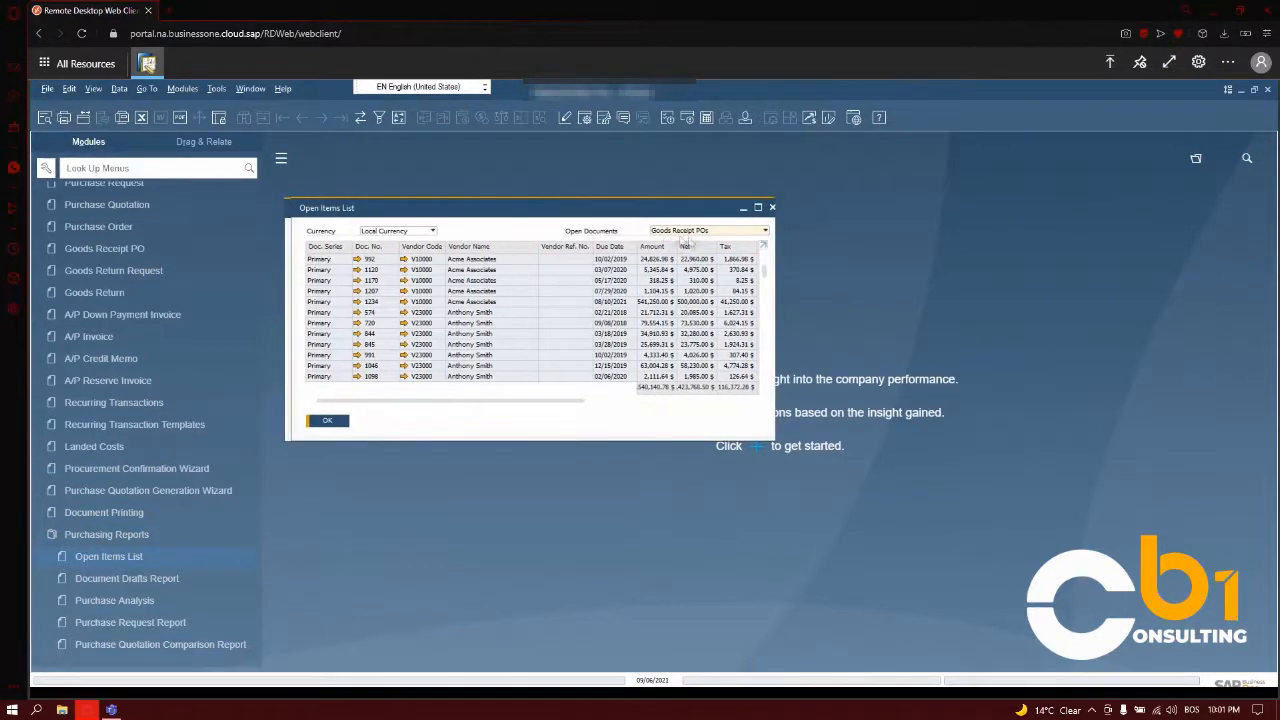
{"action": "left_click", "coordinate": [722, 226]}
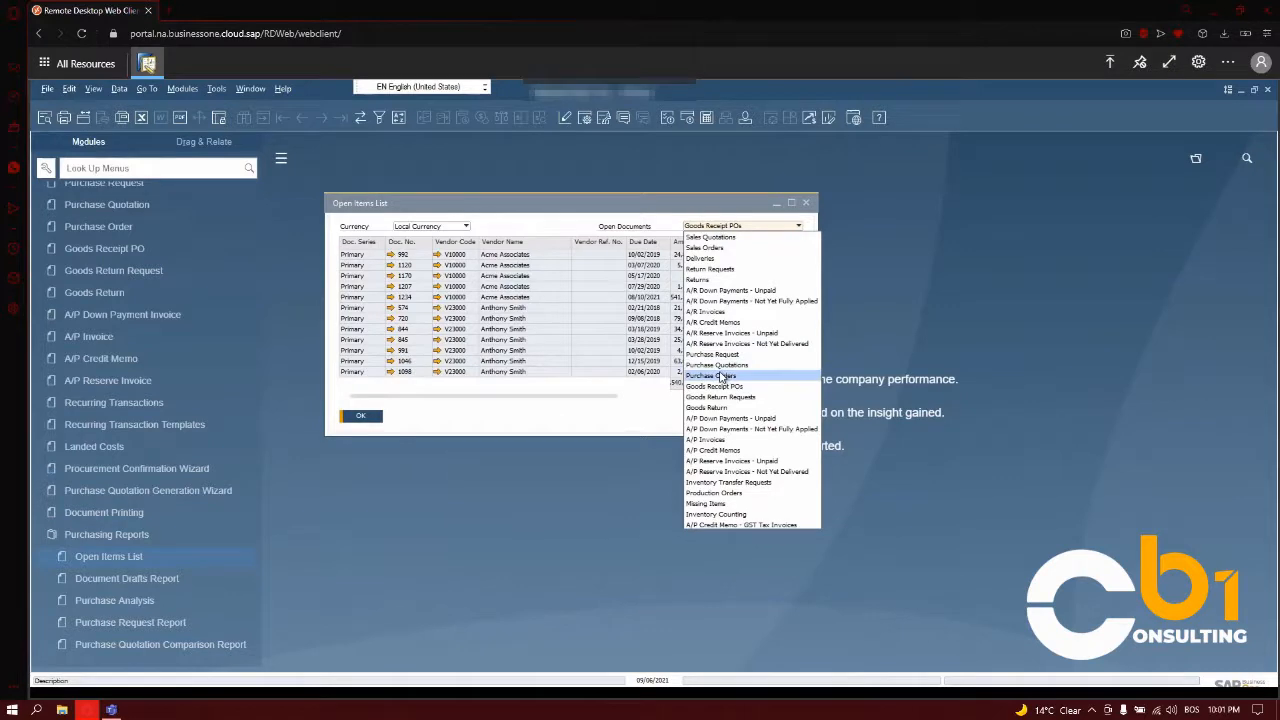
{"action": "left_click", "coordinate": [722, 376]}
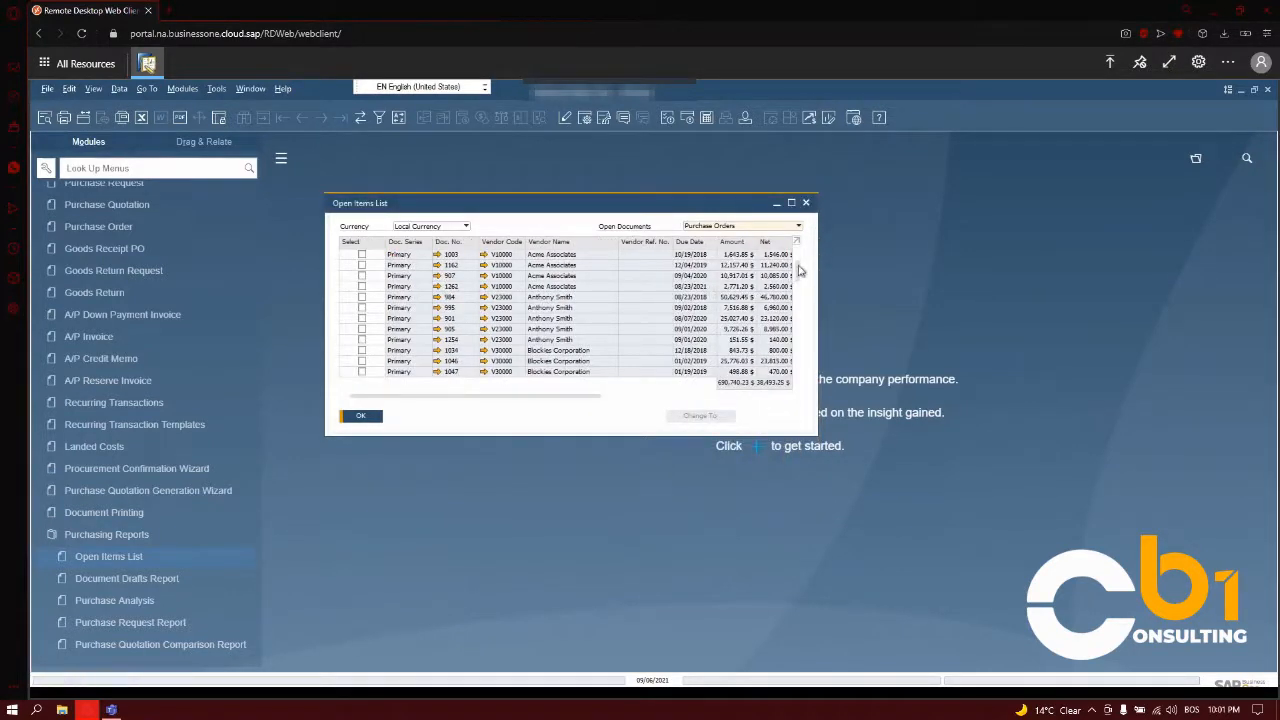
{"action": "left_click_drag", "start_coordinate": [799, 272], "coordinate": [800, 380]}
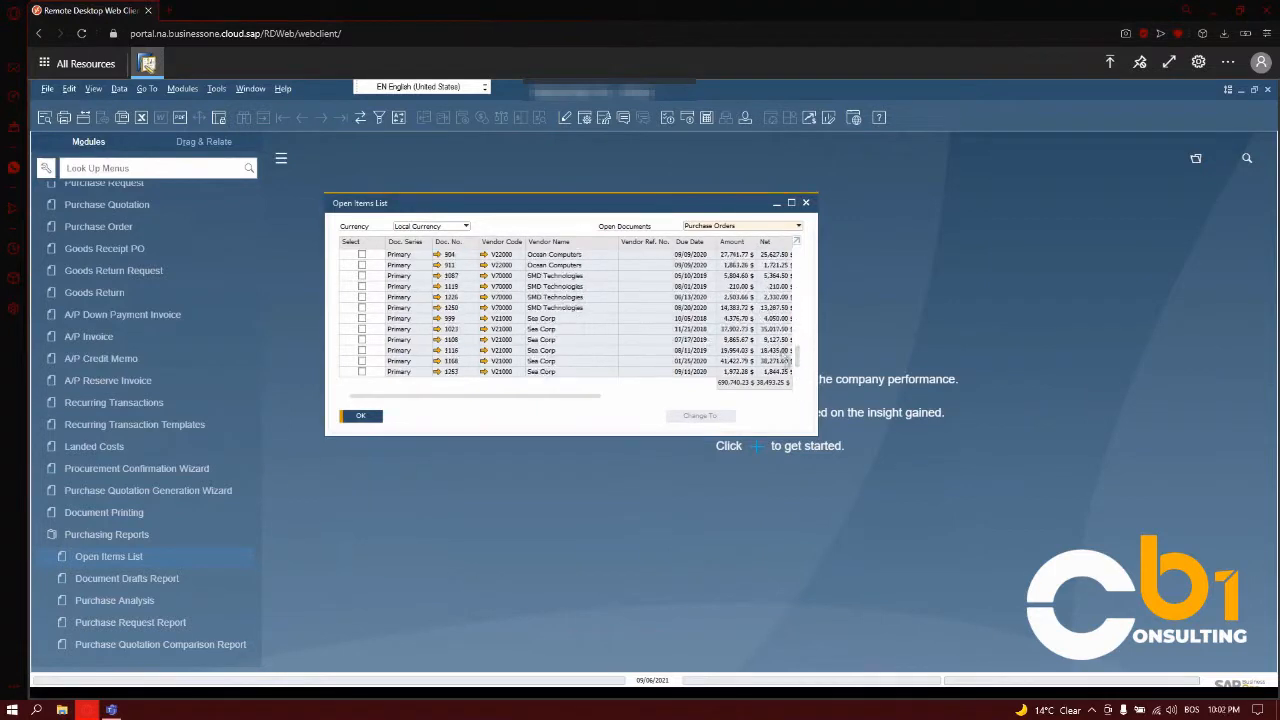
{"action": "left_click_drag", "start_coordinate": [803, 345], "coordinate": [799, 245]}
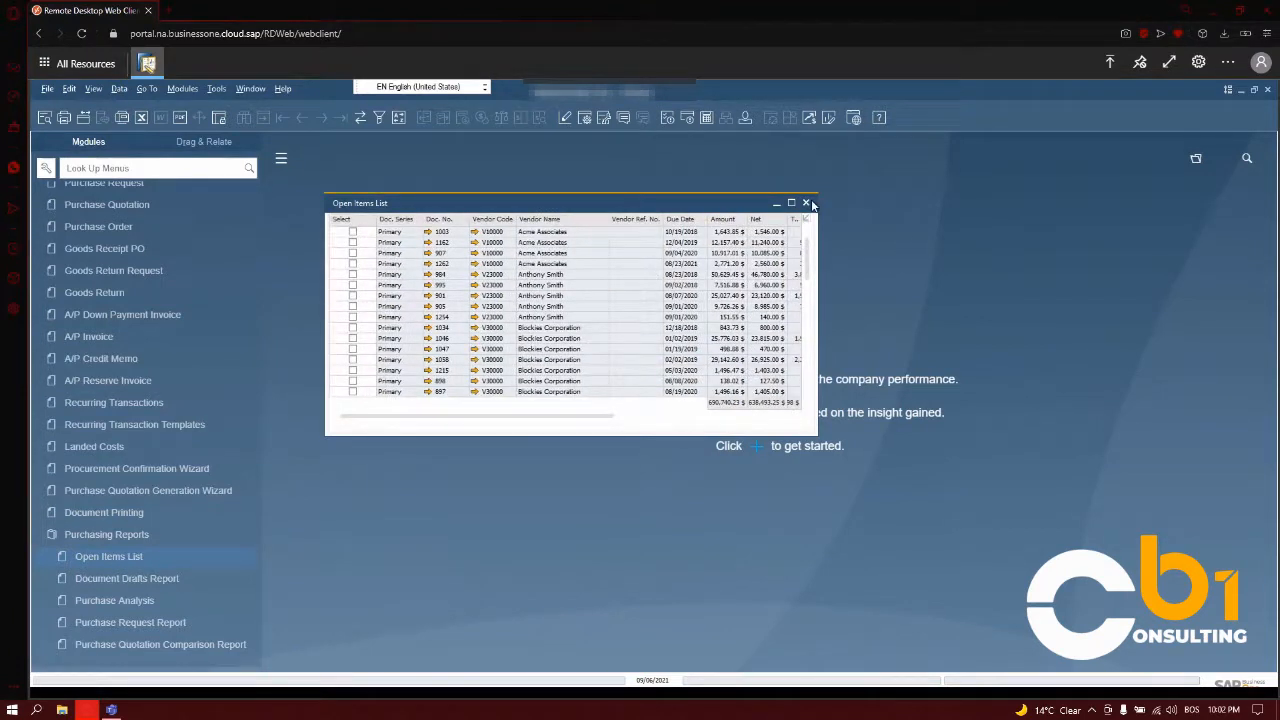
{"action": "left_click", "coordinate": [806, 203]}
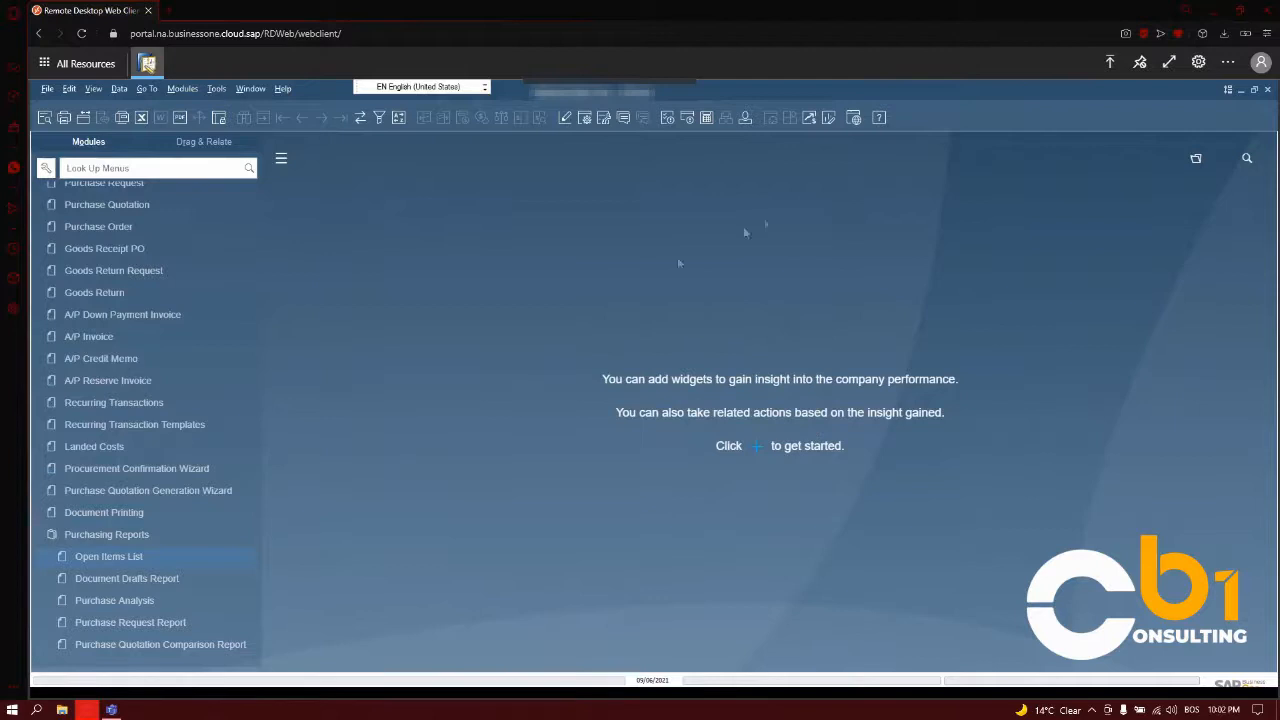
- Run the Document Drafts Report with its default selection criteria and arrange the draft list beside the criteria to compare them
{"action": "scroll", "coordinate": [180, 537], "scroll_direction": "down", "scroll_amount": 1}
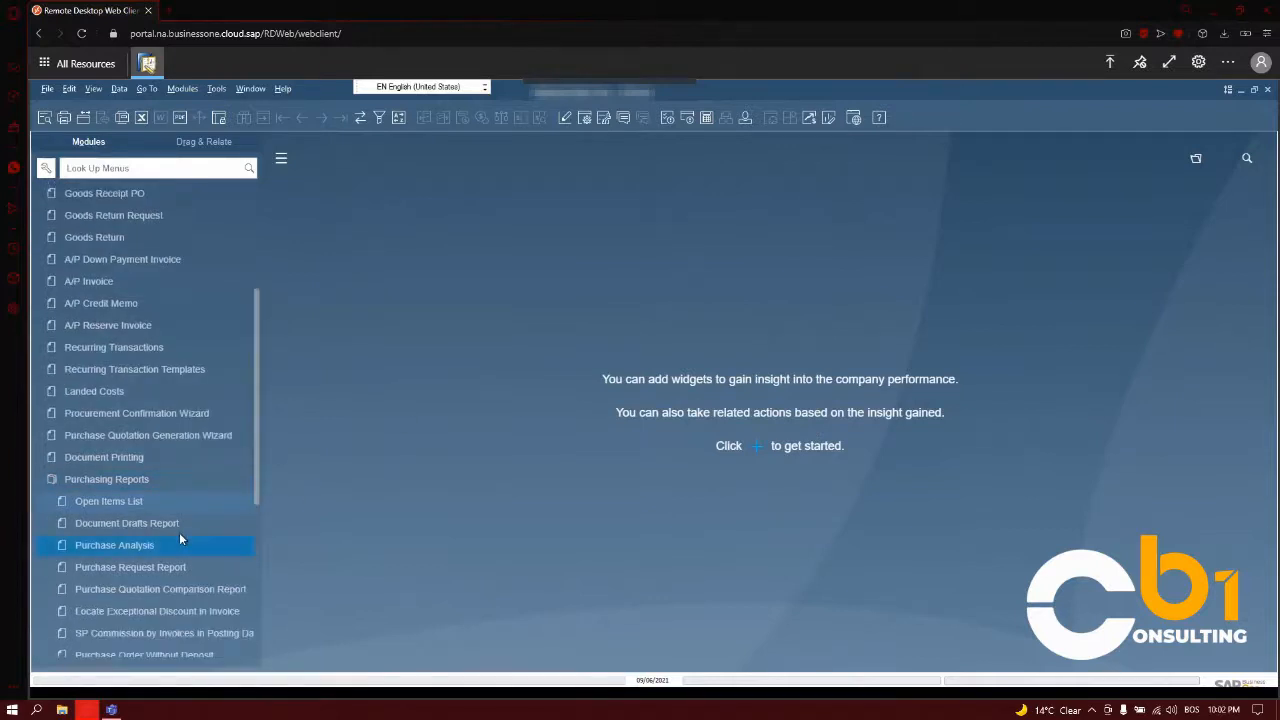
{"action": "left_click", "coordinate": [180, 537]}
{"action": "left_click", "coordinate": [531, 530]}
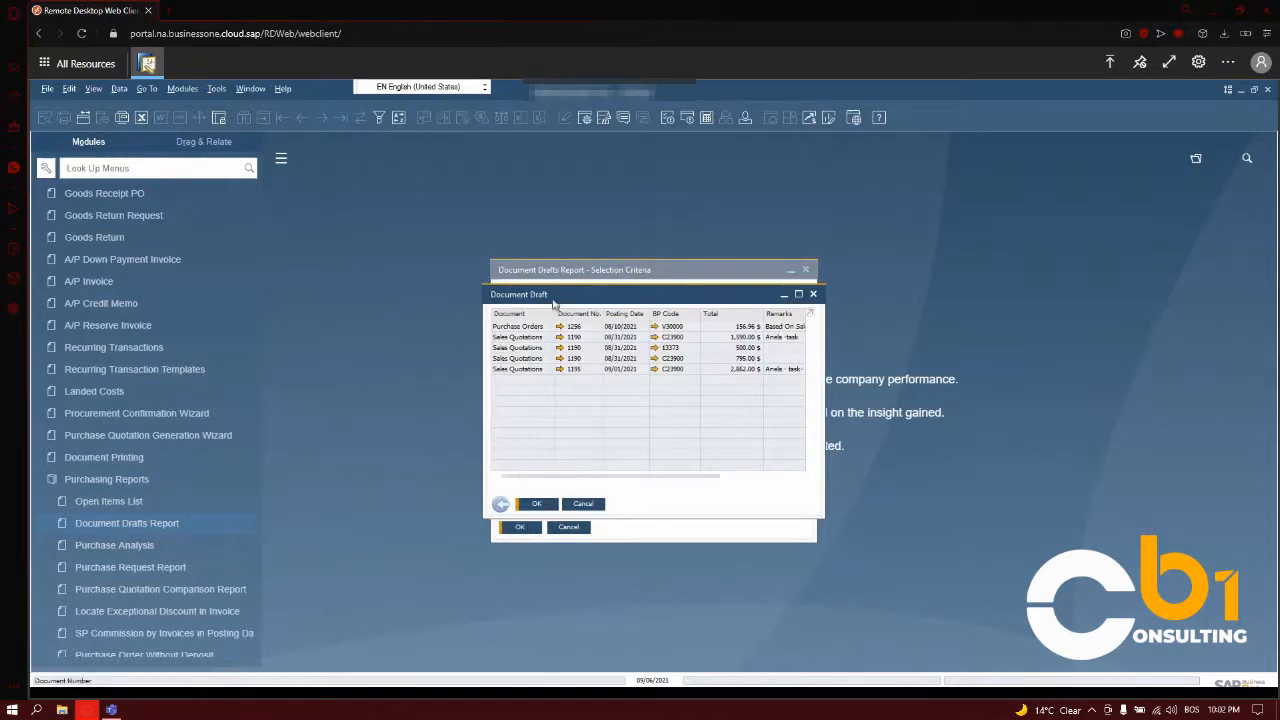
{"action": "left_click_drag", "start_coordinate": [557, 296], "coordinate": [899, 266]}
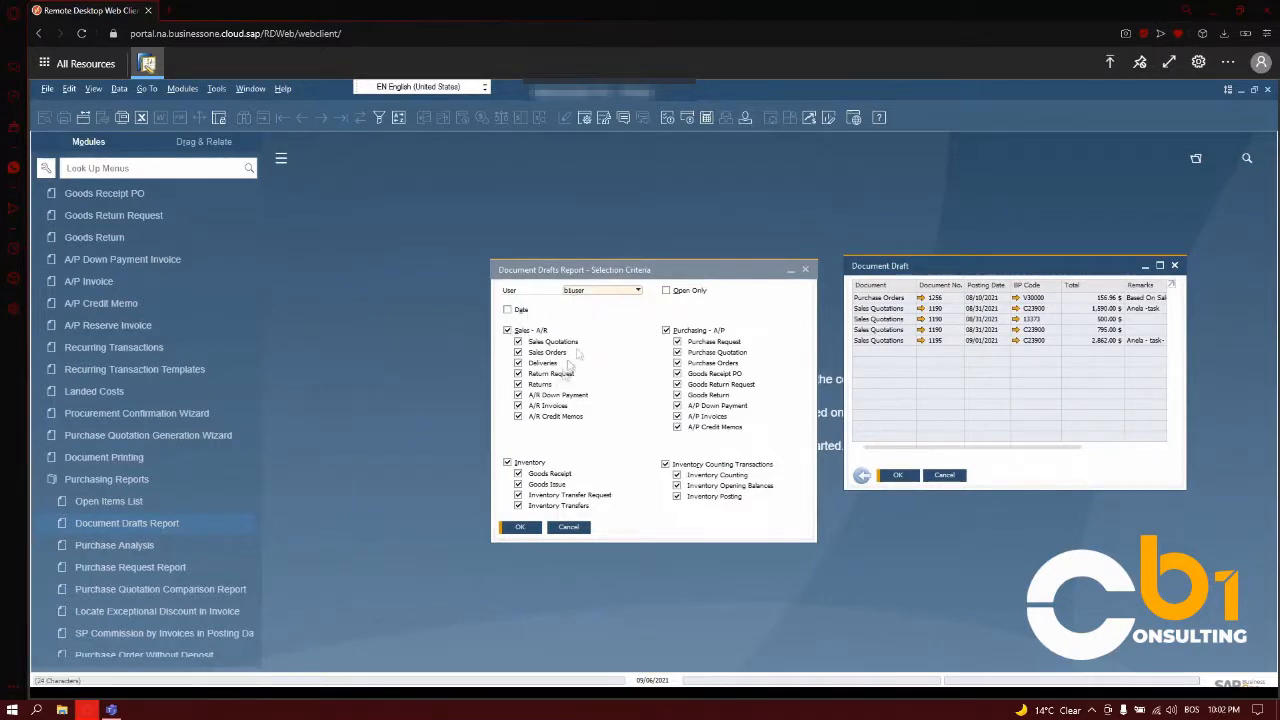
{"action": "left_click_drag", "start_coordinate": [886, 268], "coordinate": [712, 255]}
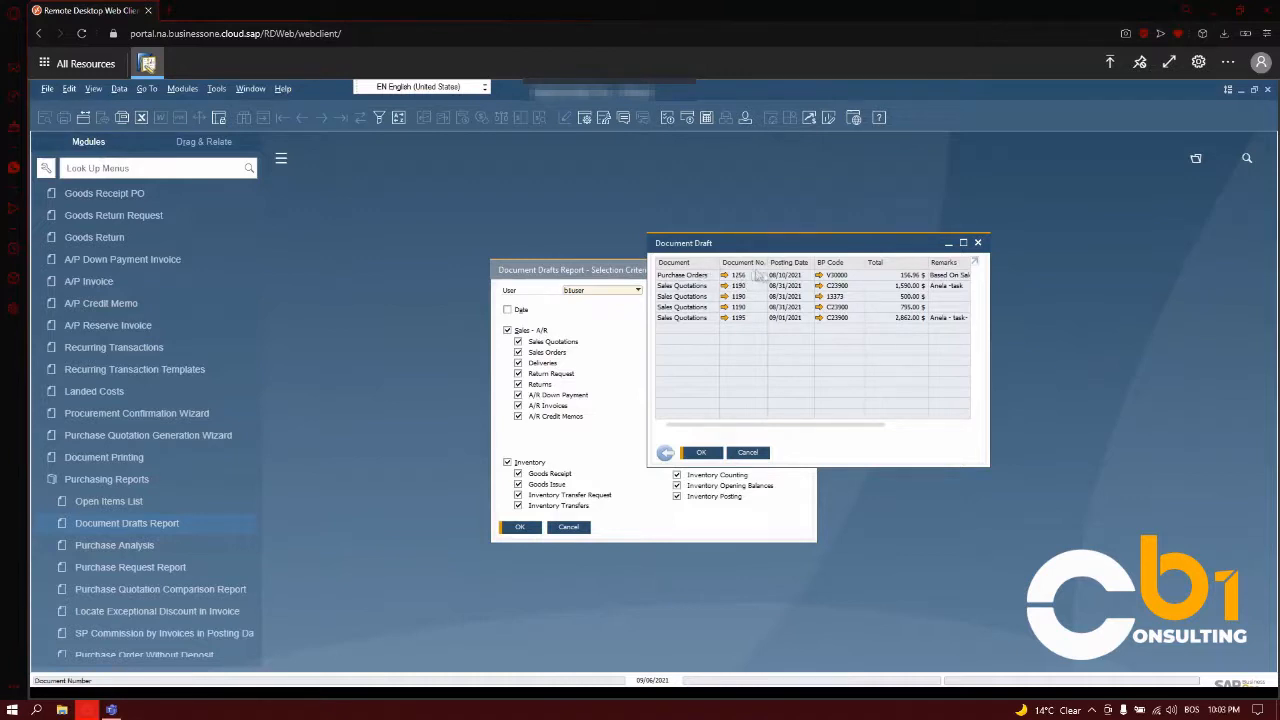
- Open the purchase order draft from the list, insert item 456 (Phone) in the empty third row, and submit the order with Add & New
{"action": "left_click", "coordinate": [727, 280]}
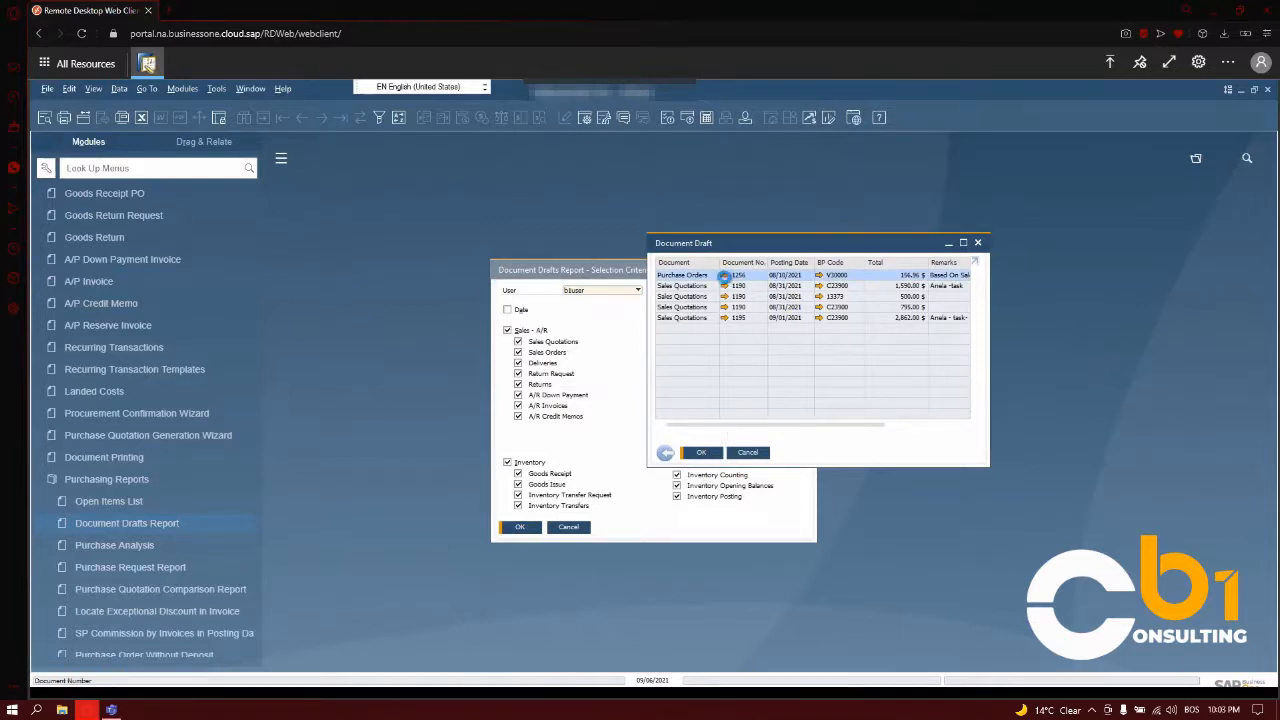
{"action": "left_click", "coordinate": [724, 275]}
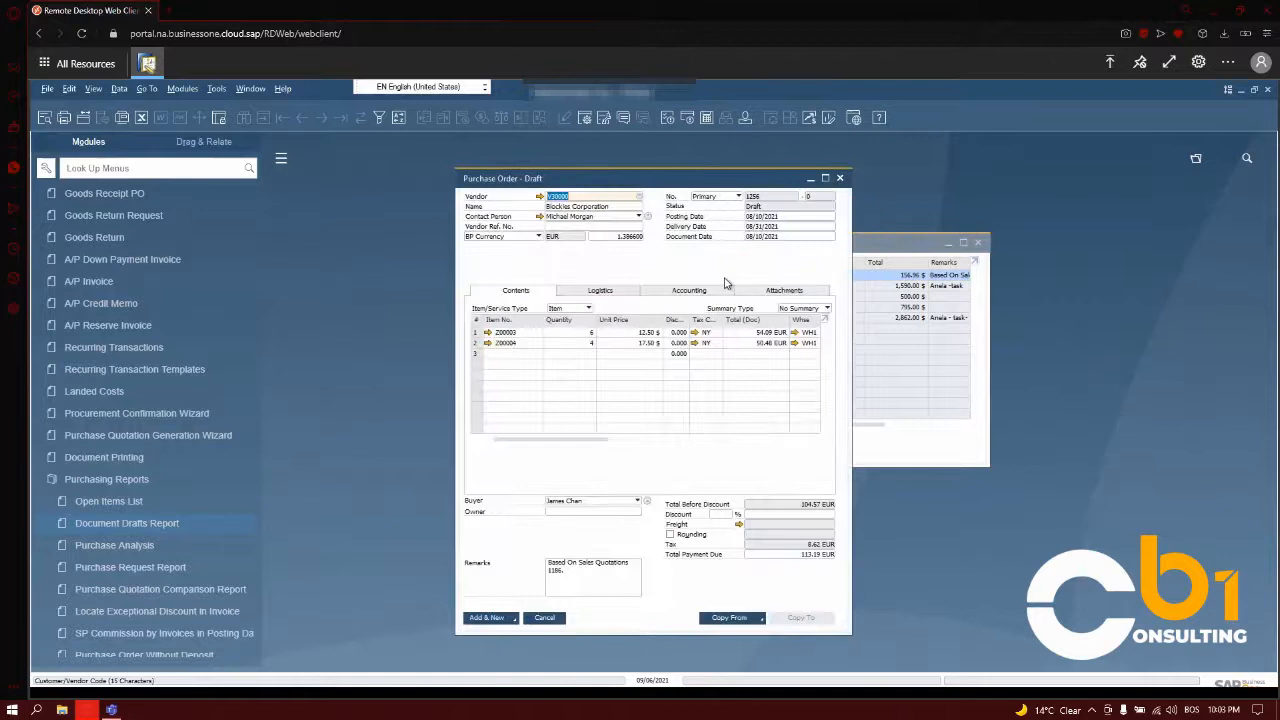
{"action": "left_click", "coordinate": [535, 354]}
{"action": "left_click", "coordinate": [537, 356]}
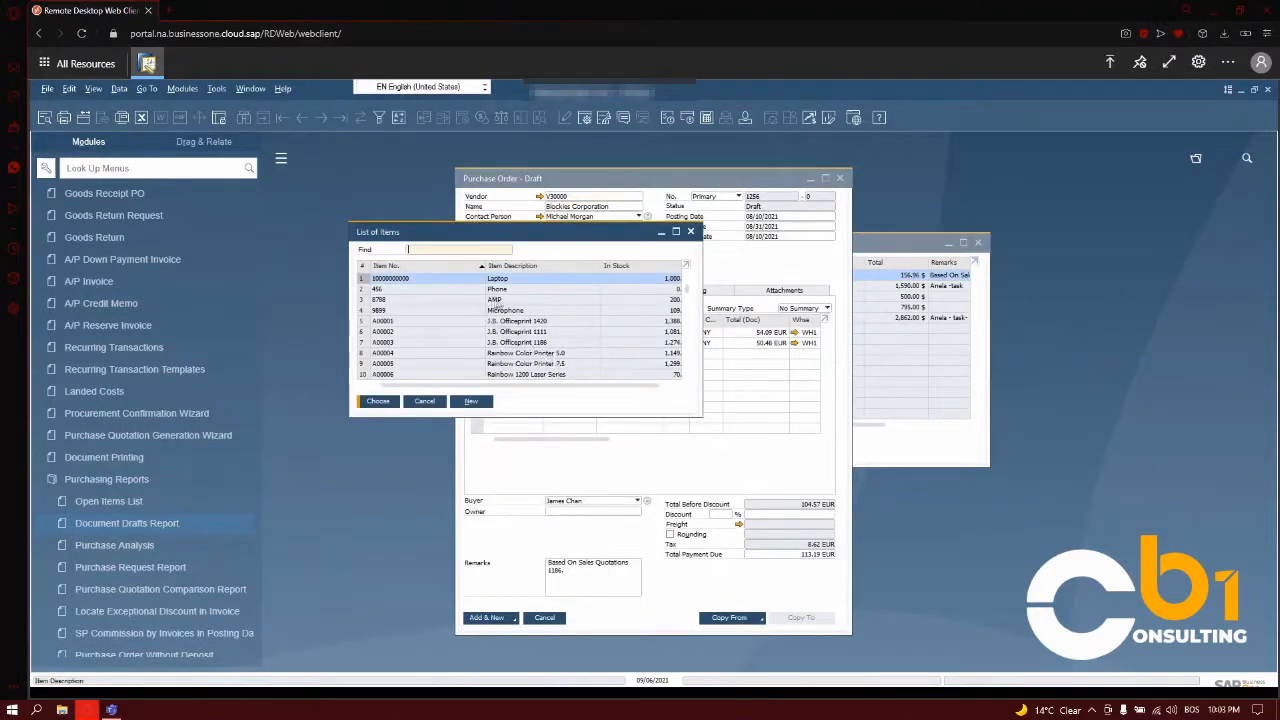
{"action": "left_click", "coordinate": [517, 291]}
{"action": "key", "text": "Return"}
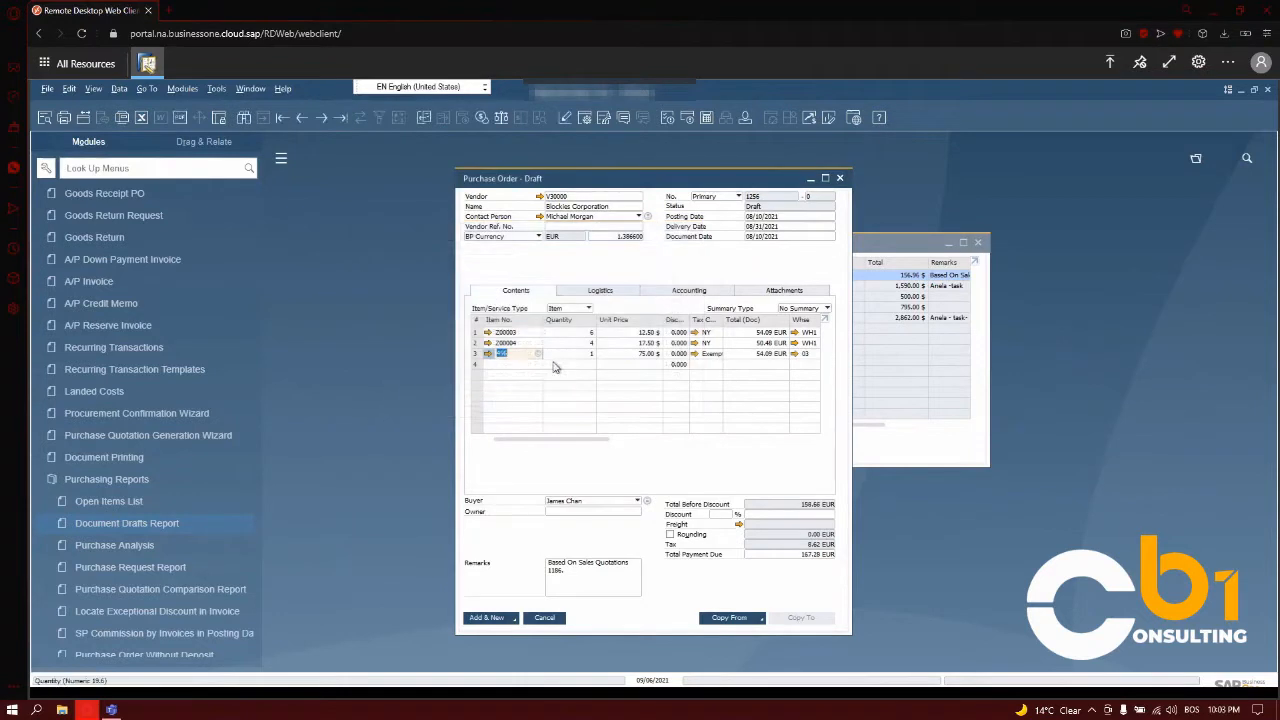
{"action": "left_click", "coordinate": [505, 618]}
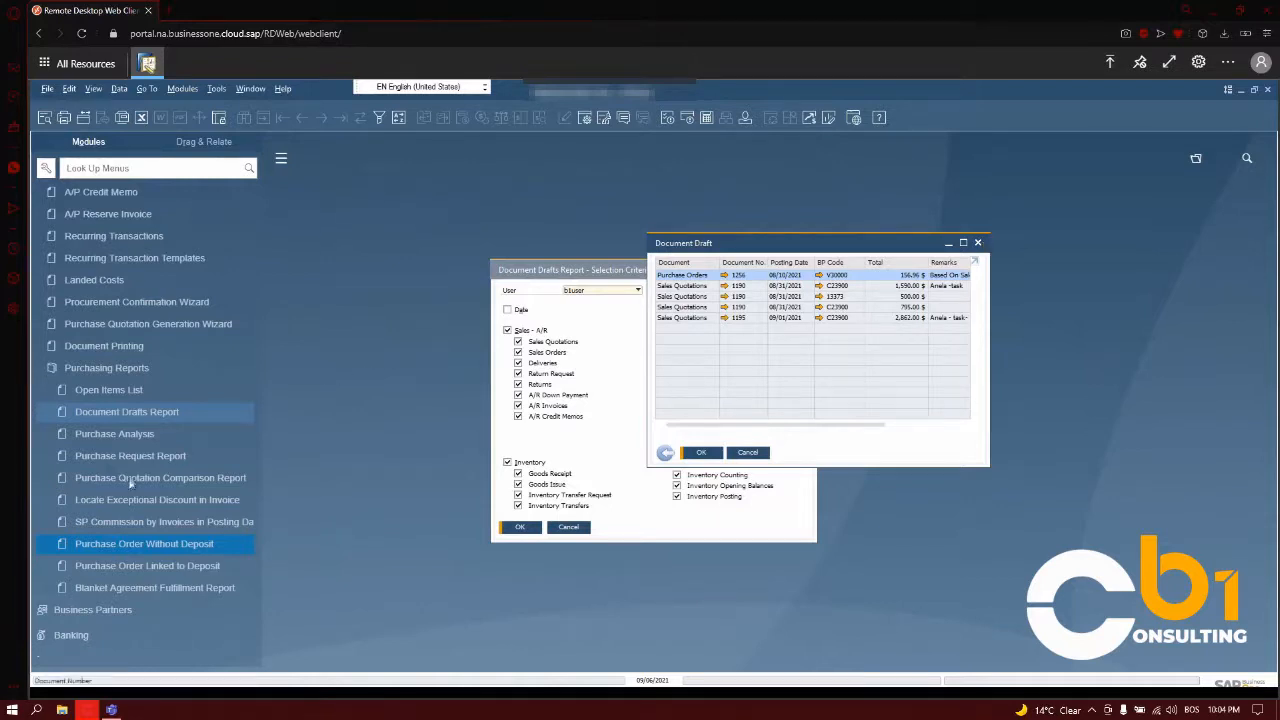
- Run the Purchase Analysis report for all vendors as an annual report on A/P invoices, posted from 01/01/2021 to 12/31/2021
{"action": "left_click", "coordinate": [117, 434]}
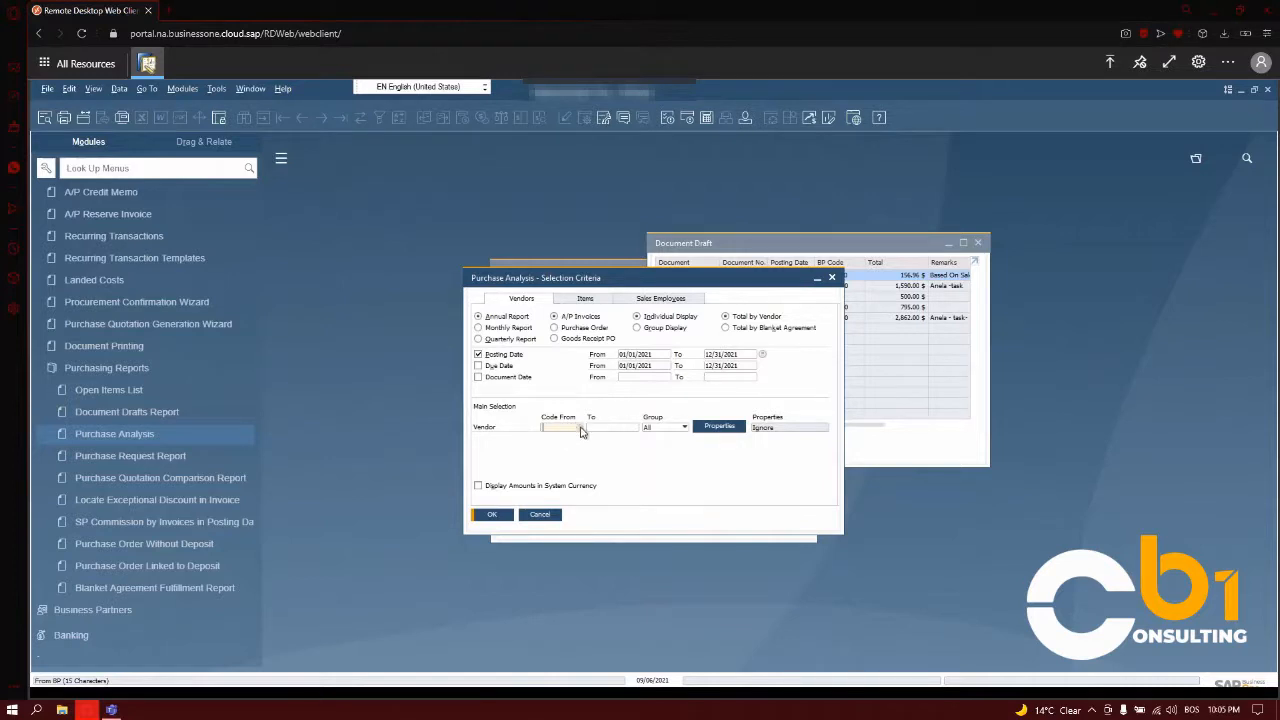
{"action": "left_click", "coordinate": [495, 515]}
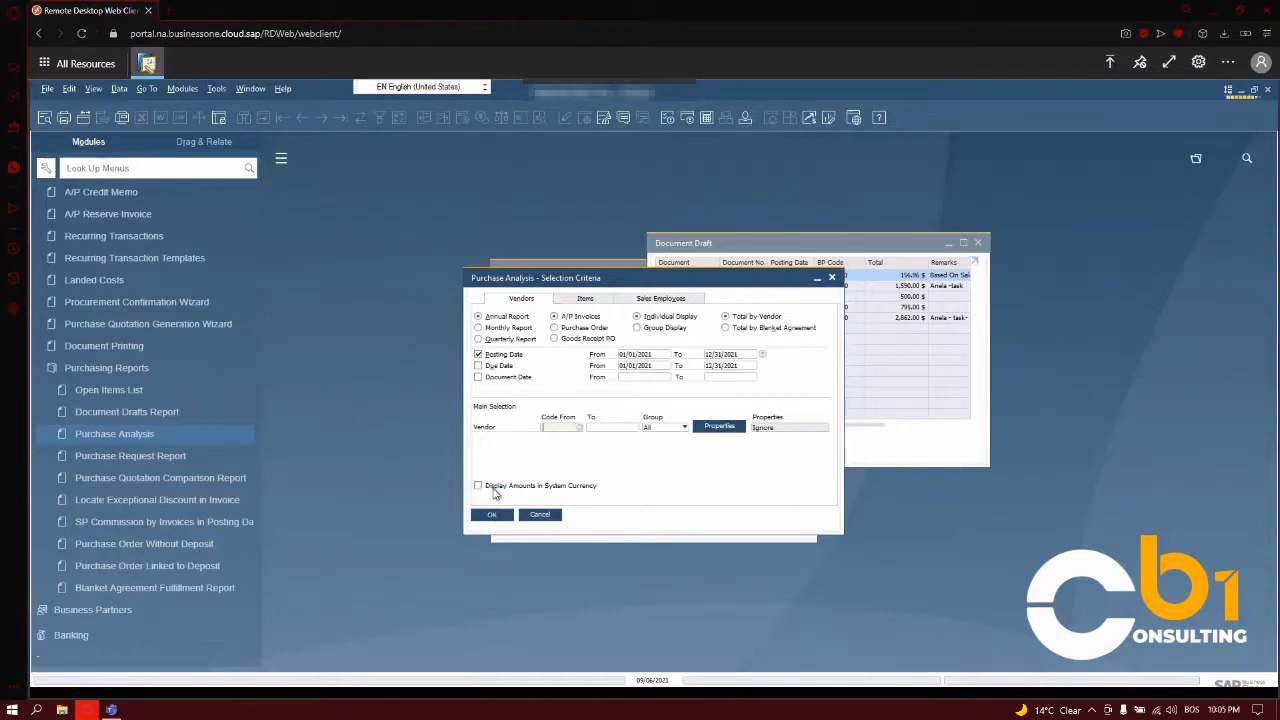